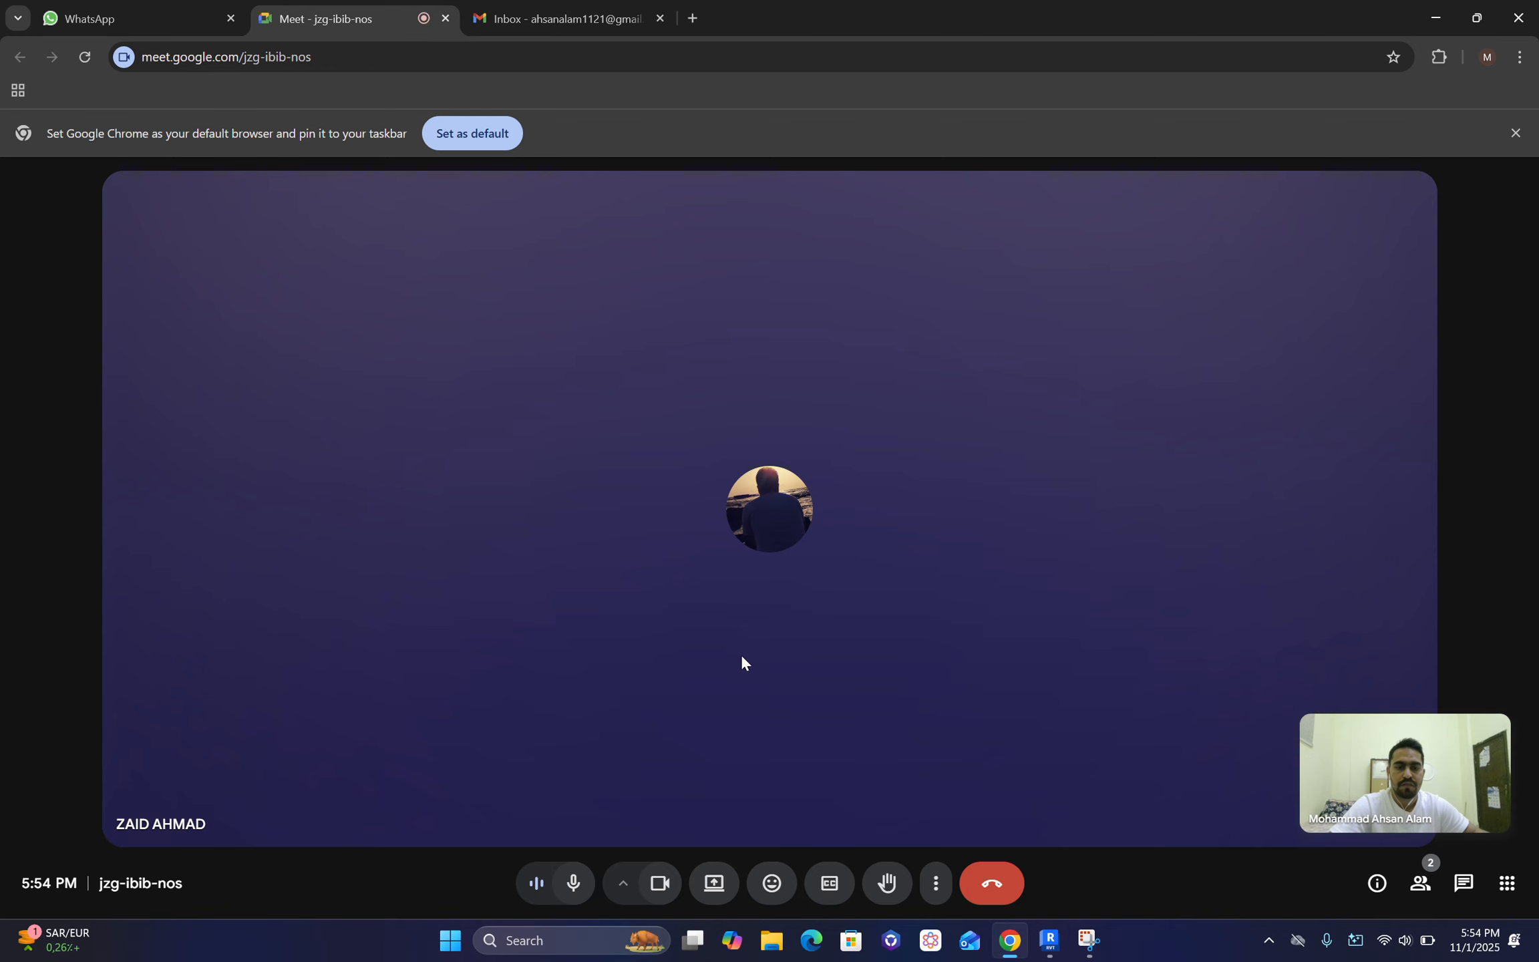
# Step: Present the entire screen to the participants of the Google Meet call
pyautogui.click(722, 893)
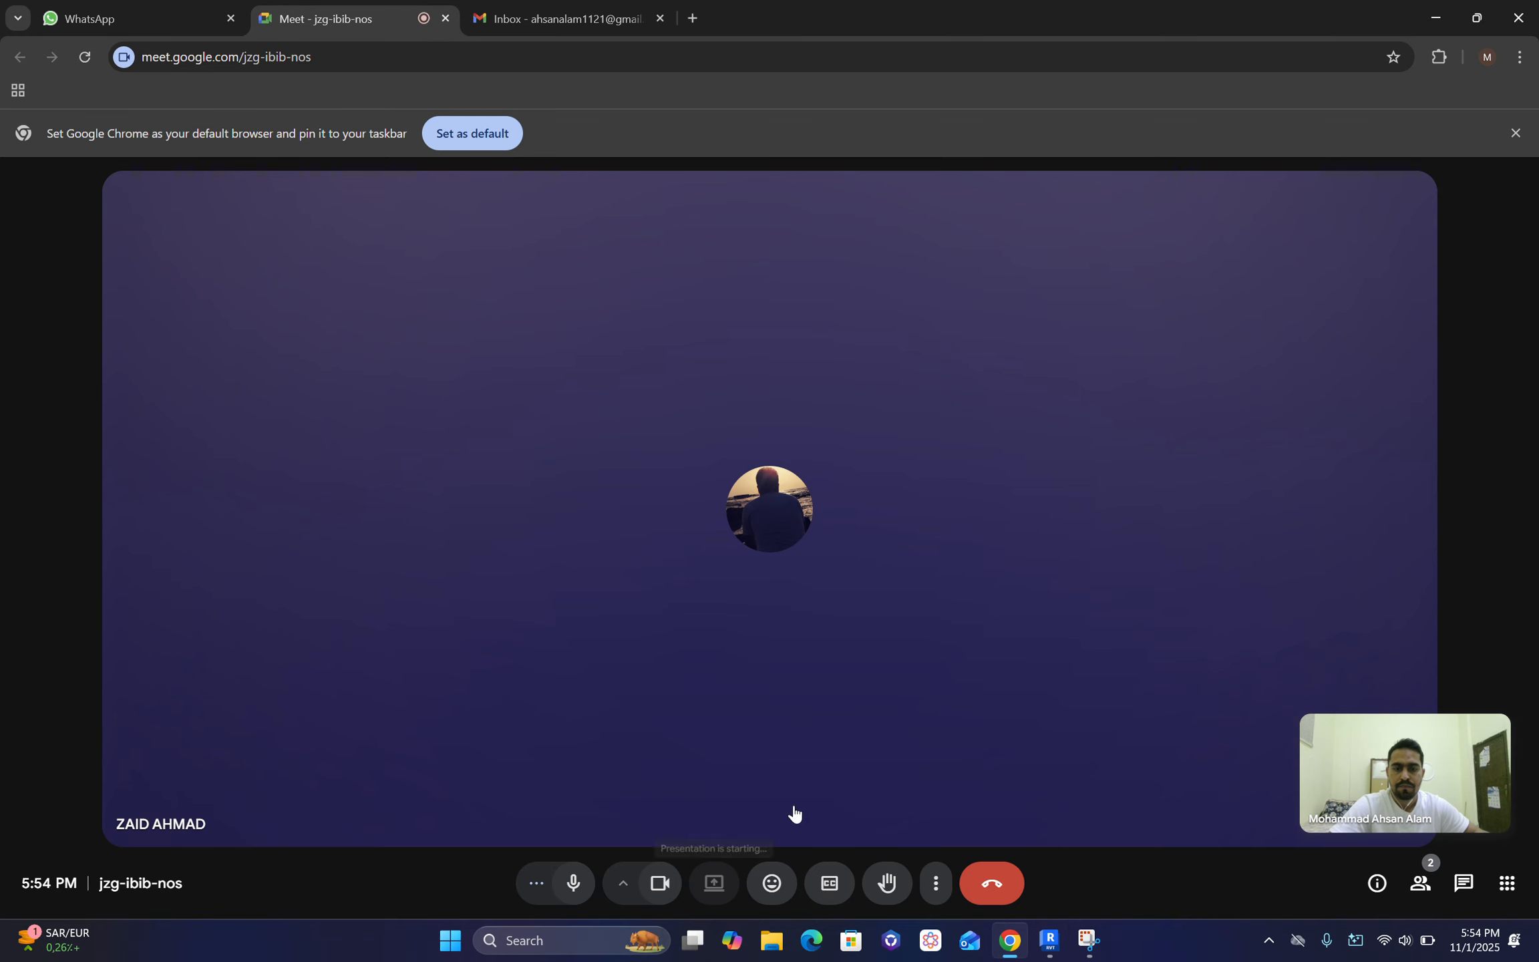
pyautogui.click(924, 161)
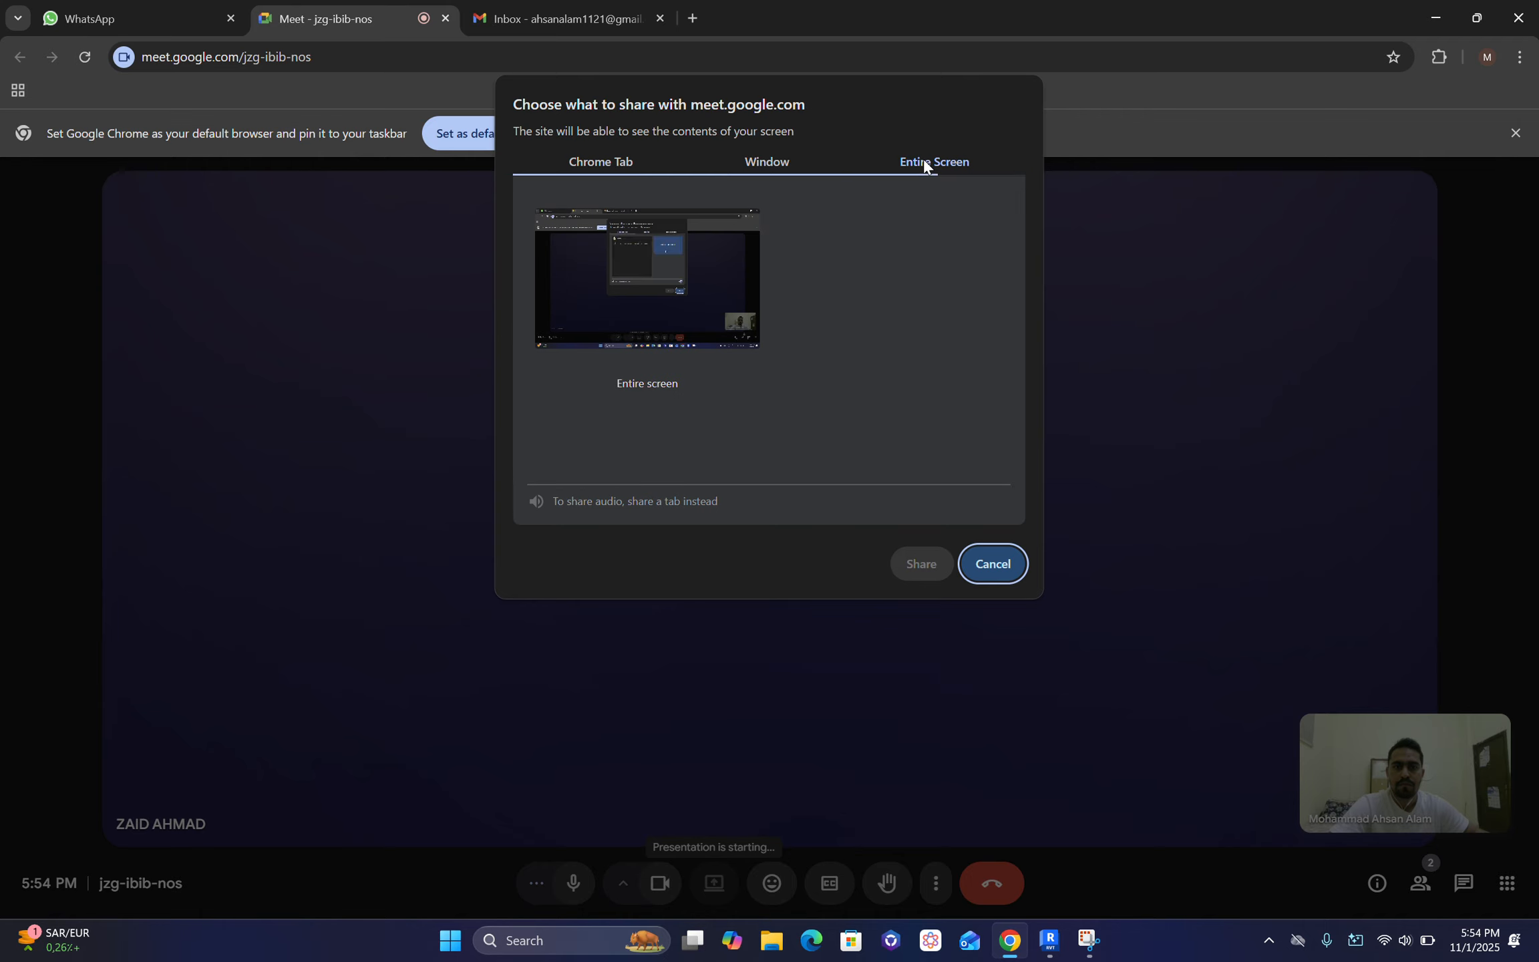
pyautogui.click(647, 271)
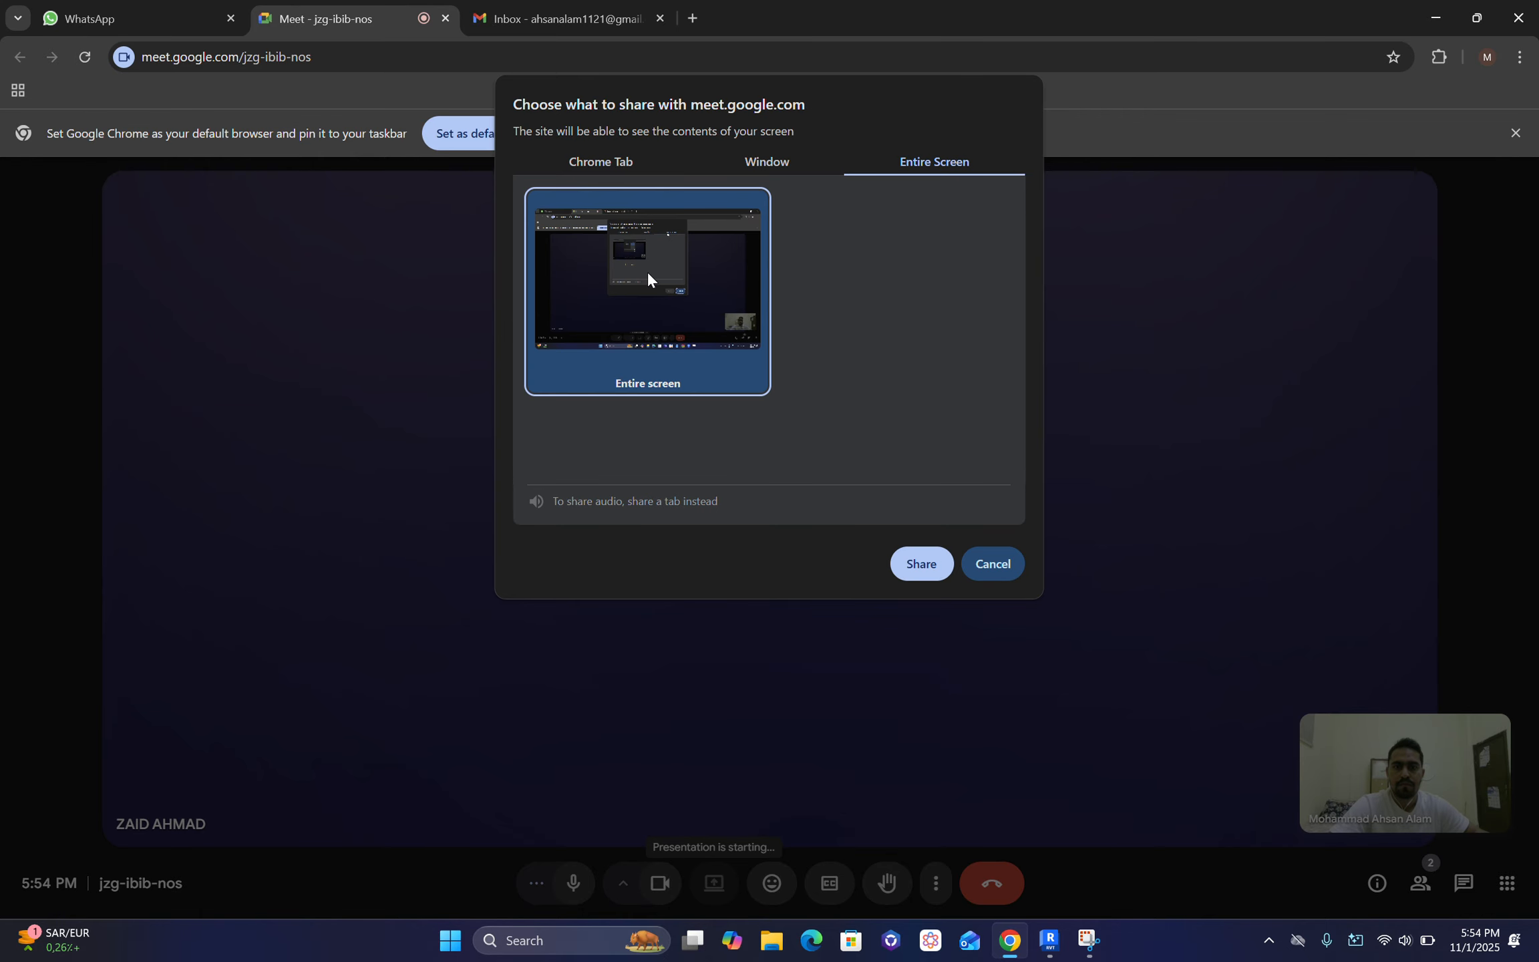
pyautogui.click(922, 566)
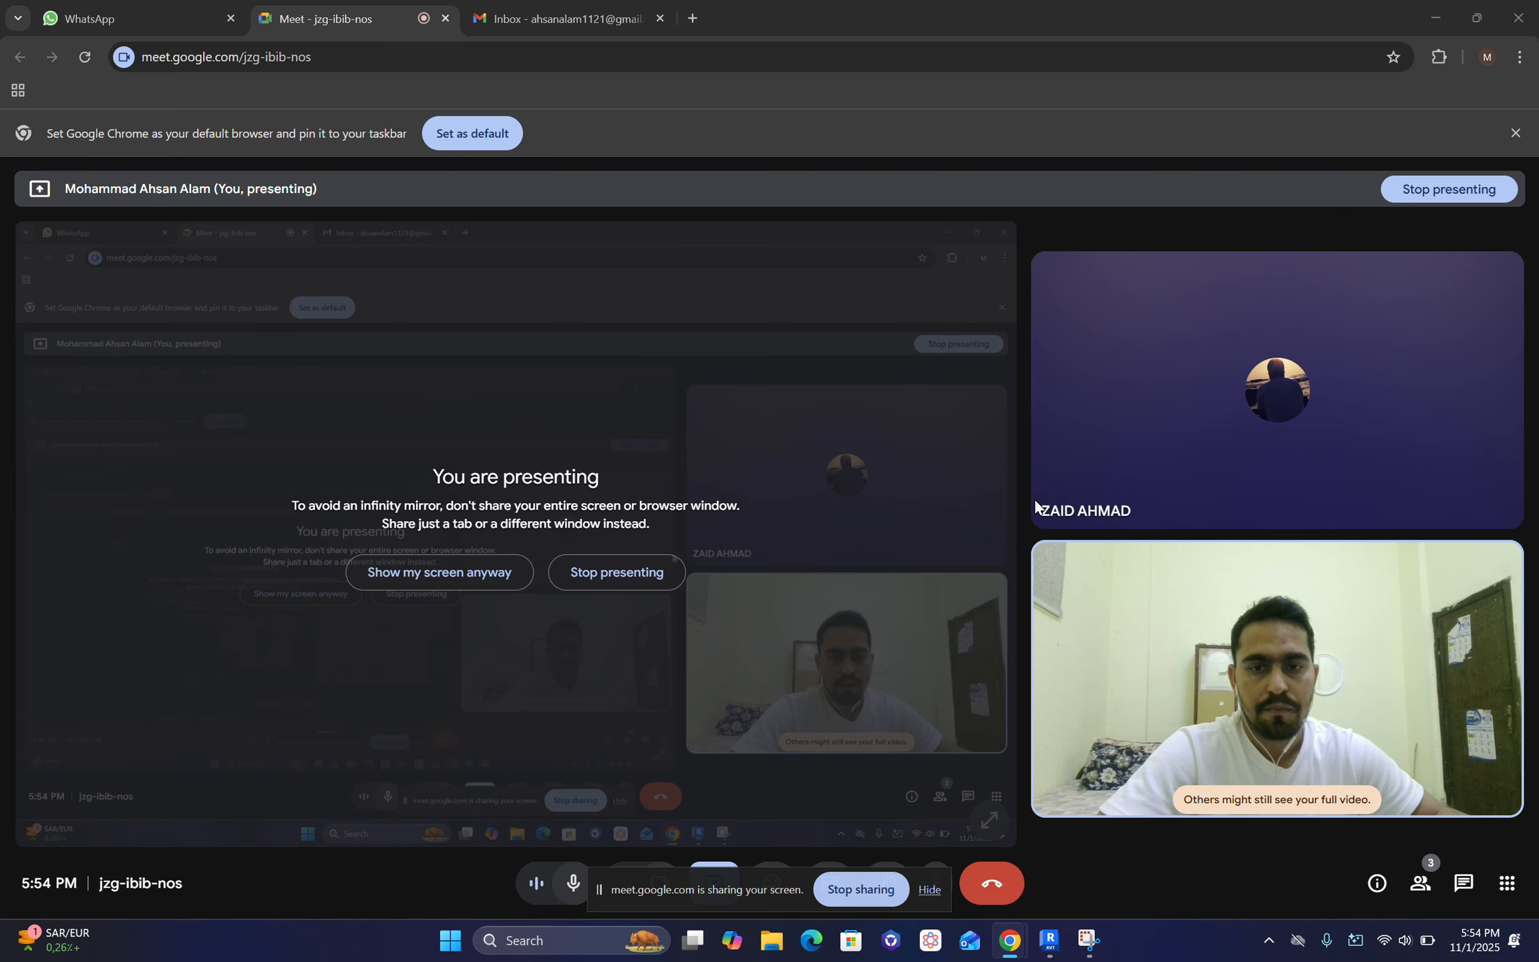
# Step: Switch to Autodesk Revit and open the {3D} view of the house project
pyautogui.hotkey('alt', 'Tab')
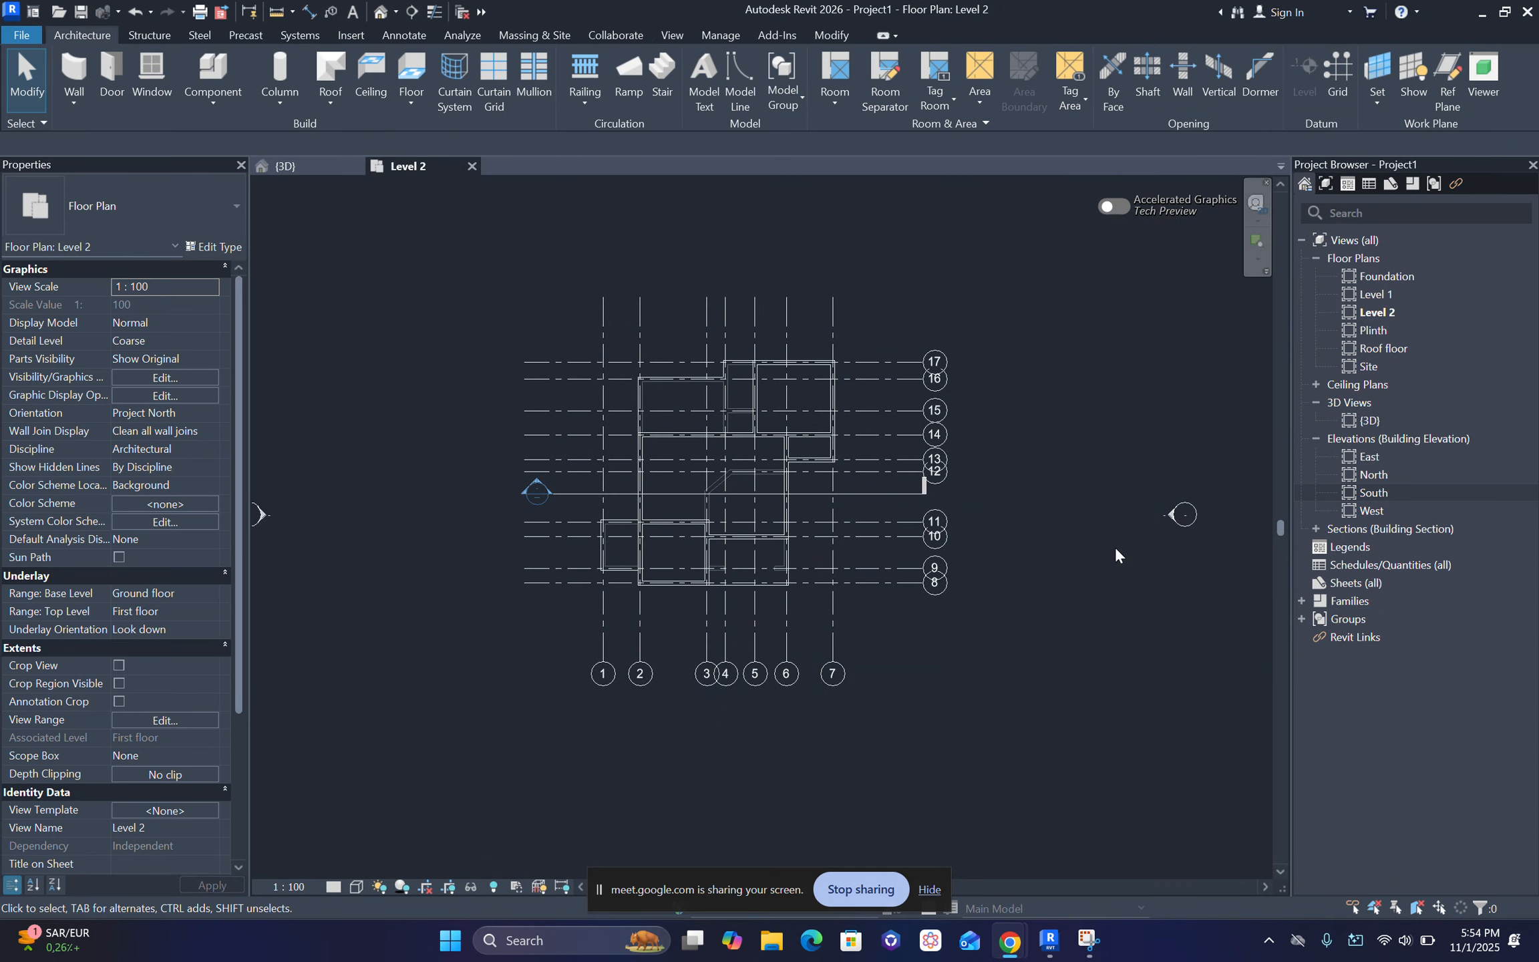
pyautogui.moveTo(1032, 506)
pyautogui.mouseDown(button='middle')
pyautogui.moveTo(1004, 516)
pyautogui.moveTo(1067, 566)
pyautogui.mouseUp(button='middle')
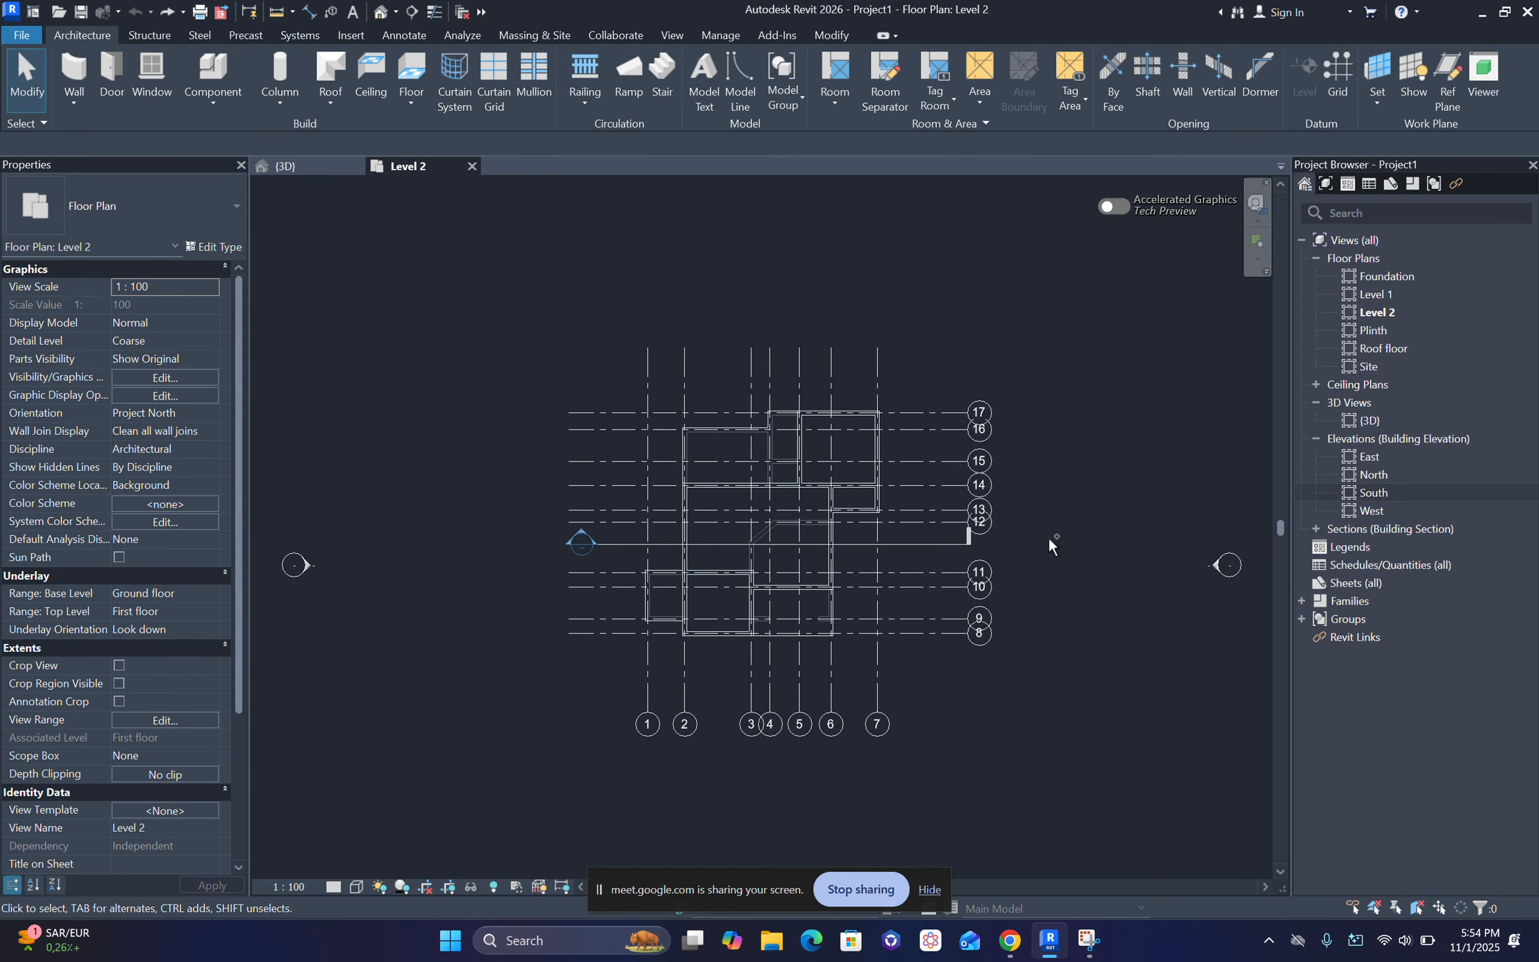
pyautogui.doubleClick(1348, 419)
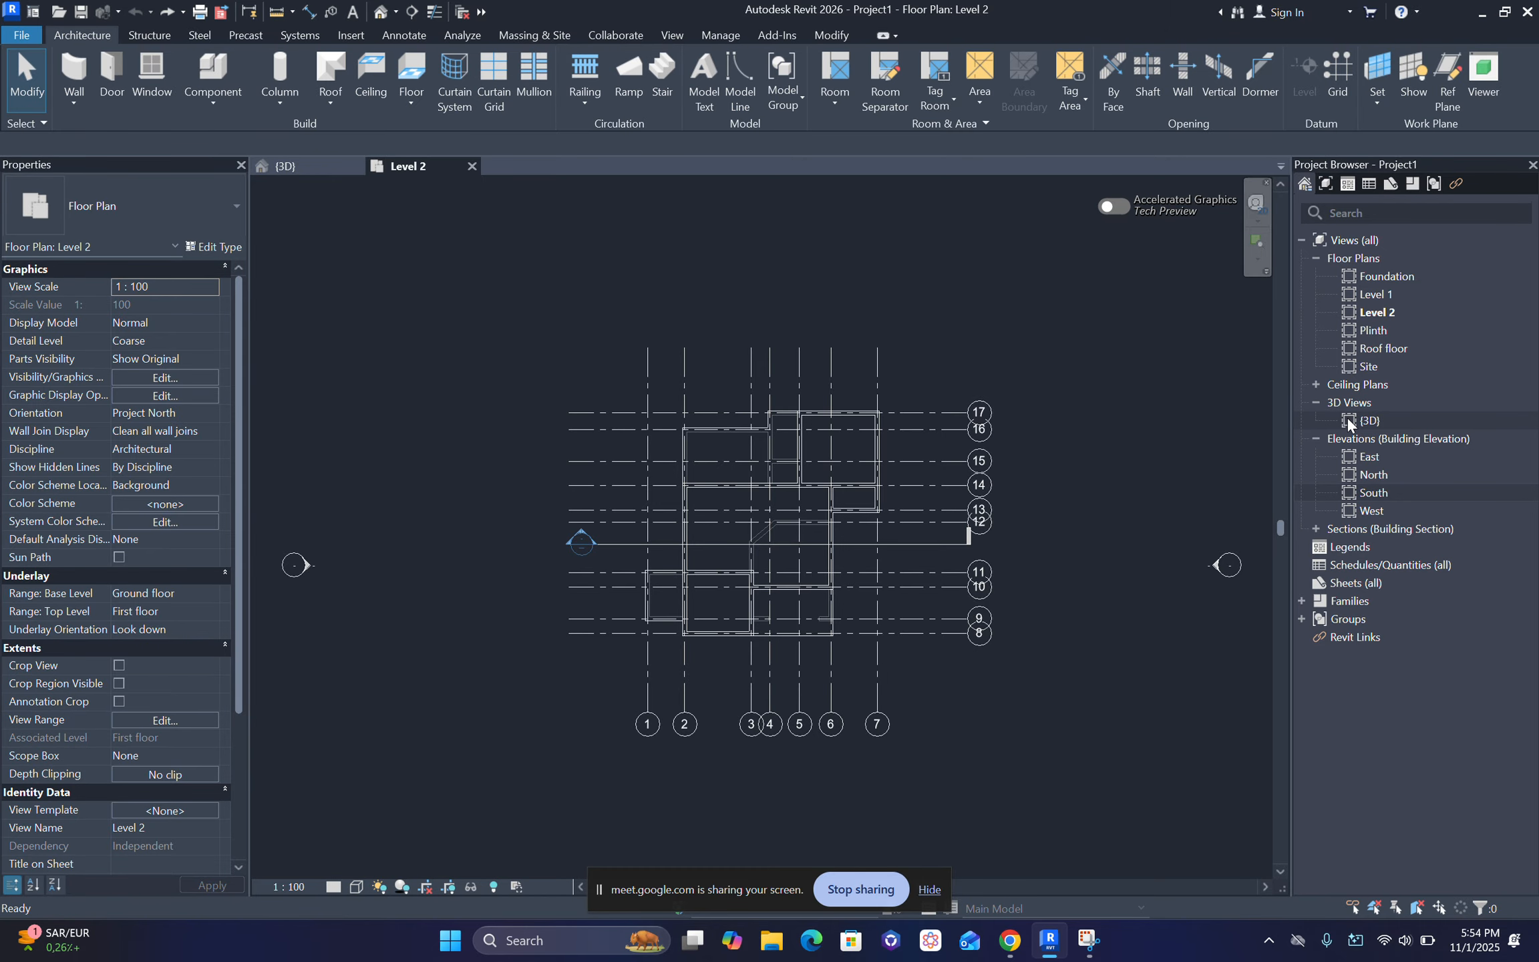
# Step: Set the visual style of the 3D view to Shaded
pyautogui.scroll(3, 676, 578)
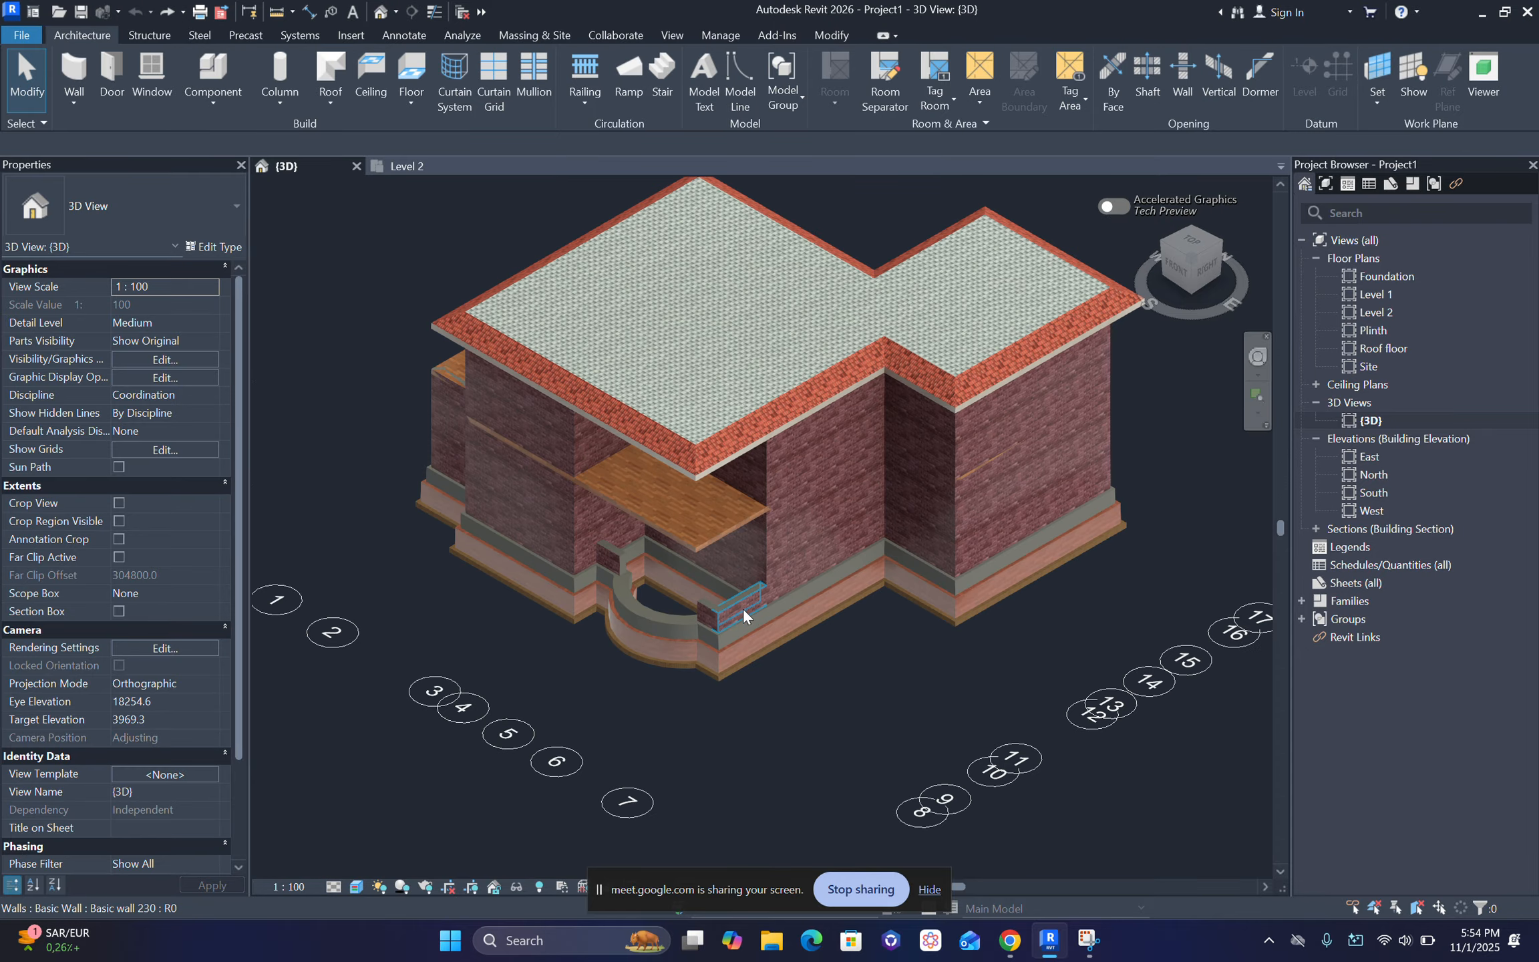
pyautogui.moveTo(676, 578); pyautogui.dragTo(700, 606, button='middle')
pyautogui.moveTo(798, 638); pyautogui.dragTo(754, 615, button='middle')
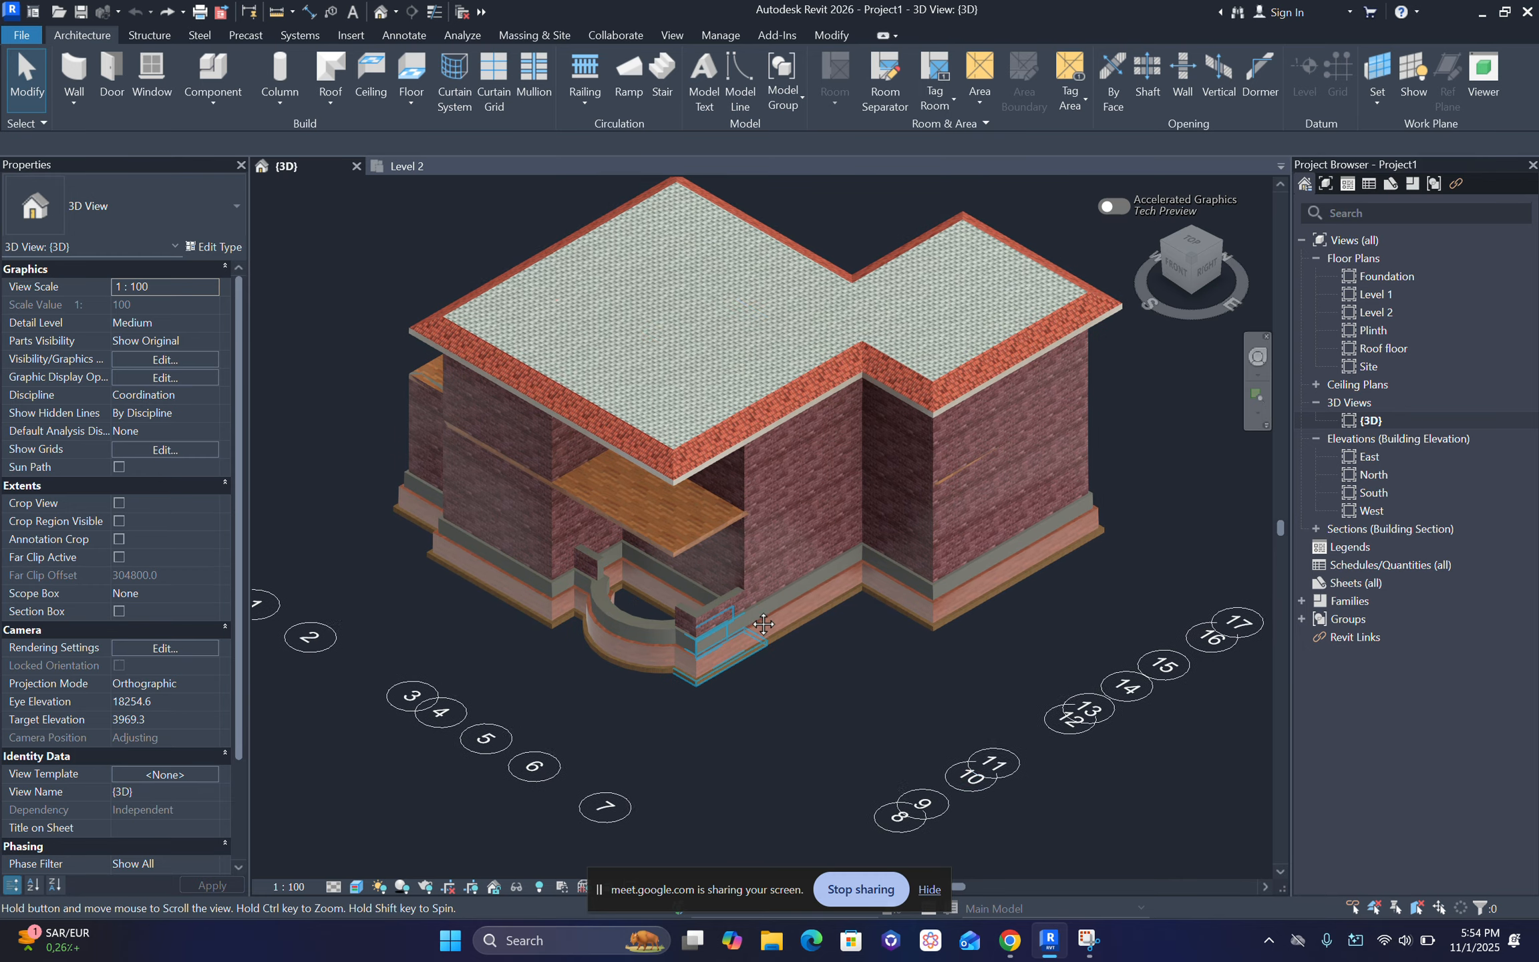
pyautogui.moveTo(890, 676); pyautogui.dragTo(849, 656, button='middle')
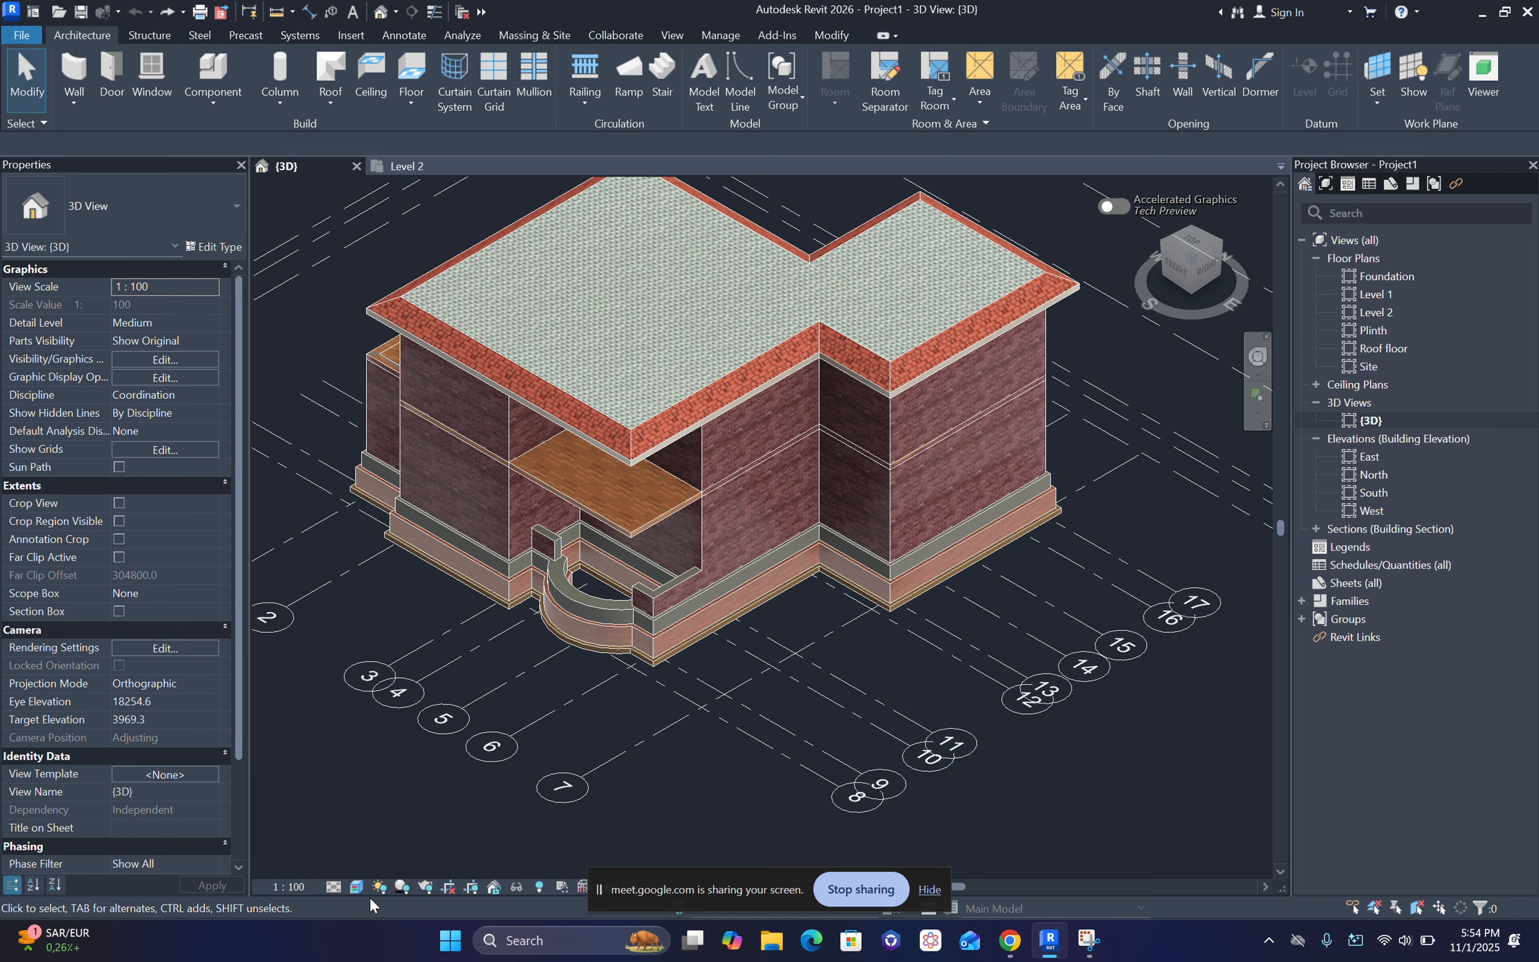
pyautogui.click(357, 887)
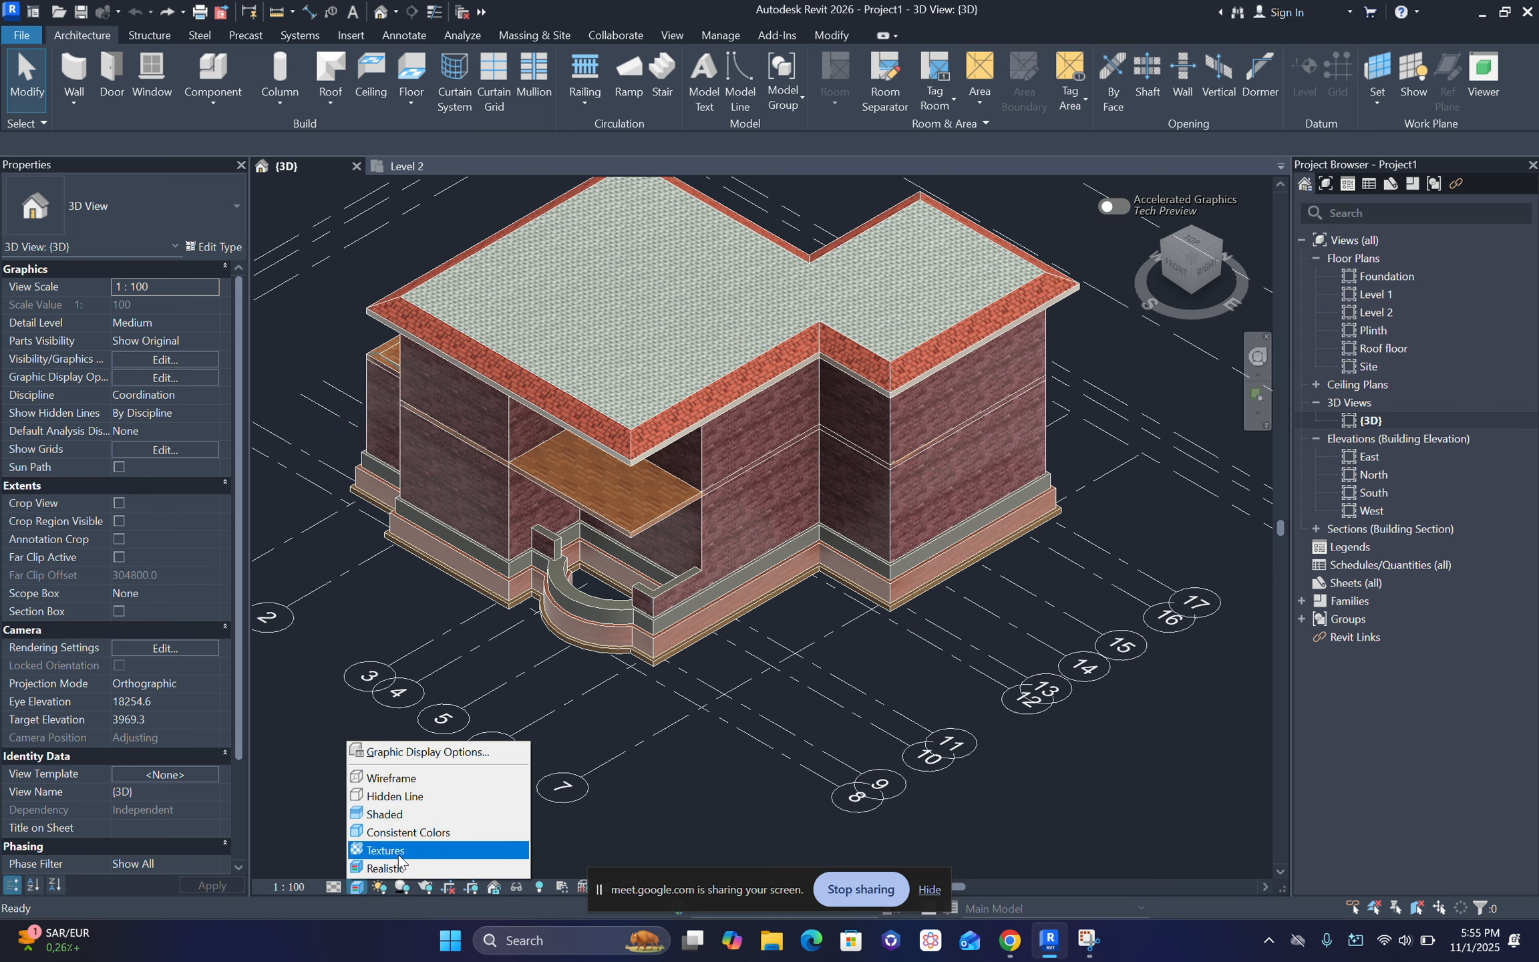
pyautogui.click(398, 815)
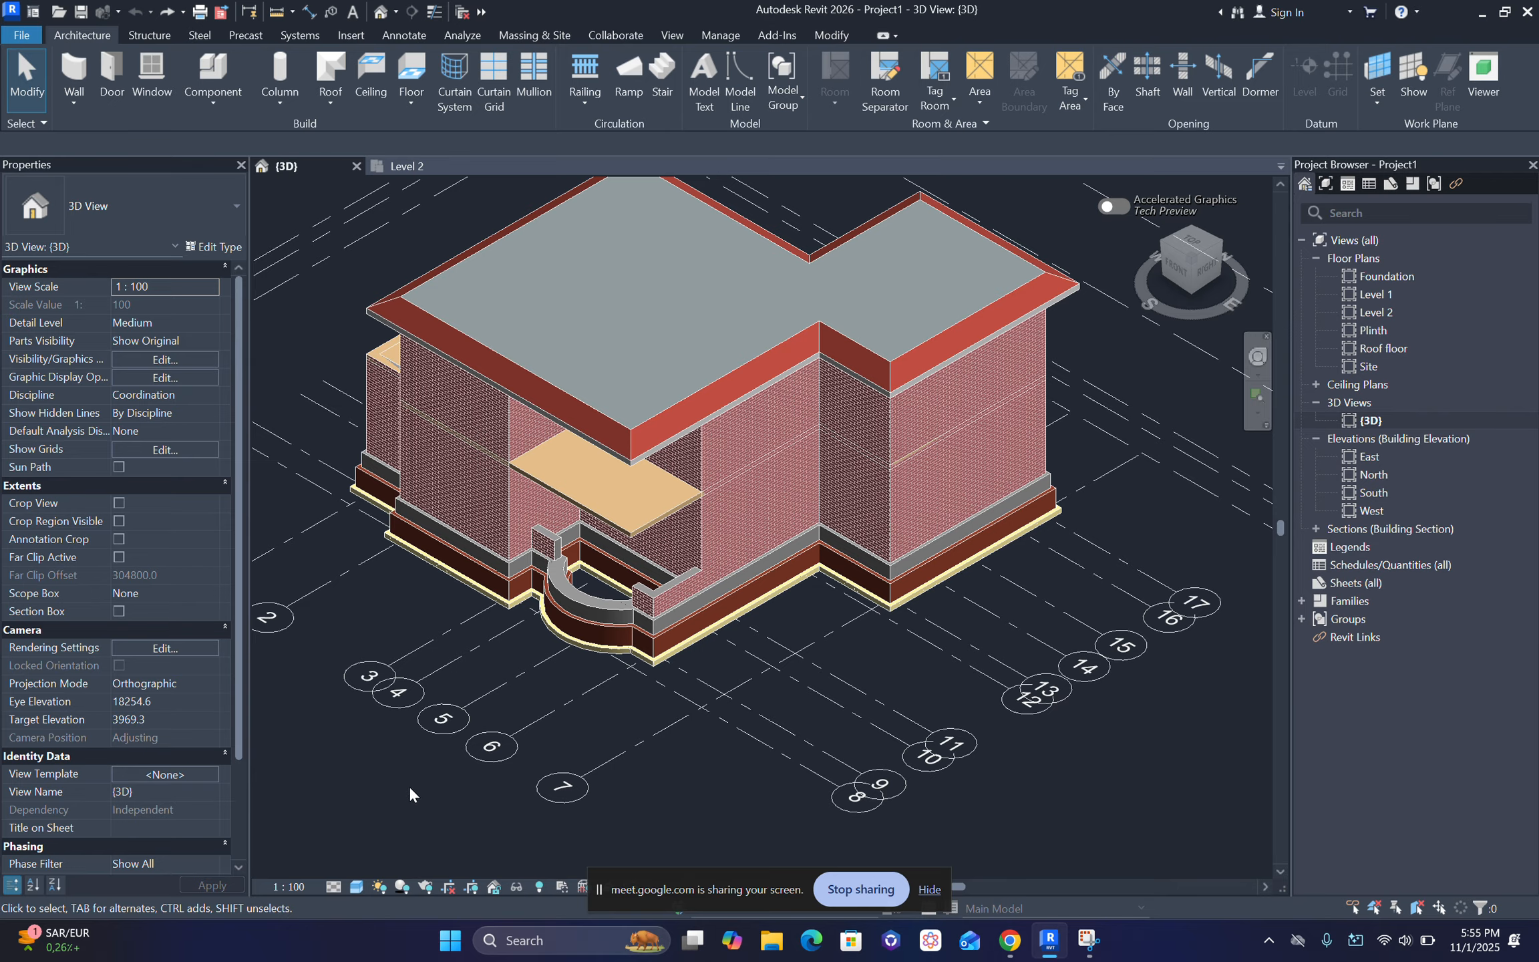
# Step: Examine the shaded house from several angles, including the curved entrance base, projecting floor slab, brick walls and roof
pyautogui.moveTo(692, 768)
pyautogui.mouseDown(button='middle')
pyautogui.moveTo(673, 772)
pyautogui.moveTo(692, 769)
pyautogui.mouseUp(button='middle')
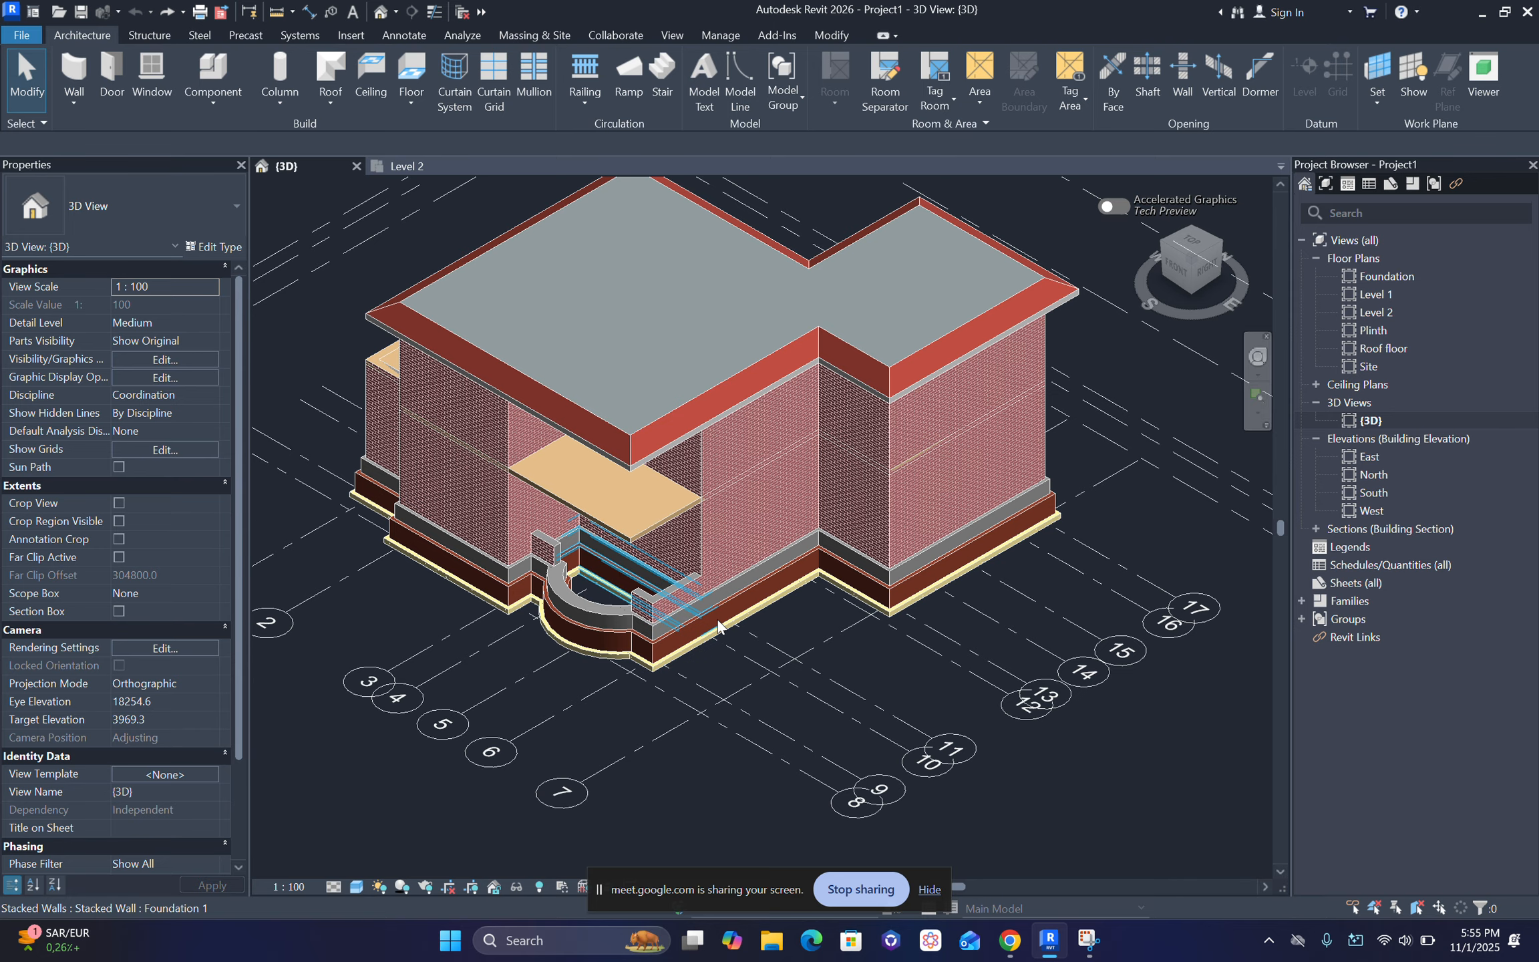
pyautogui.scroll(4, 736, 638)
pyautogui.scroll(-5, 736, 638)
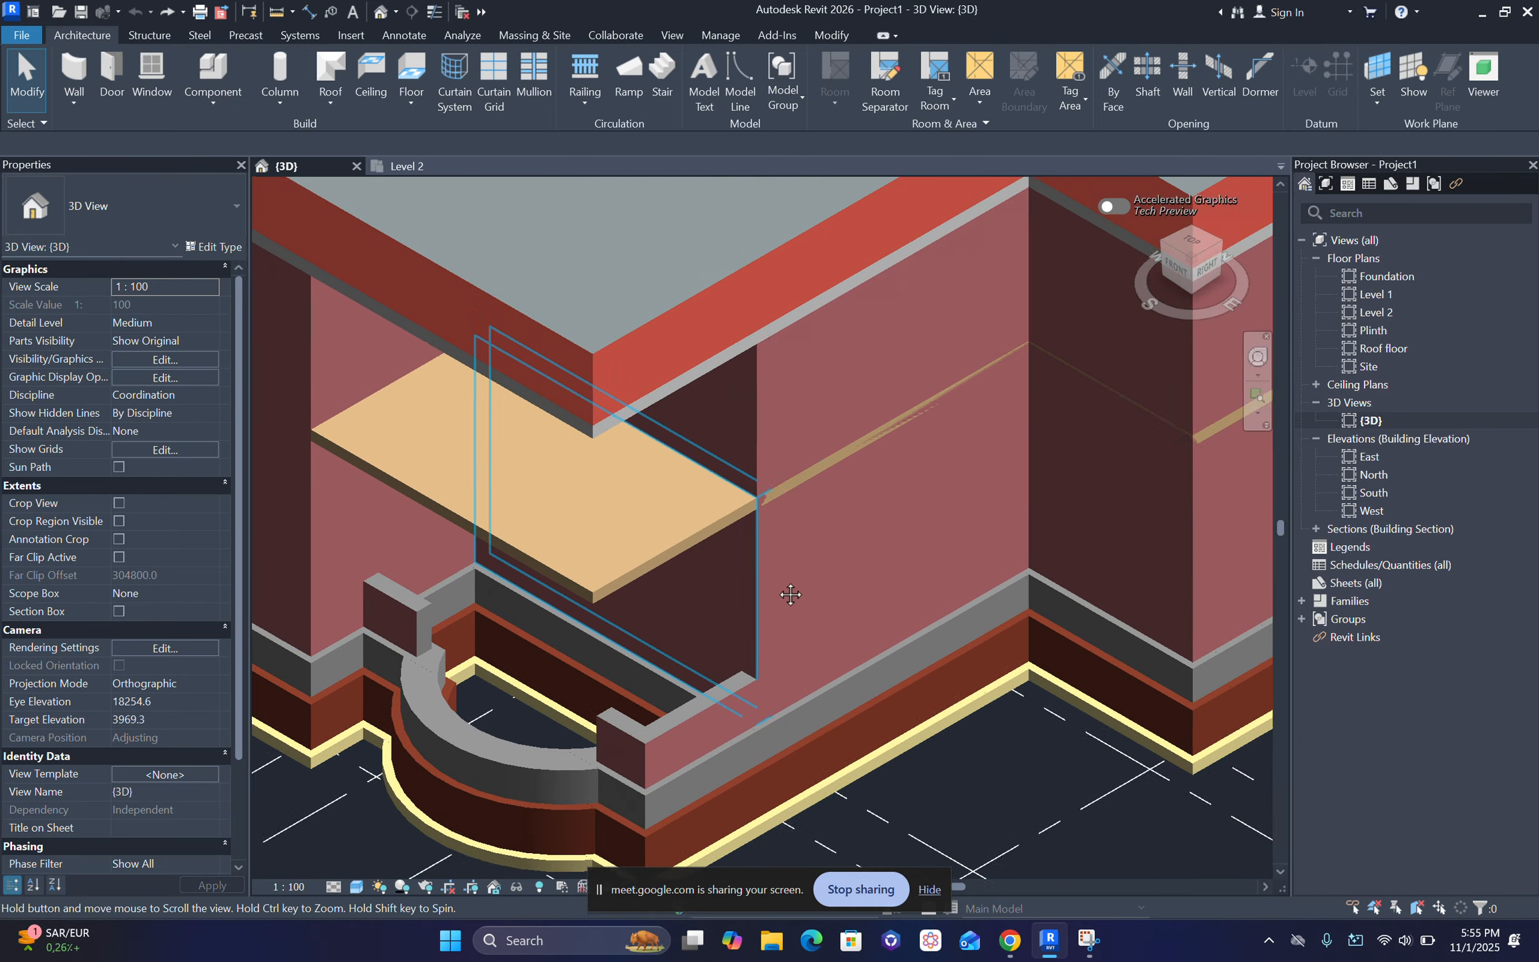
pyautogui.scroll(3, 628, 732)
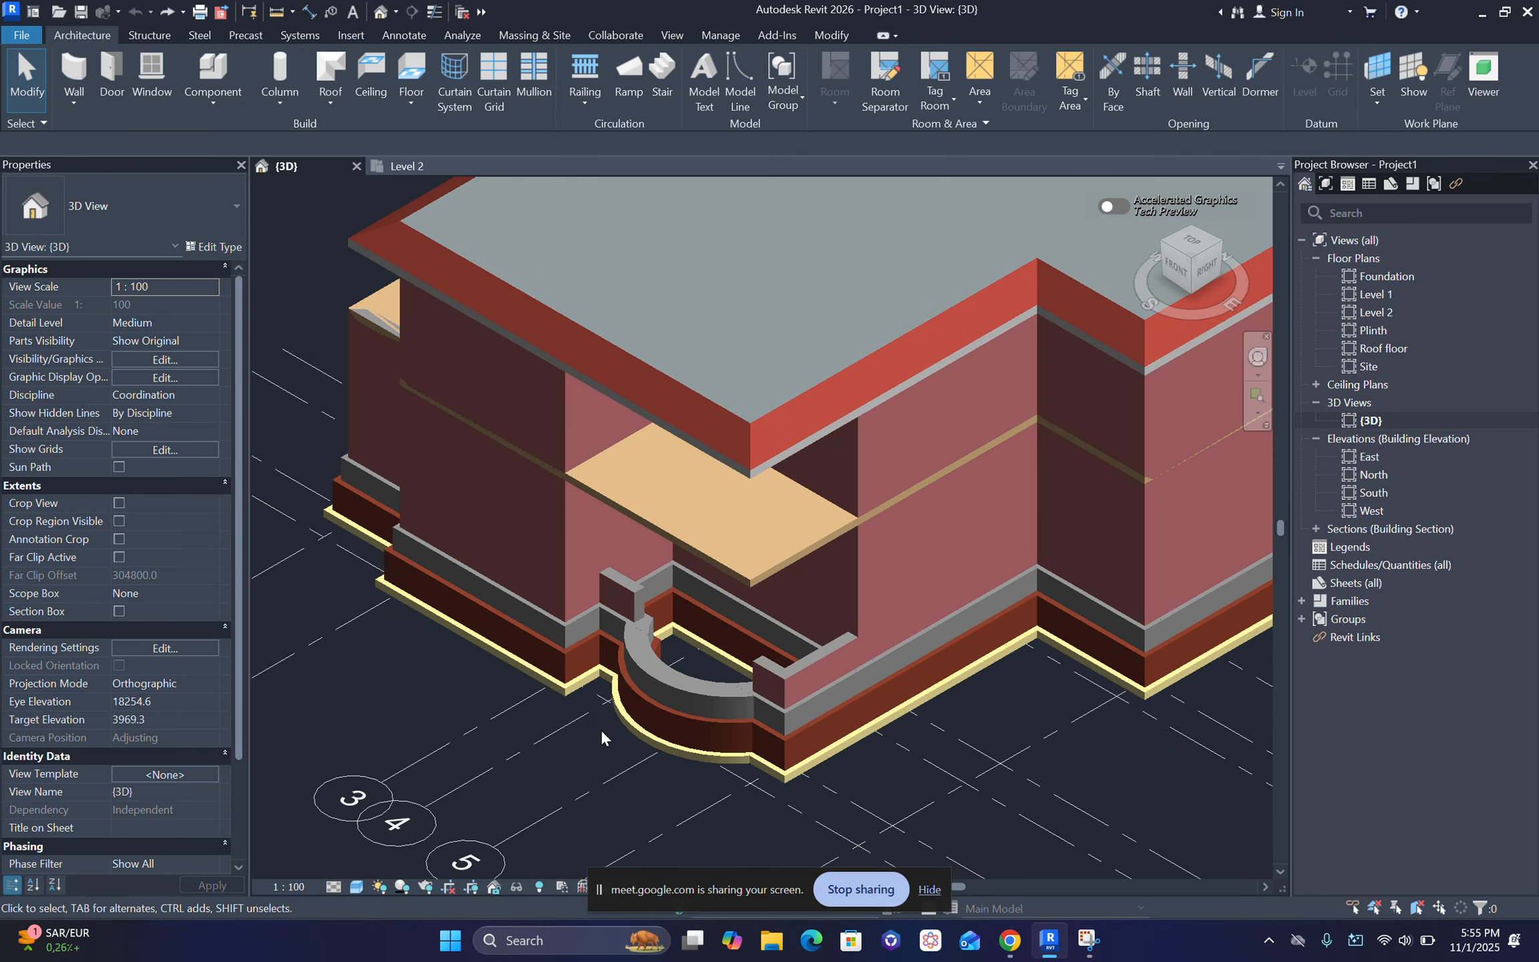
pyautogui.scroll(-3, 599, 715)
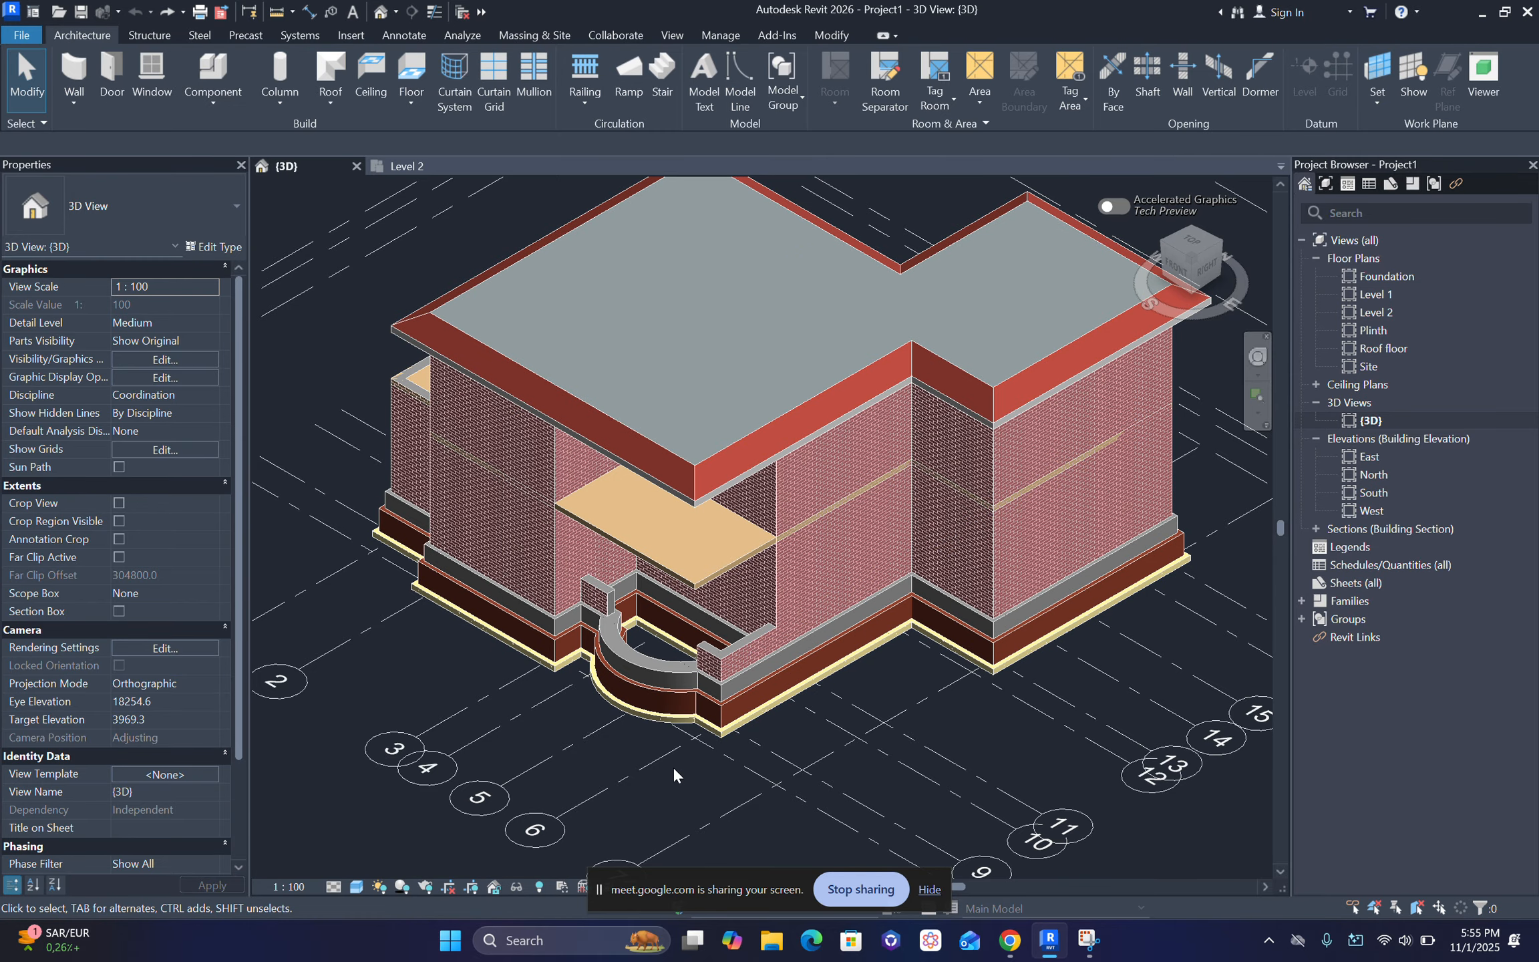
pyautogui.keyDown('shift'); pyautogui.moveTo(671, 777); pyautogui.dragTo(658, 735, button='middle'); pyautogui.keyUp('shift')
pyautogui.moveTo(593, 656); pyautogui.dragTo(635, 722, button='middle')
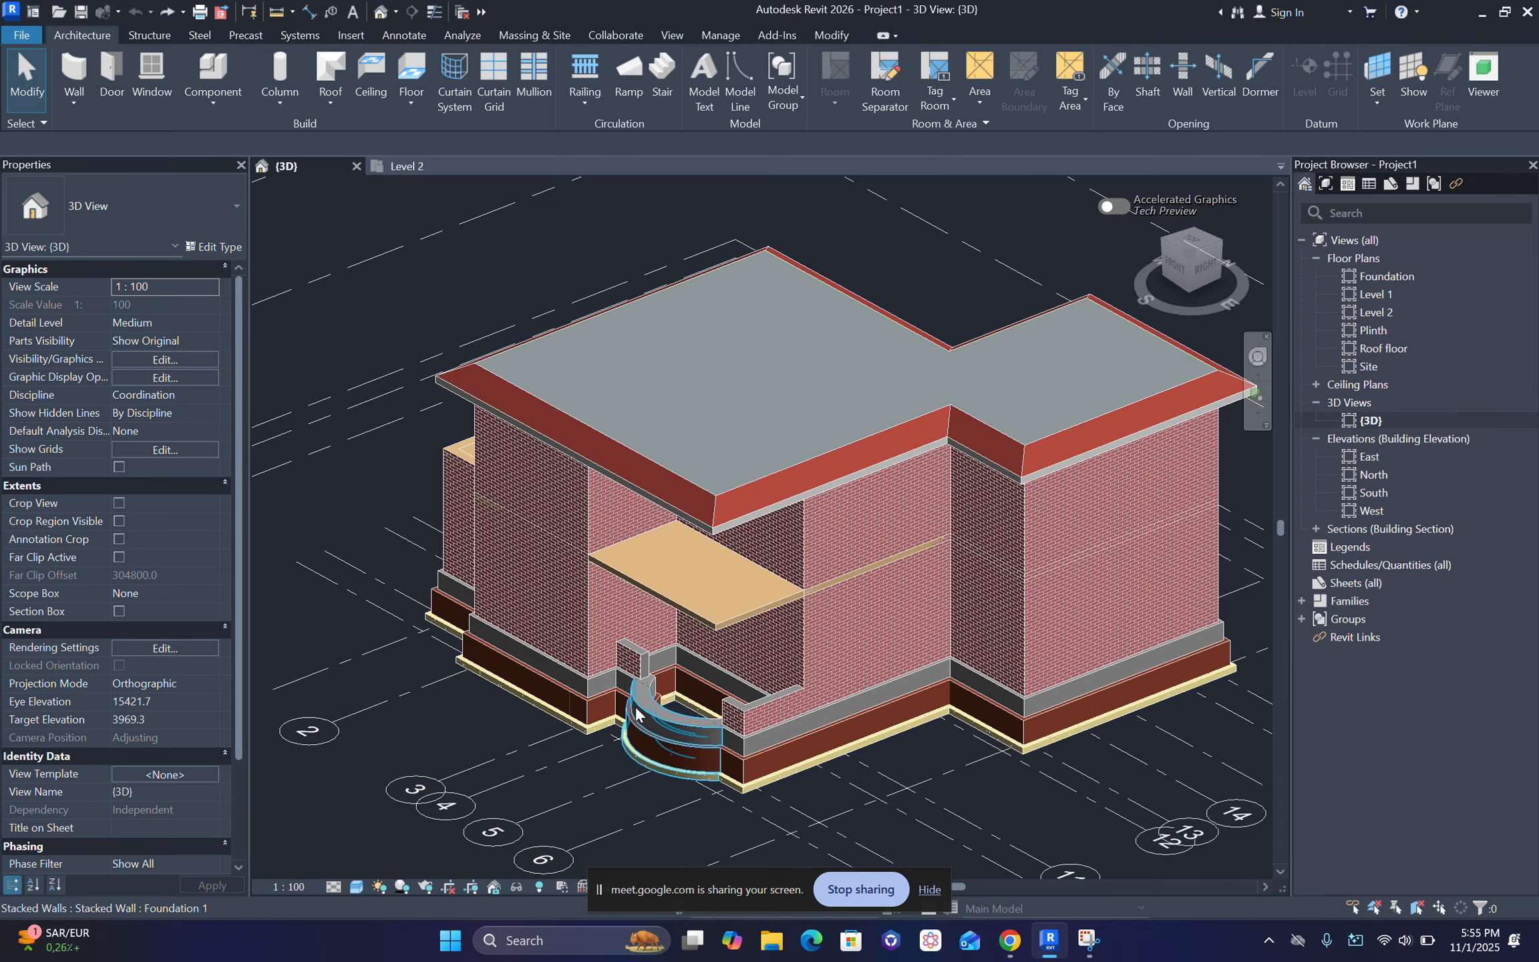
pyautogui.scroll(-3, 661, 725)
pyautogui.moveTo(721, 711); pyautogui.dragTo(637, 659, button='middle')
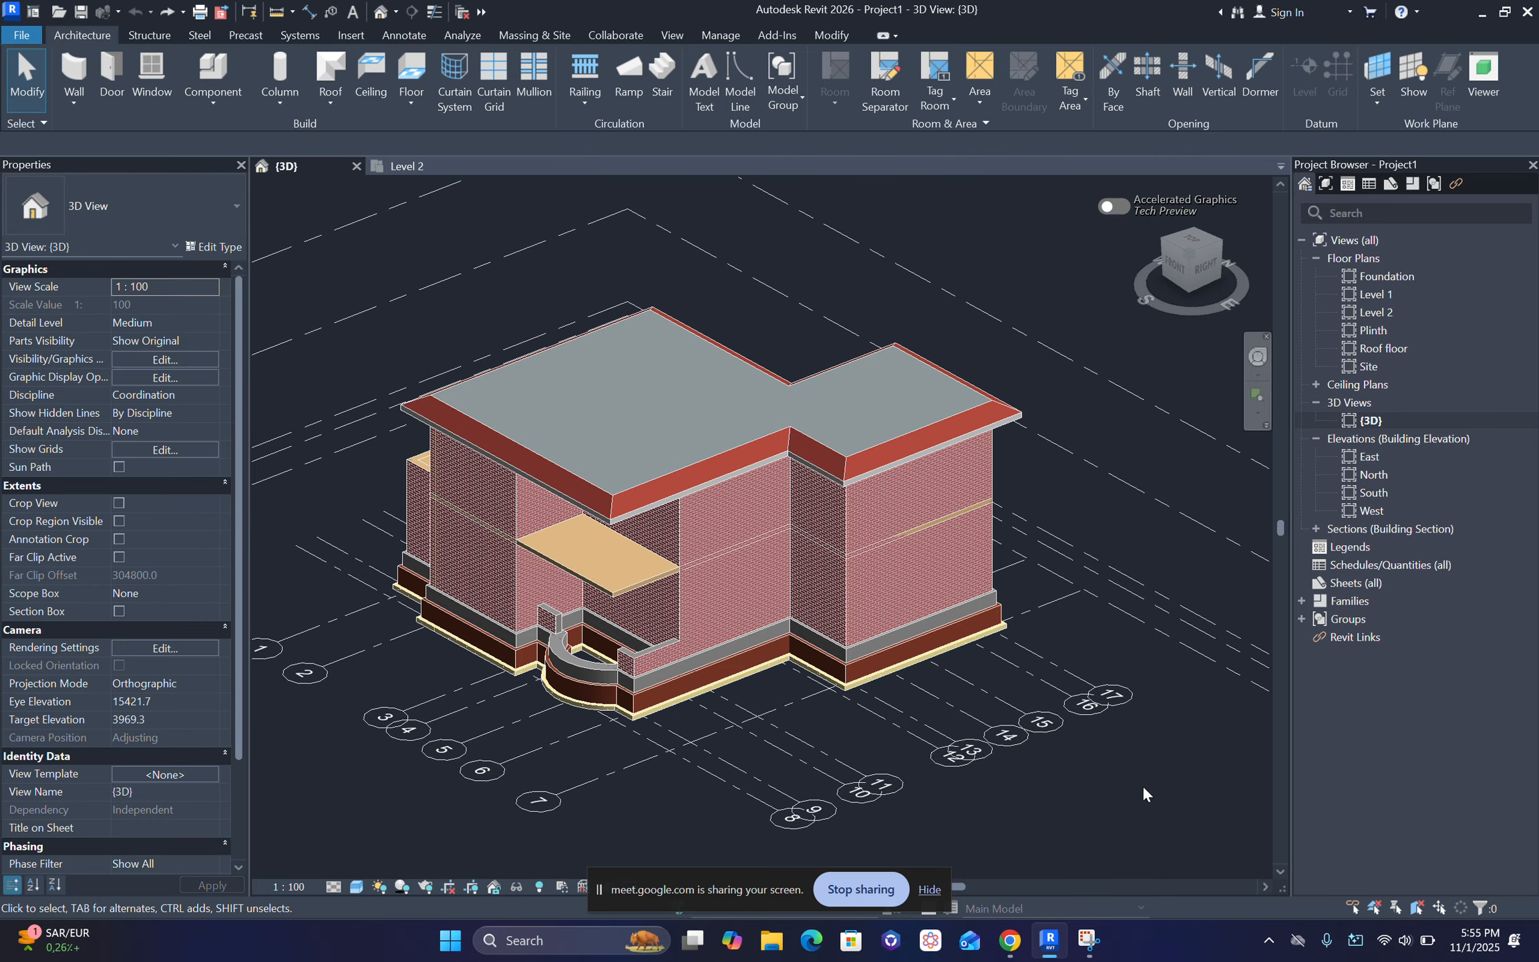
pyautogui.moveTo(1144, 788); pyautogui.dragTo(1113, 758, button='middle')
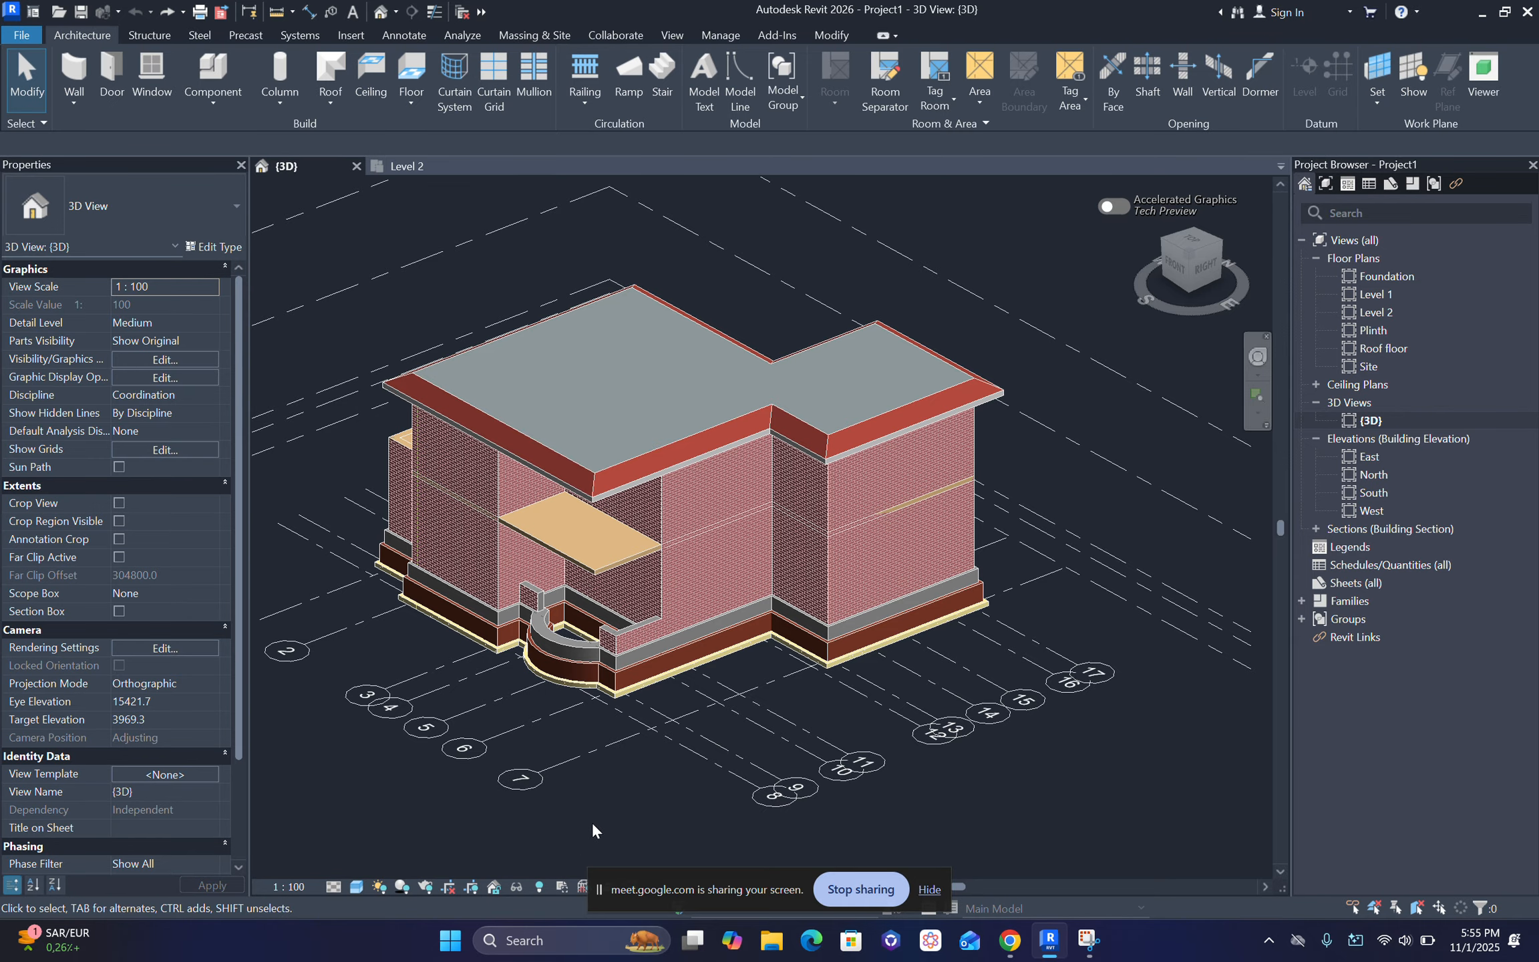
pyautogui.scroll(5, 679, 653)
pyautogui.scroll(-2, 872, 654)
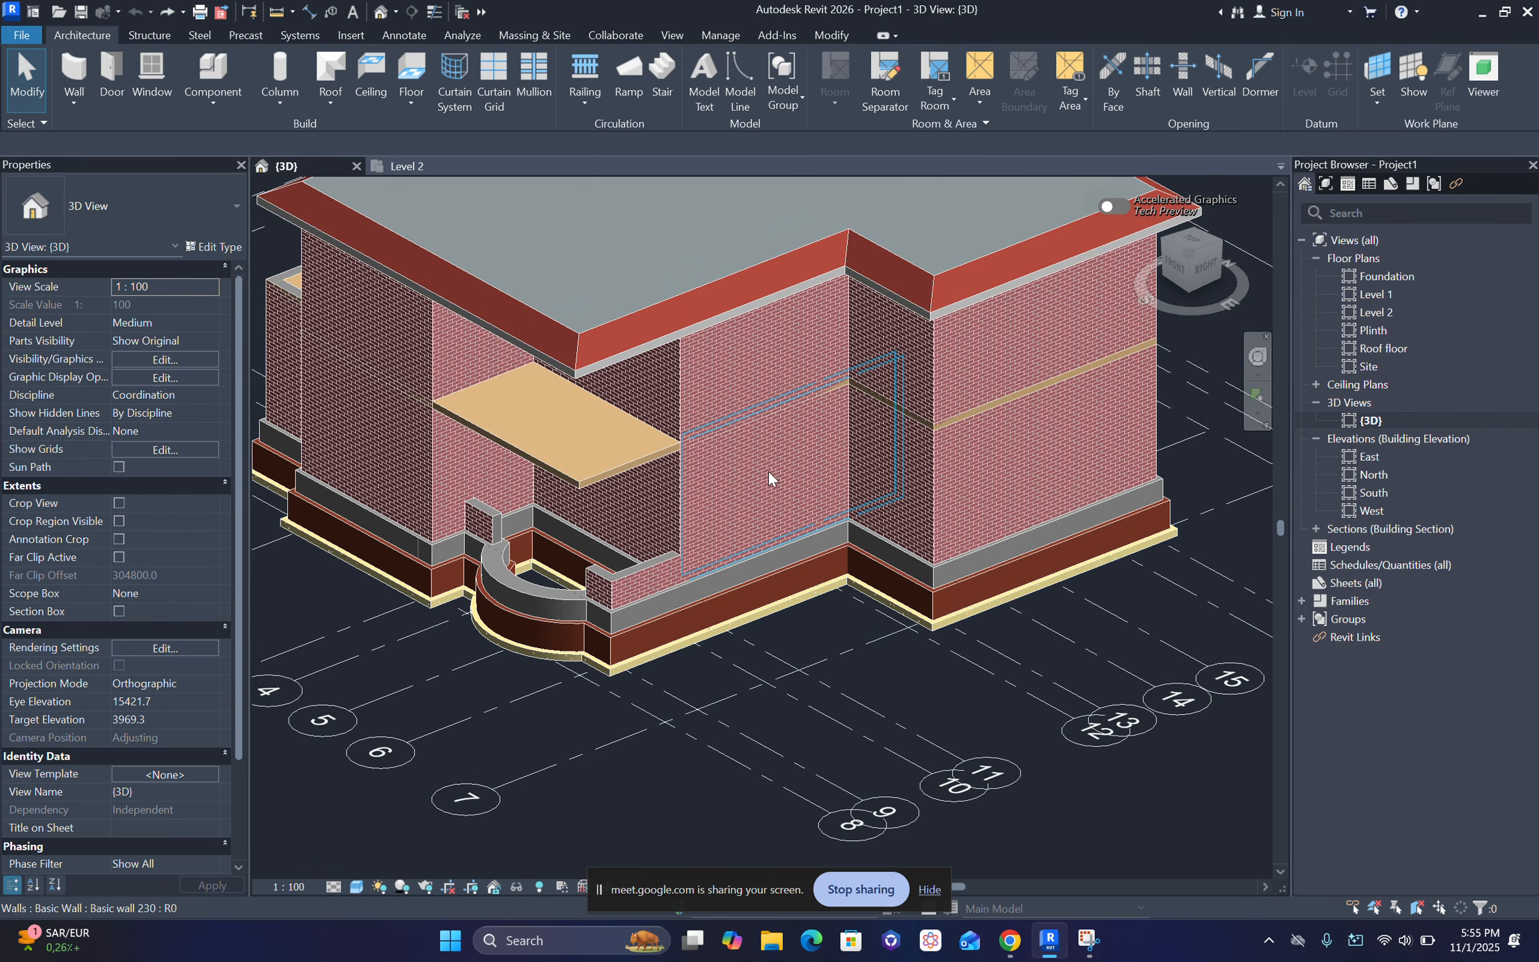
pyautogui.moveTo(566, 494); pyautogui.dragTo(618, 522, button='middle')
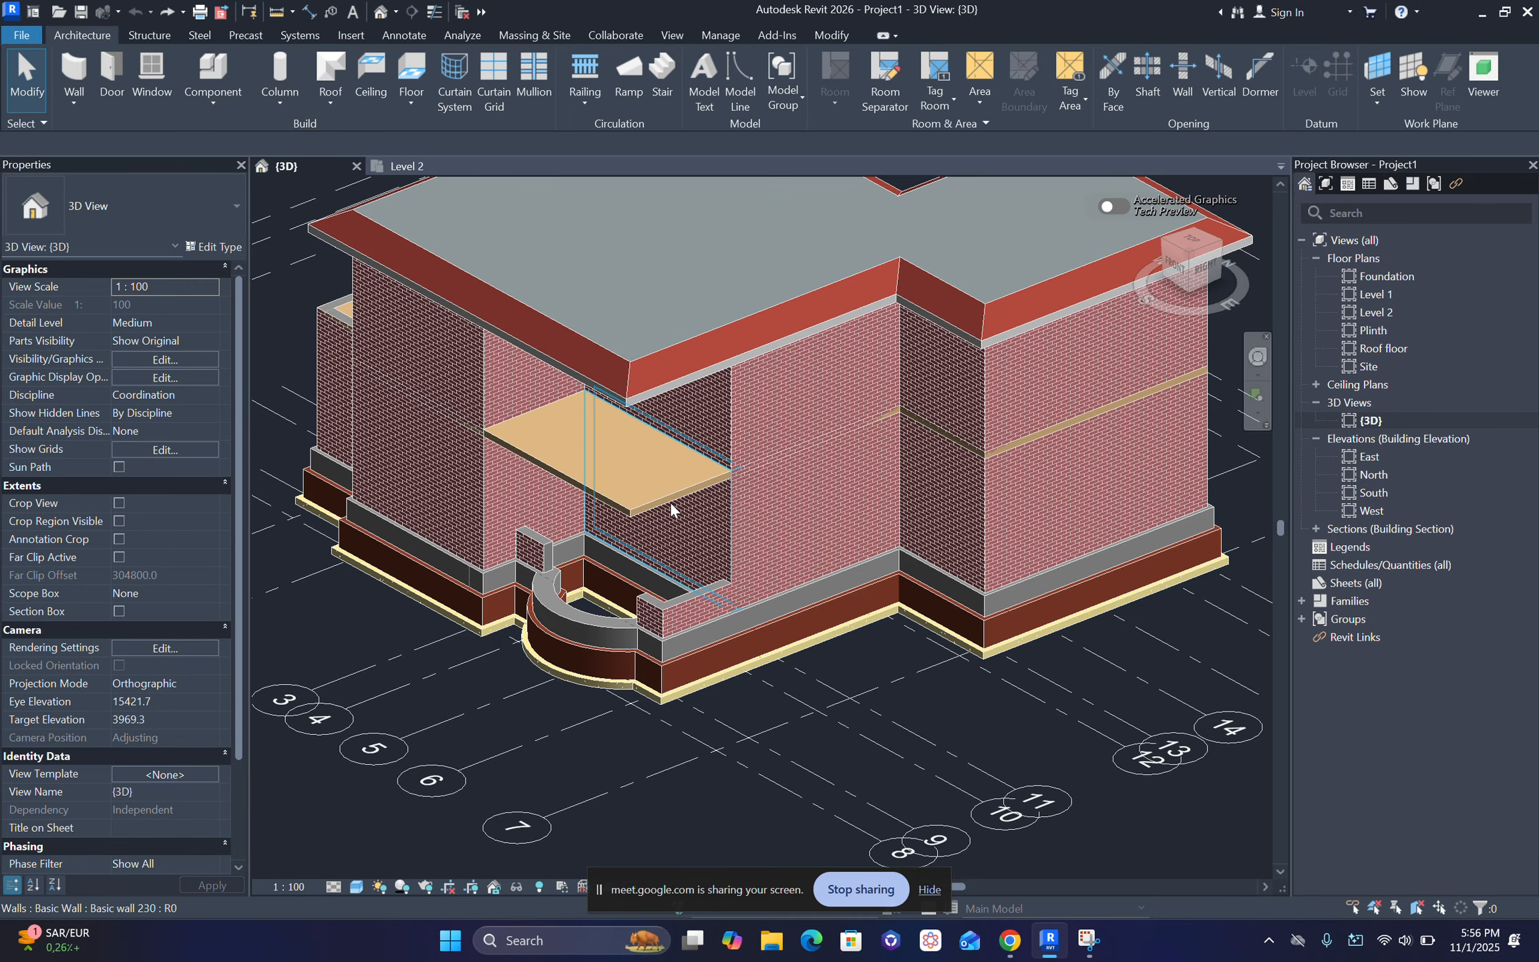
pyautogui.moveTo(542, 457); pyautogui.dragTo(579, 490, button='middle')
pyautogui.moveTo(732, 603); pyautogui.dragTo(711, 564, button='middle')
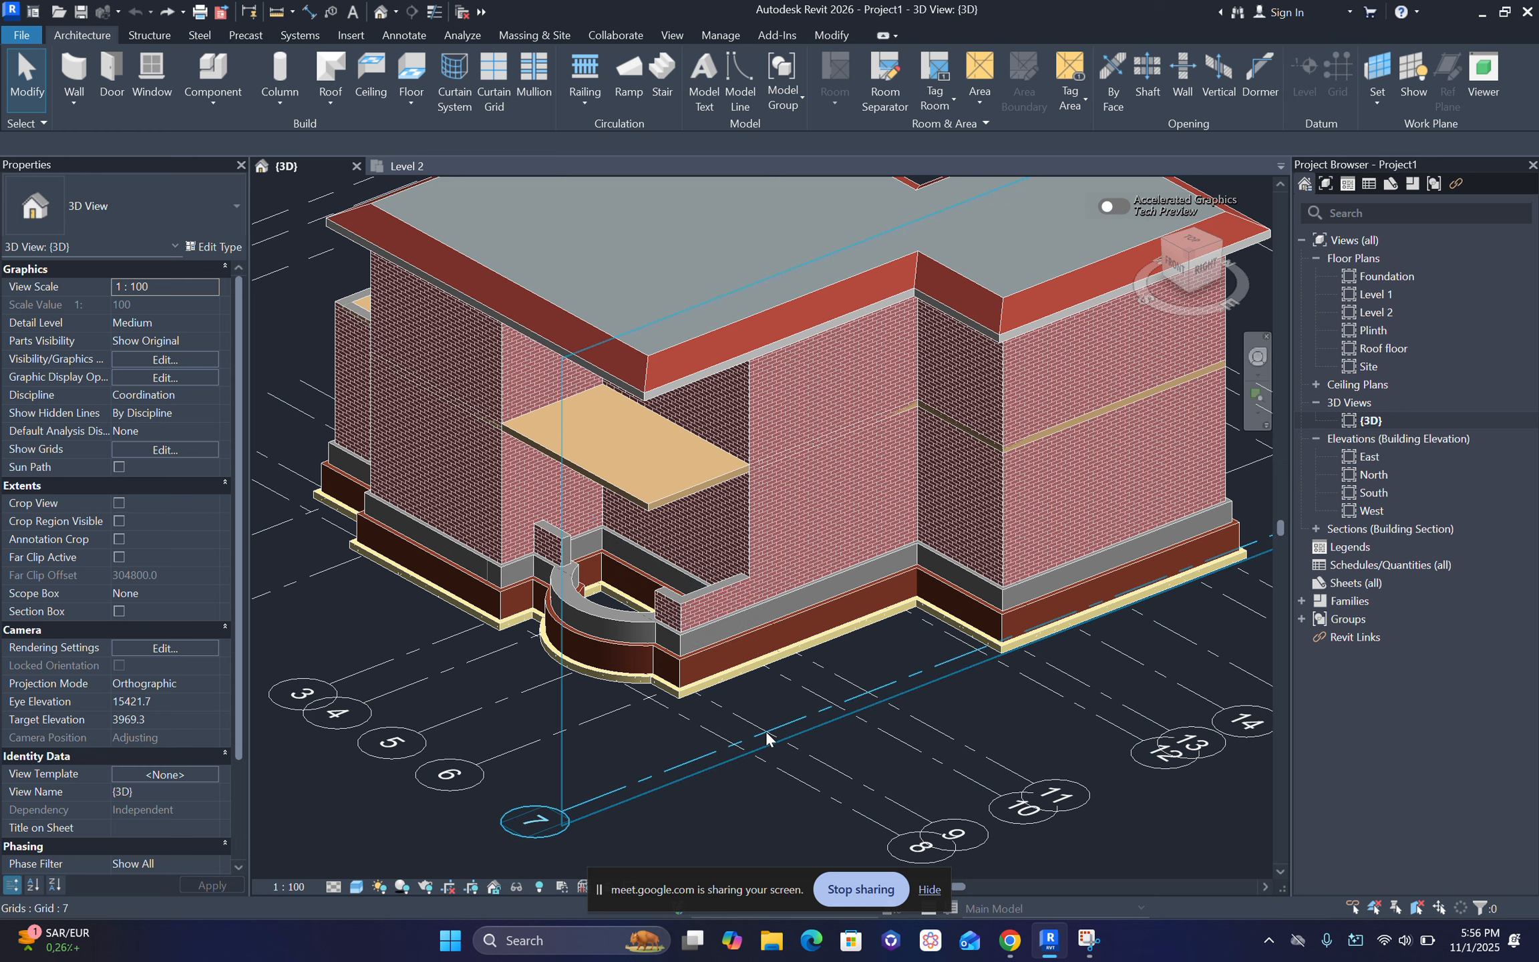
pyautogui.moveTo(862, 682); pyautogui.dragTo(735, 642, button='middle')
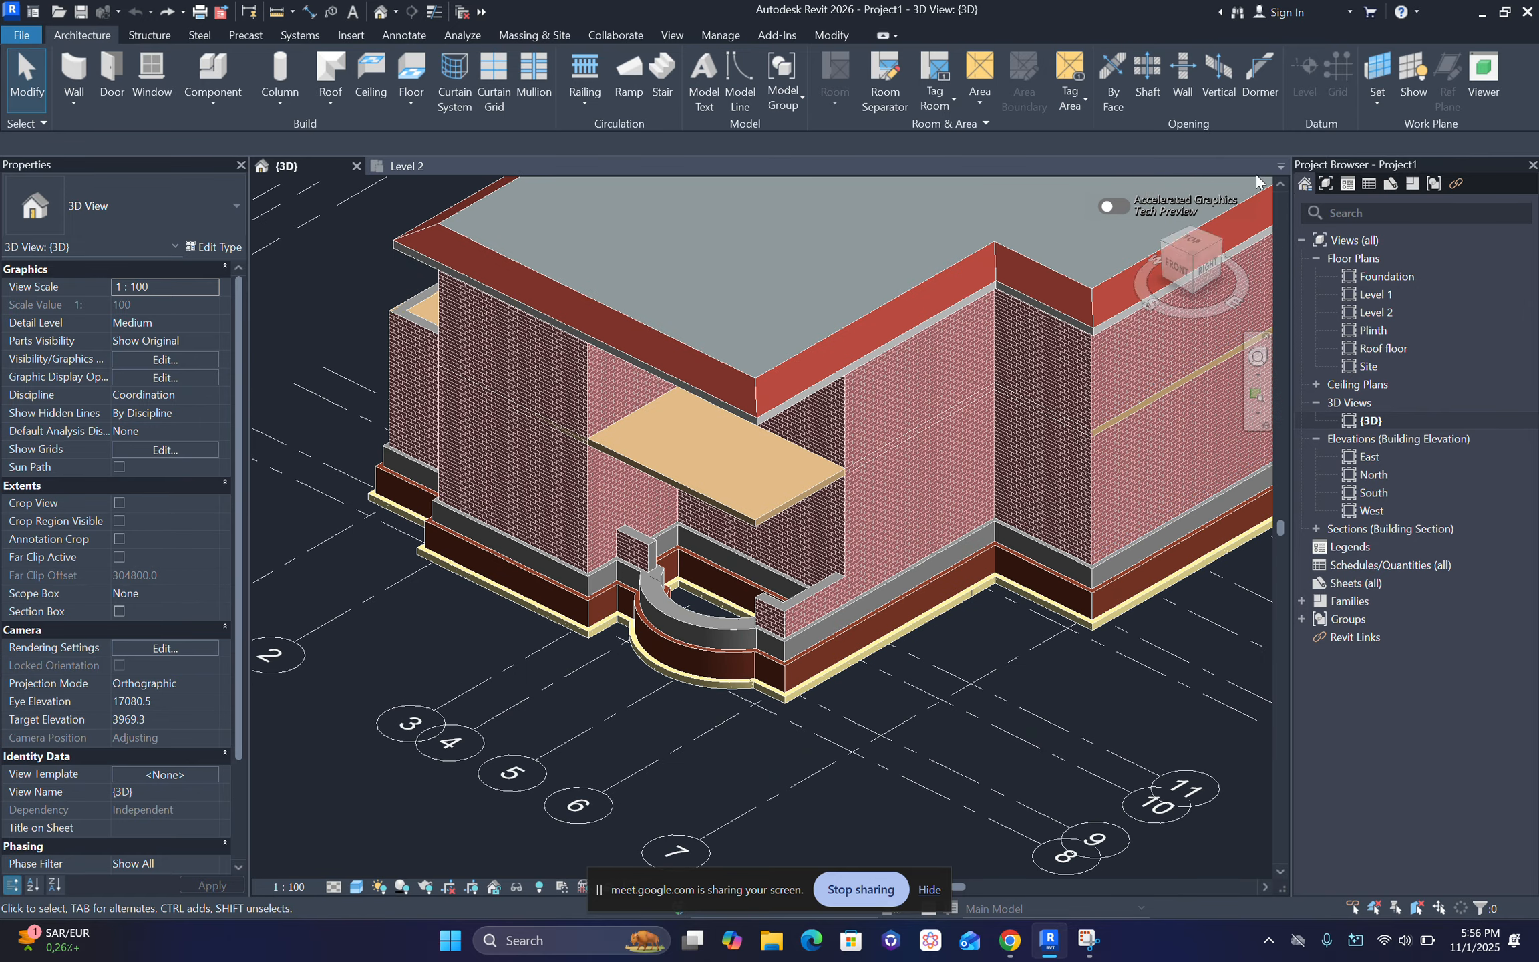
pyautogui.click(1112, 207)
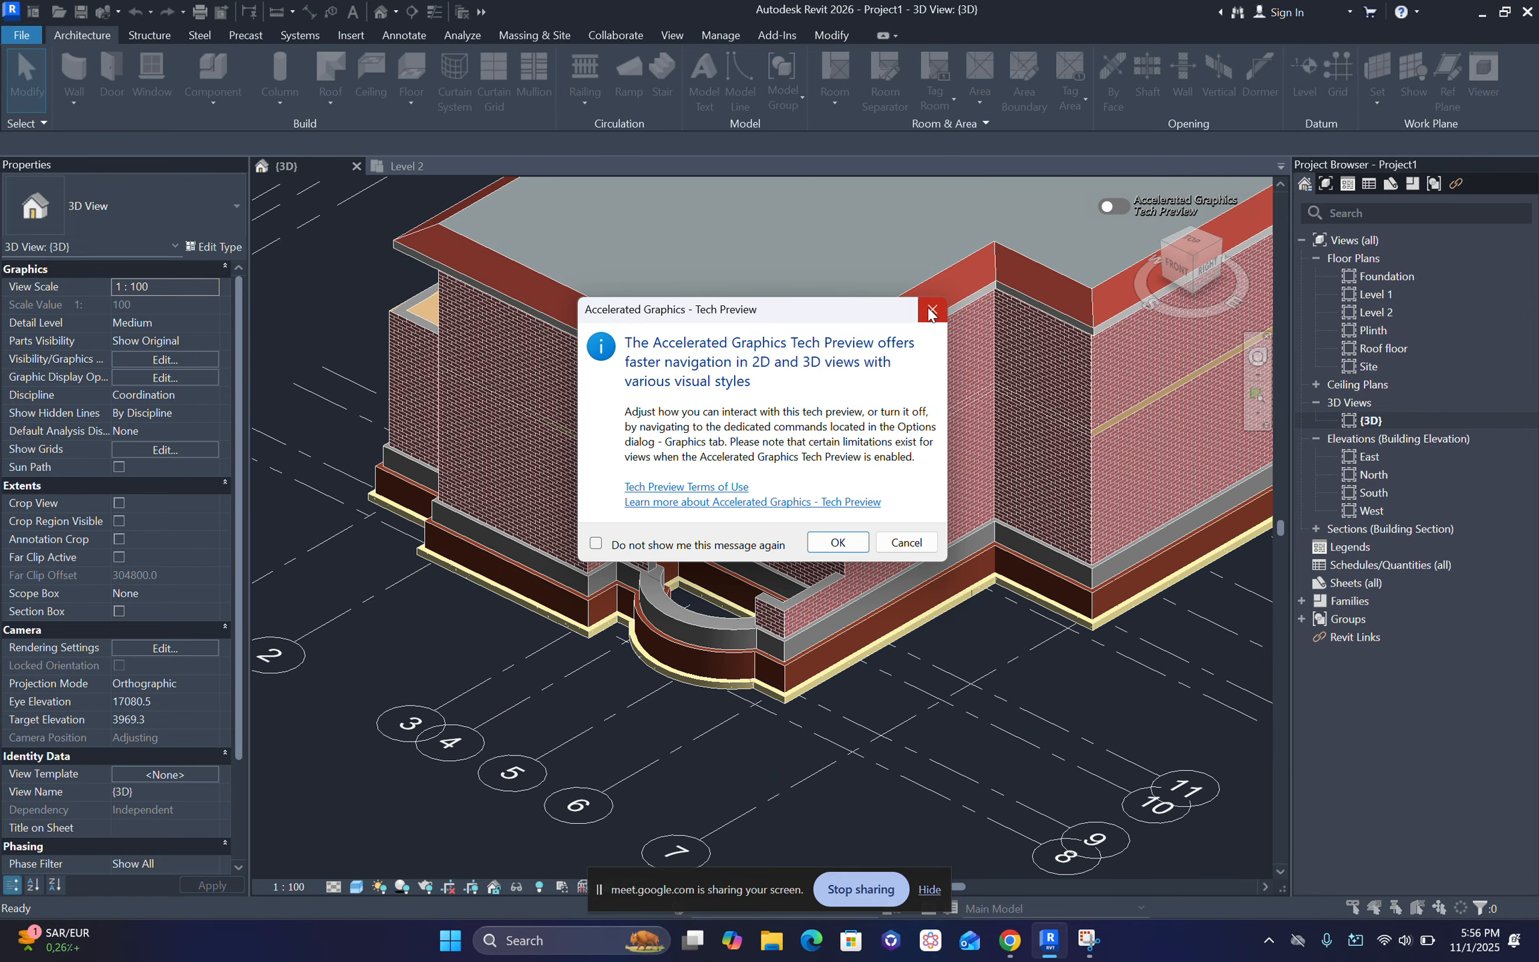
pyautogui.click(931, 310)
pyautogui.press('z')
pyautogui.press('f')
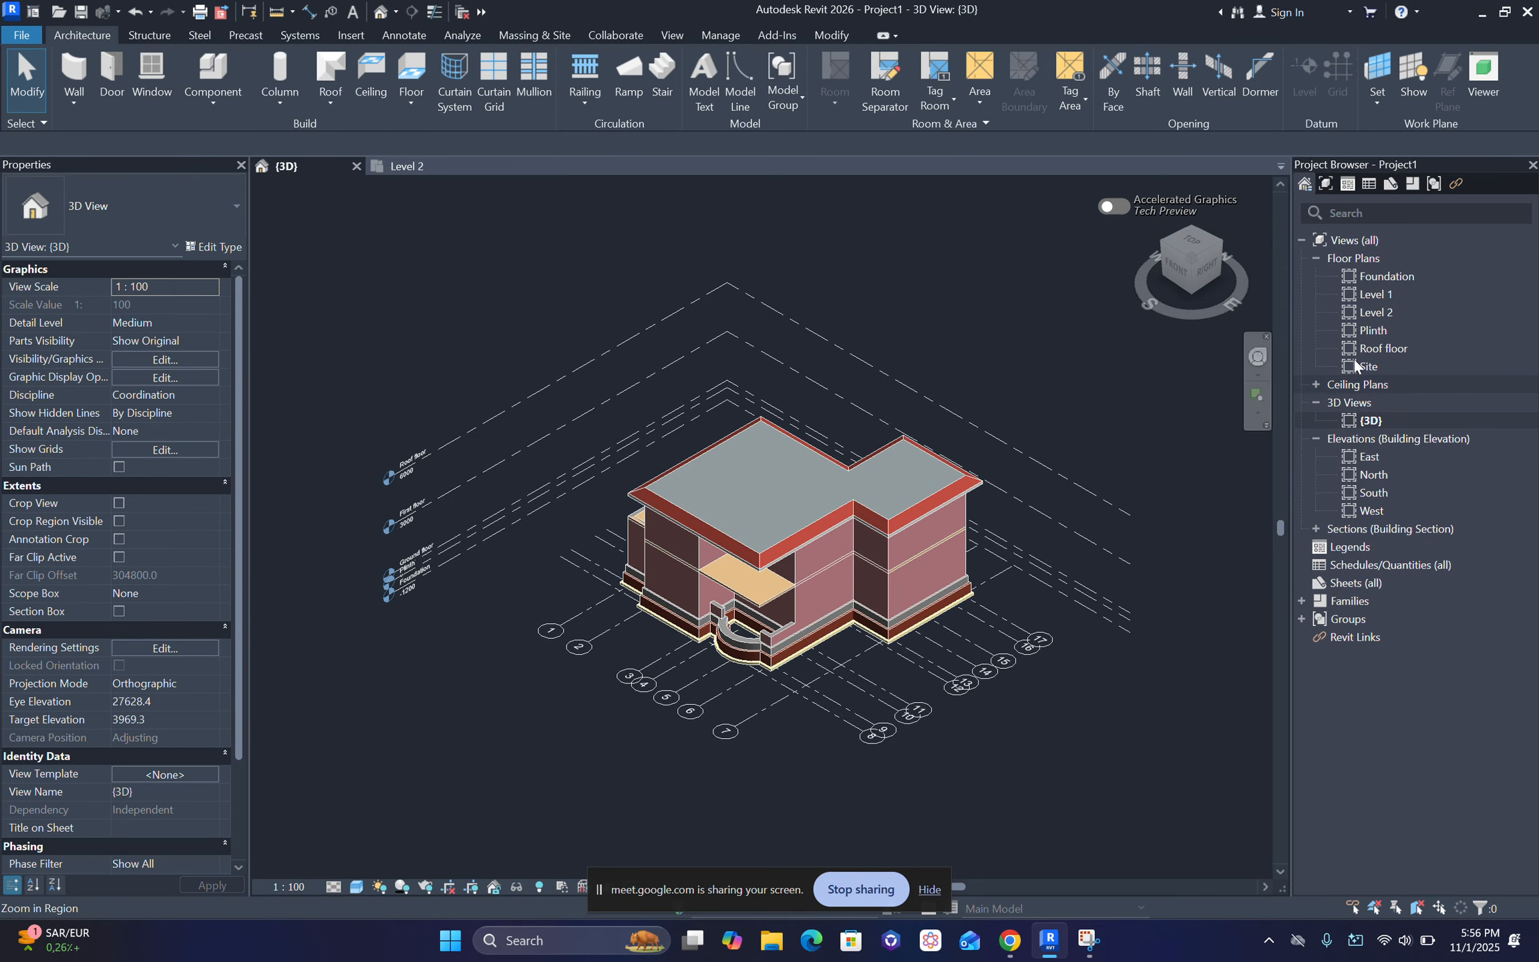
# Step: Open the South building elevation to view the levels and grids
pyautogui.click(1347, 491)
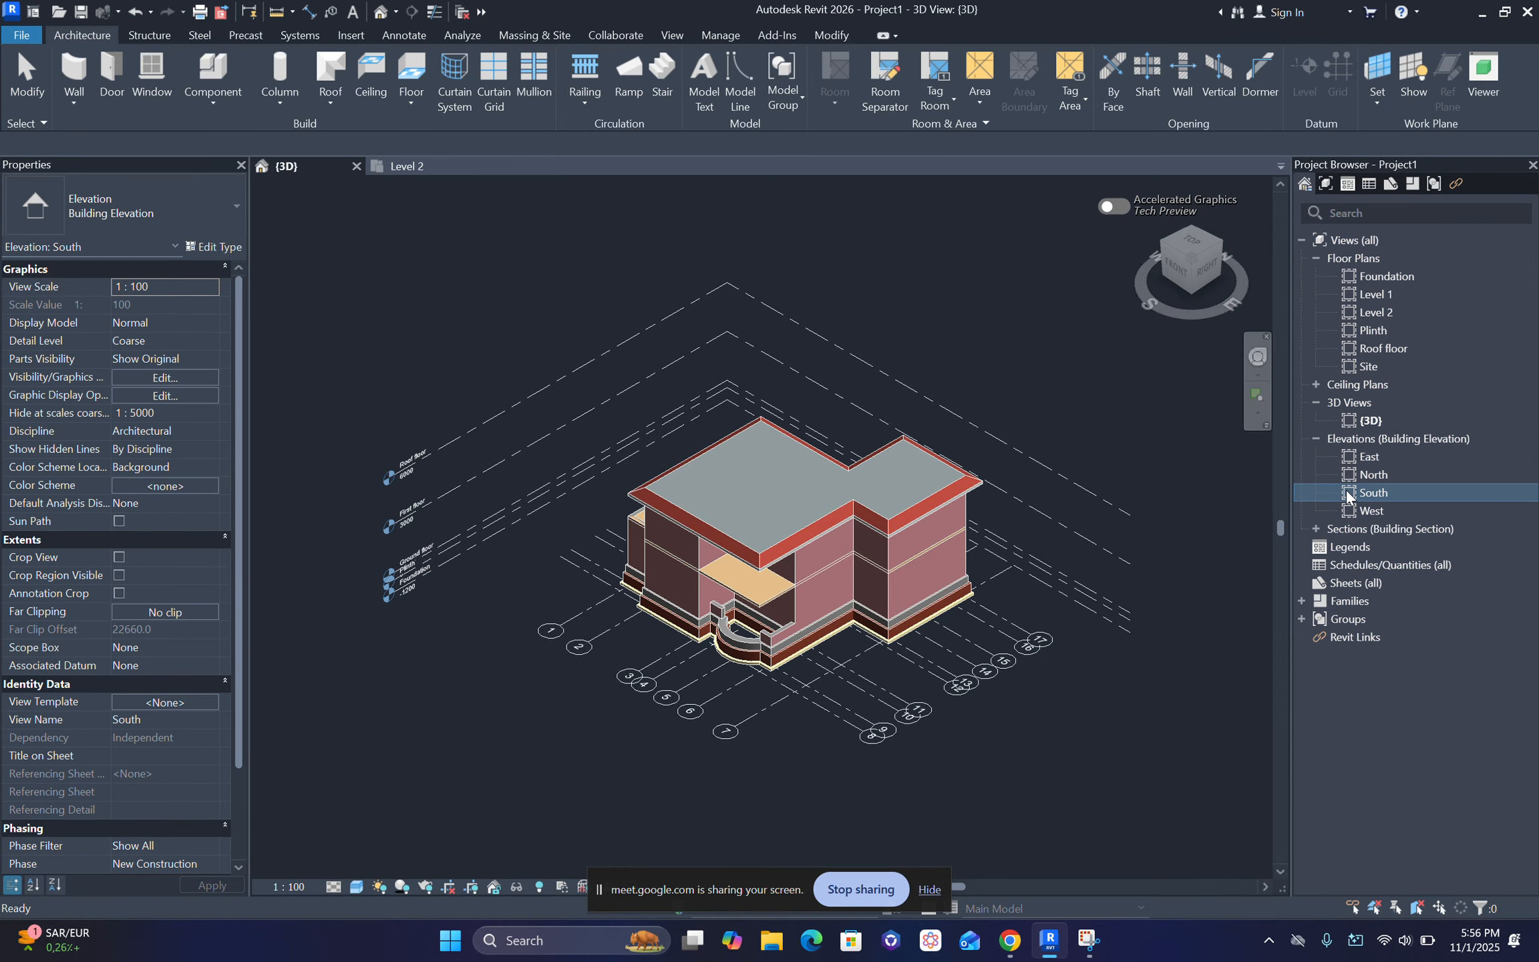
pyautogui.doubleClick(1346, 491)
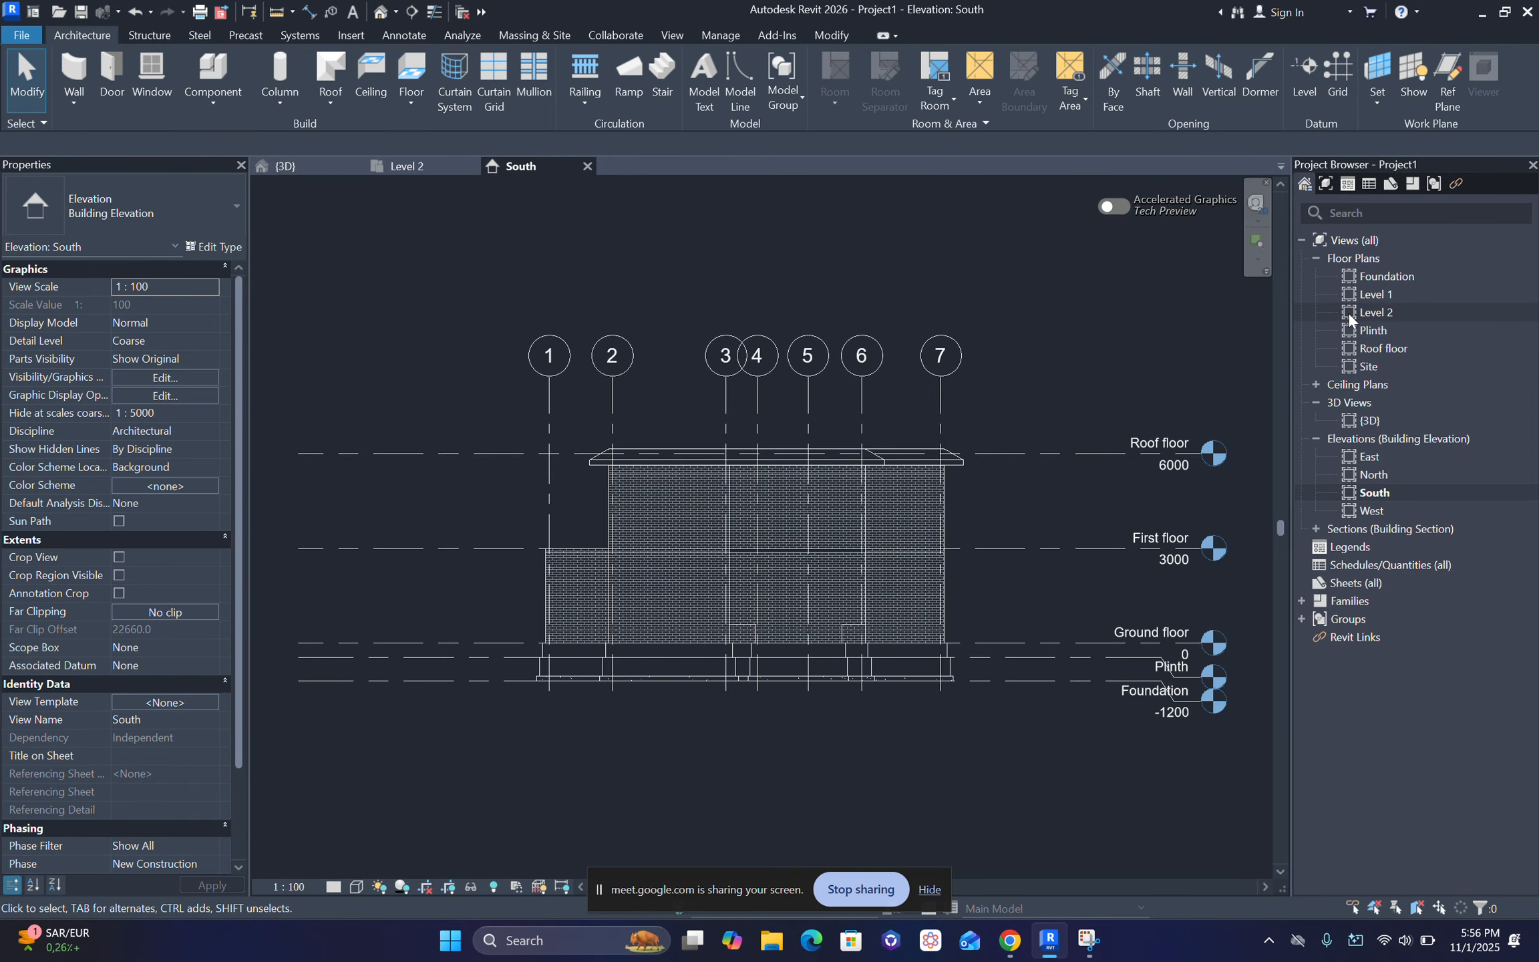
pyautogui.moveTo(1056, 400)
pyautogui.mouseDown(button='middle')
pyautogui.moveTo(1051, 378)
pyautogui.moveTo(1061, 386)
pyautogui.mouseUp(button='middle')
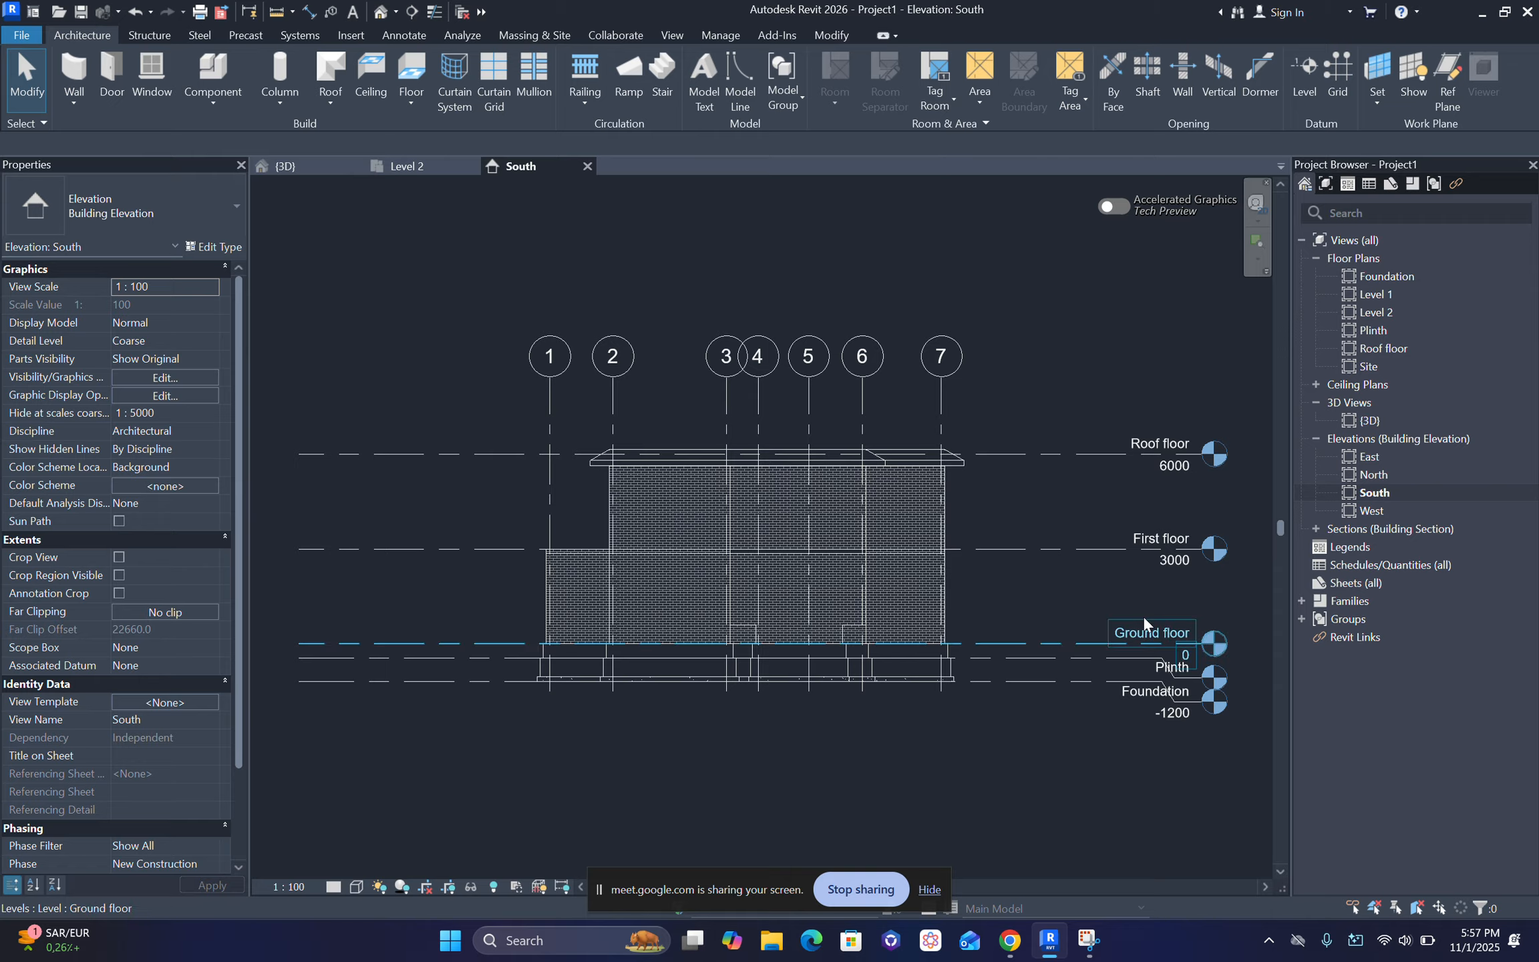
# Step: Rename the Level 1 floor plan as "Ground floor" to match its level name in the elevation
pyautogui.click(1133, 632)
pyautogui.click(1131, 632)
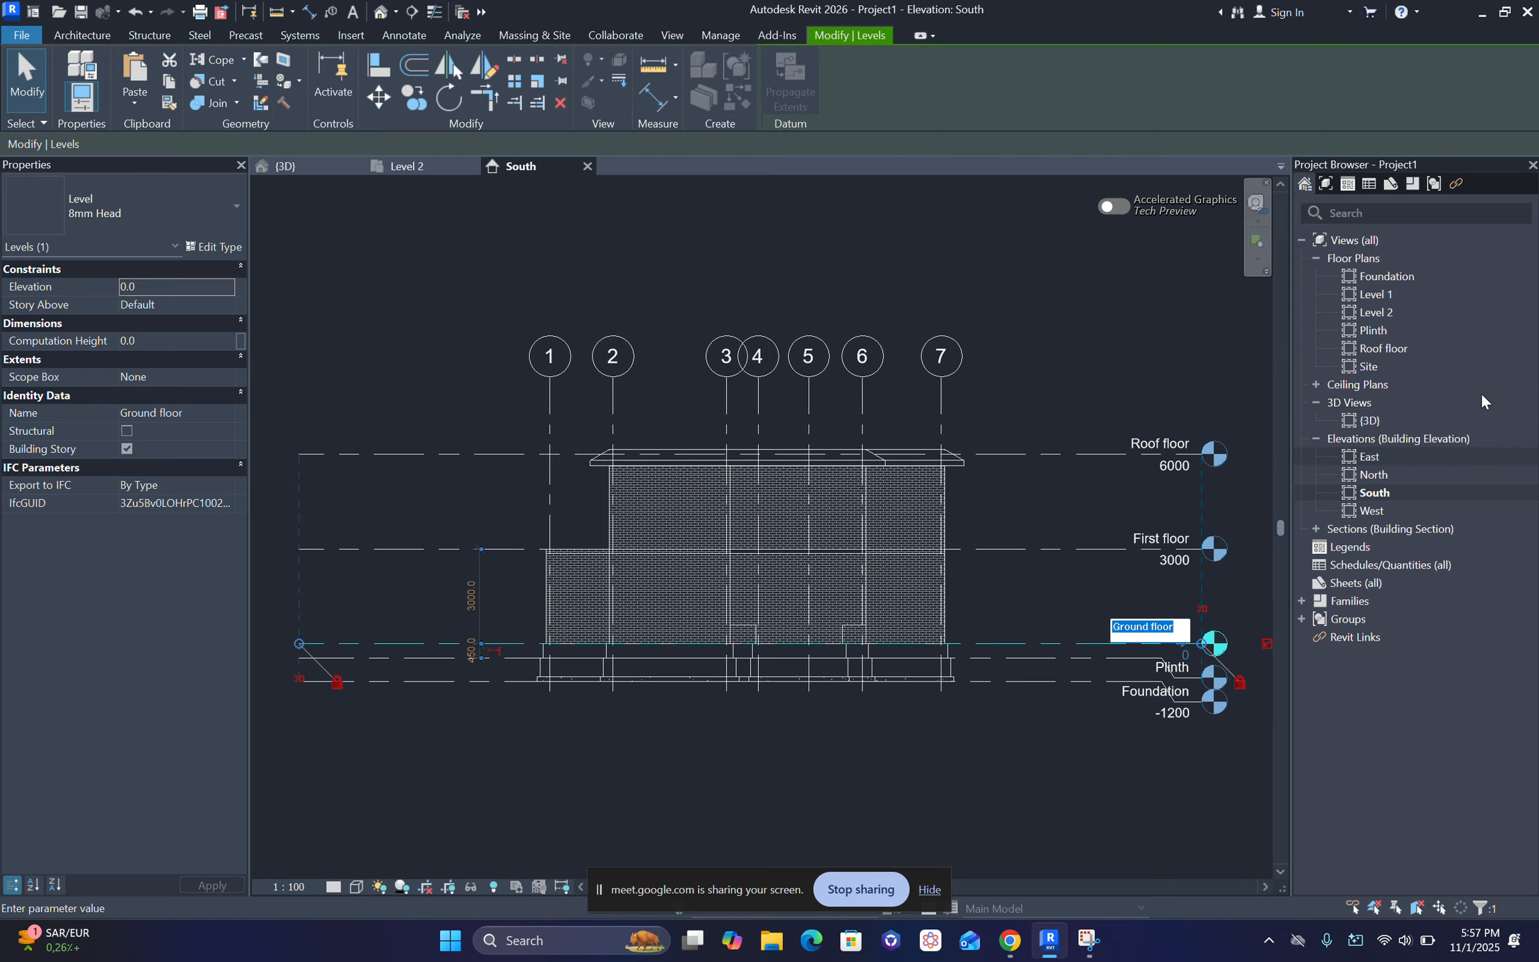
pyautogui.rightClick(1395, 292)
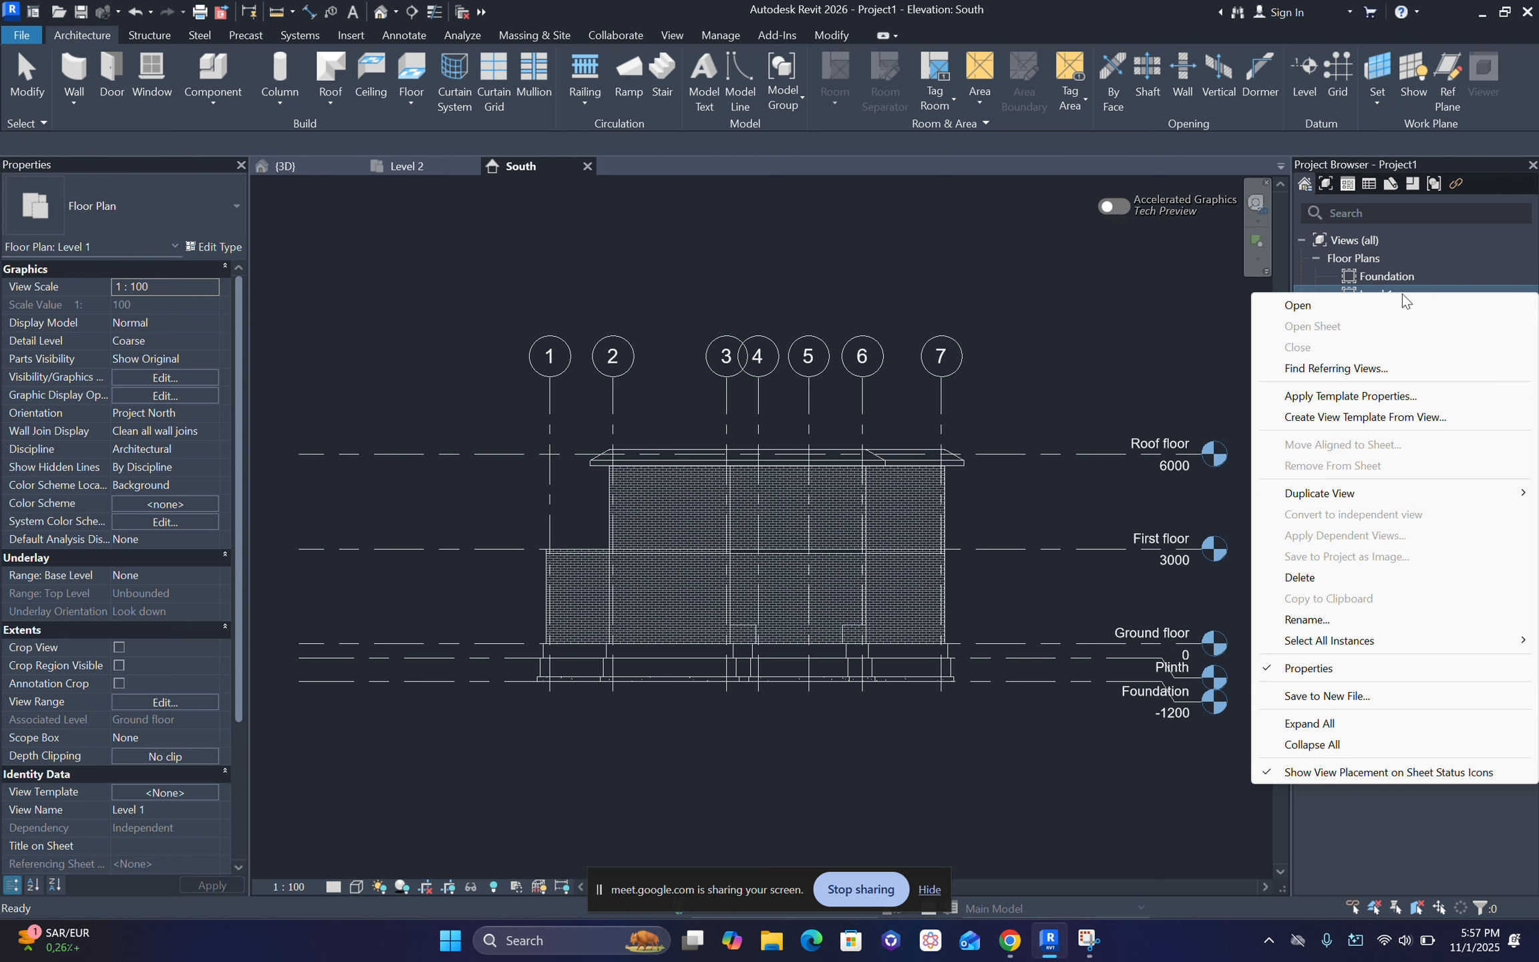
pyautogui.click(1397, 294)
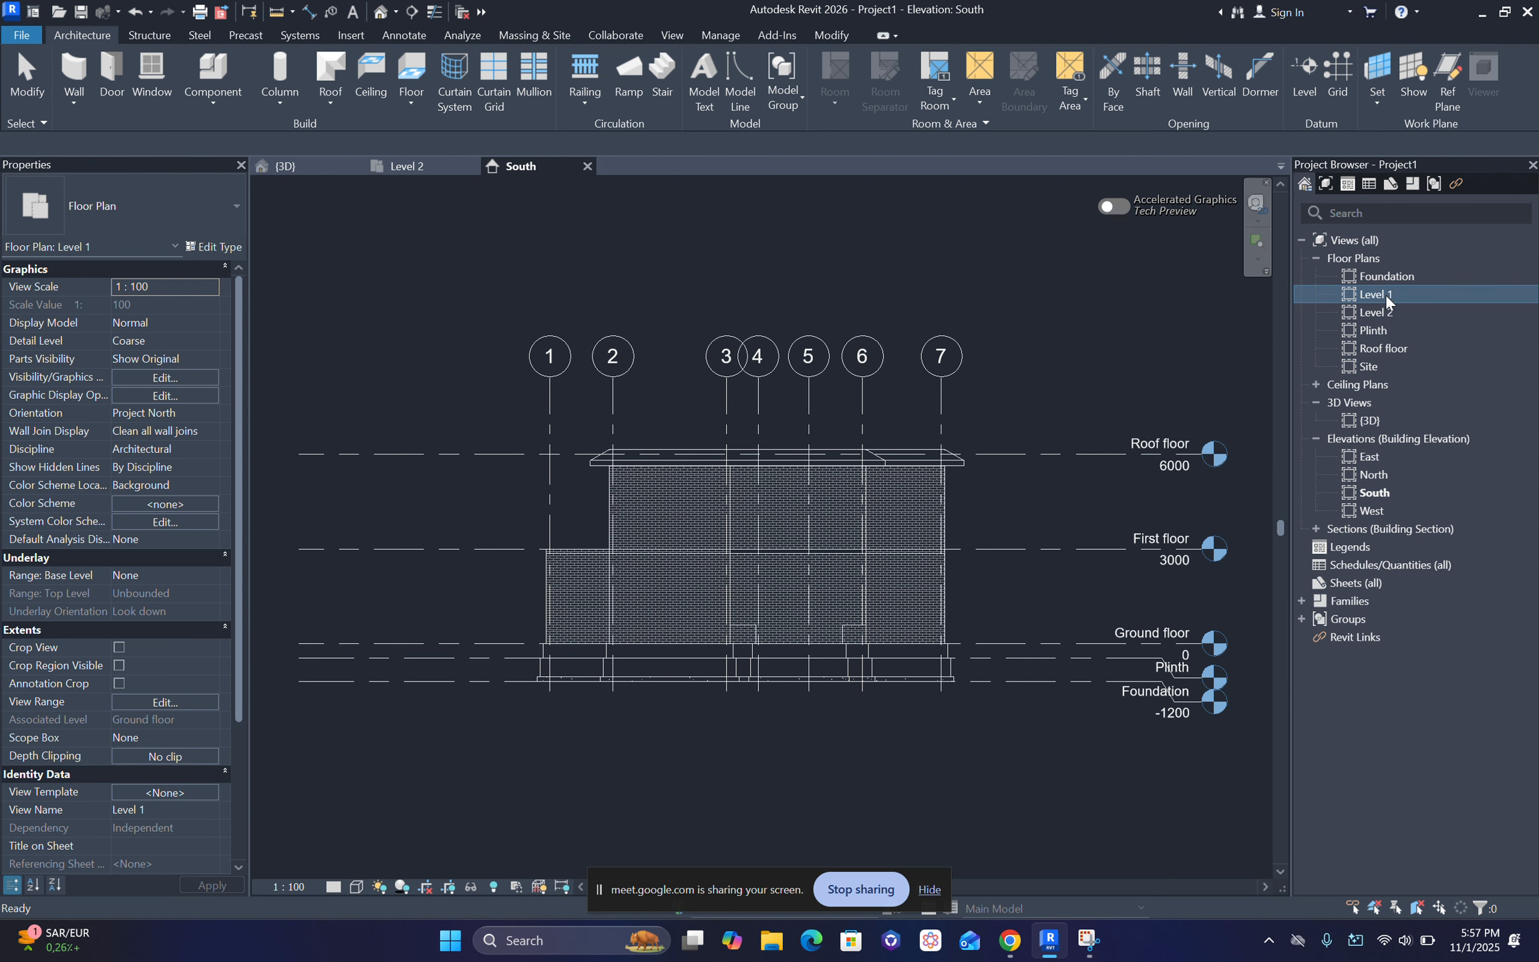
pyautogui.click(1393, 294)
pyautogui.write('Ground floor')
# Step: Rename the Level 2 floor plan as "First floor" and clear the selection
pyautogui.click(1383, 313)
pyautogui.rightClick(1384, 312)
pyautogui.click(1392, 312)
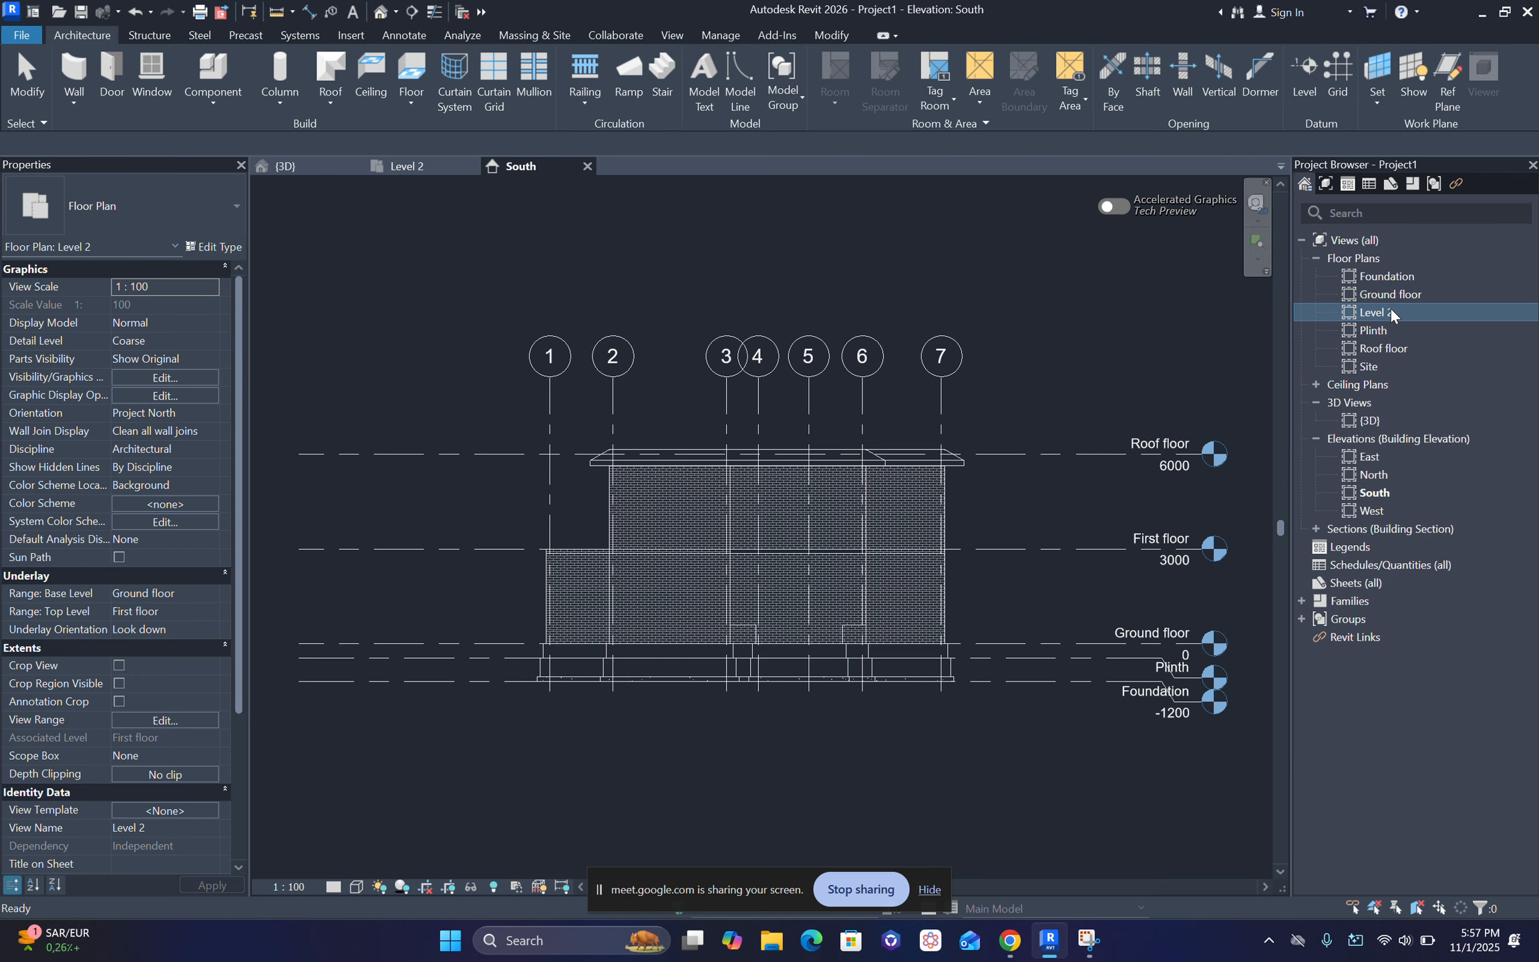
pyautogui.moveTo(1395, 312); pyautogui.dragTo(1364, 313)
pyautogui.write('First floor')
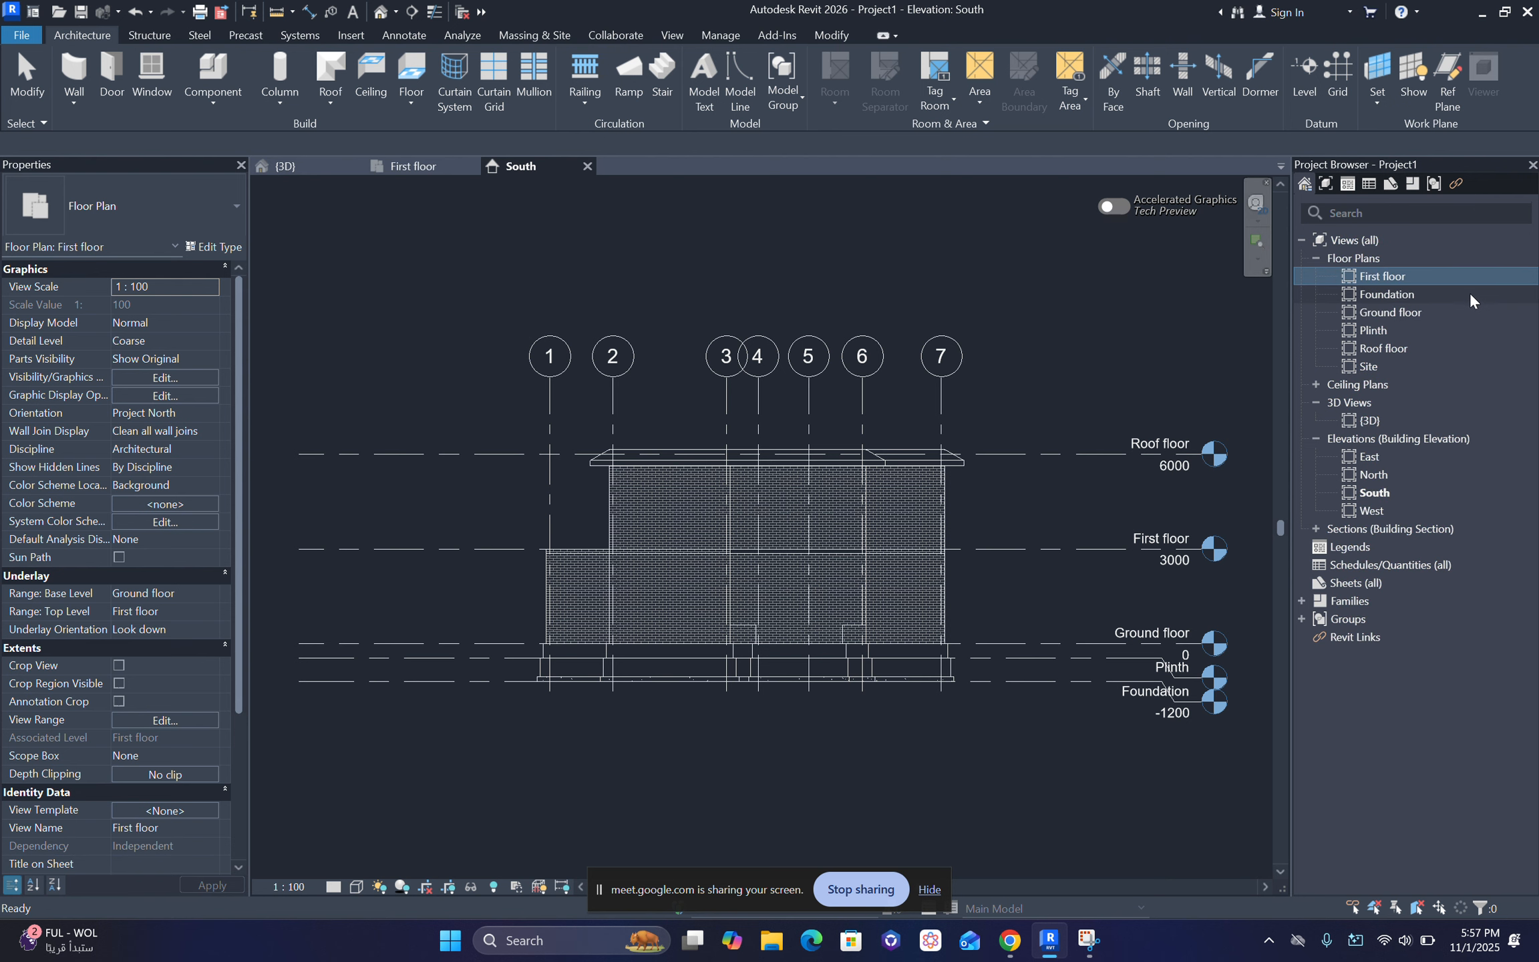
pyautogui.click(1037, 400)
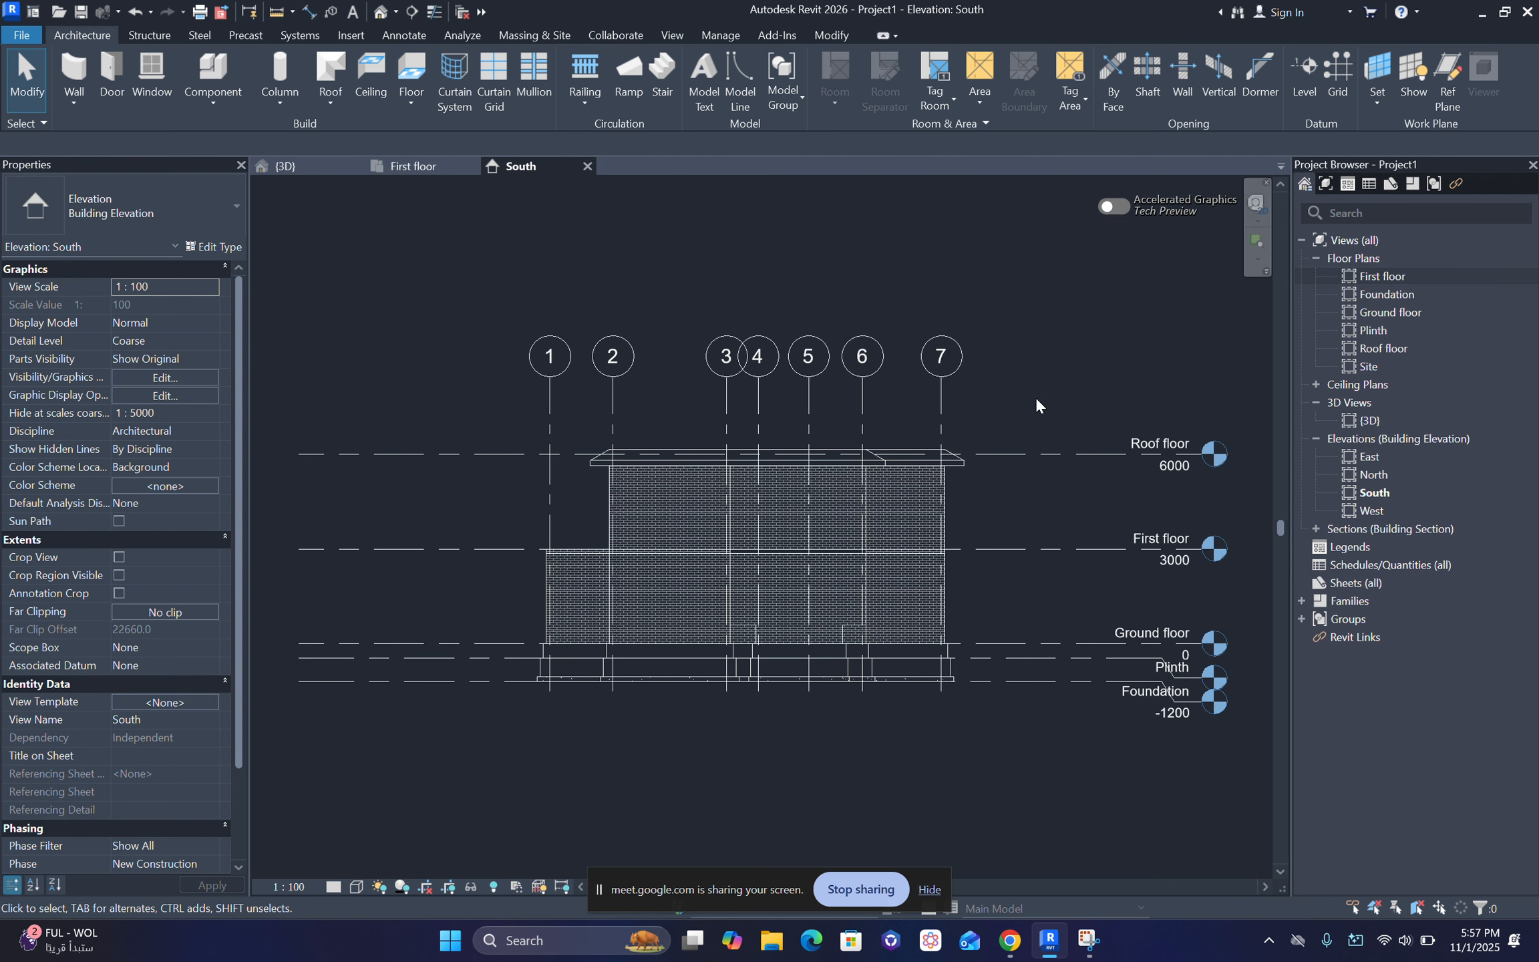
pyautogui.moveTo(888, 409)
pyautogui.mouseDown(button='middle')
pyautogui.moveTo(948, 427)
pyautogui.moveTo(921, 436)
pyautogui.moveTo(880, 433)
pyautogui.moveTo(1045, 413)
pyautogui.moveTo(1029, 411)
pyautogui.mouseUp(button='middle')
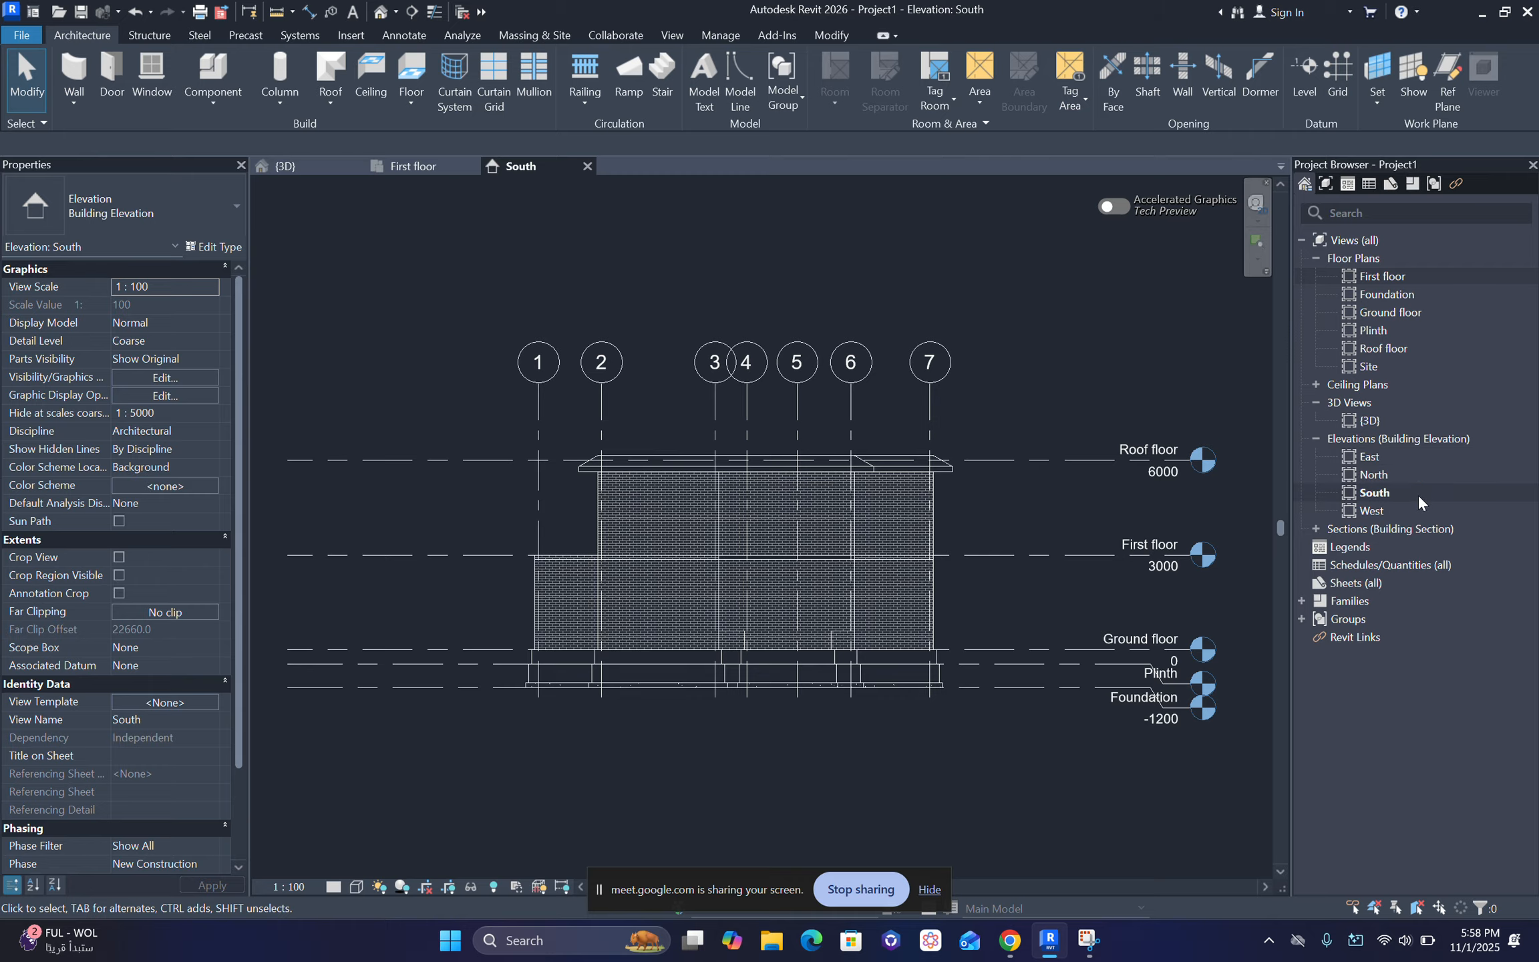
# Step: Open the 3D view and examine the house's roof, walls, projecting slab and curved entrance base
pyautogui.doubleClick(1351, 418)
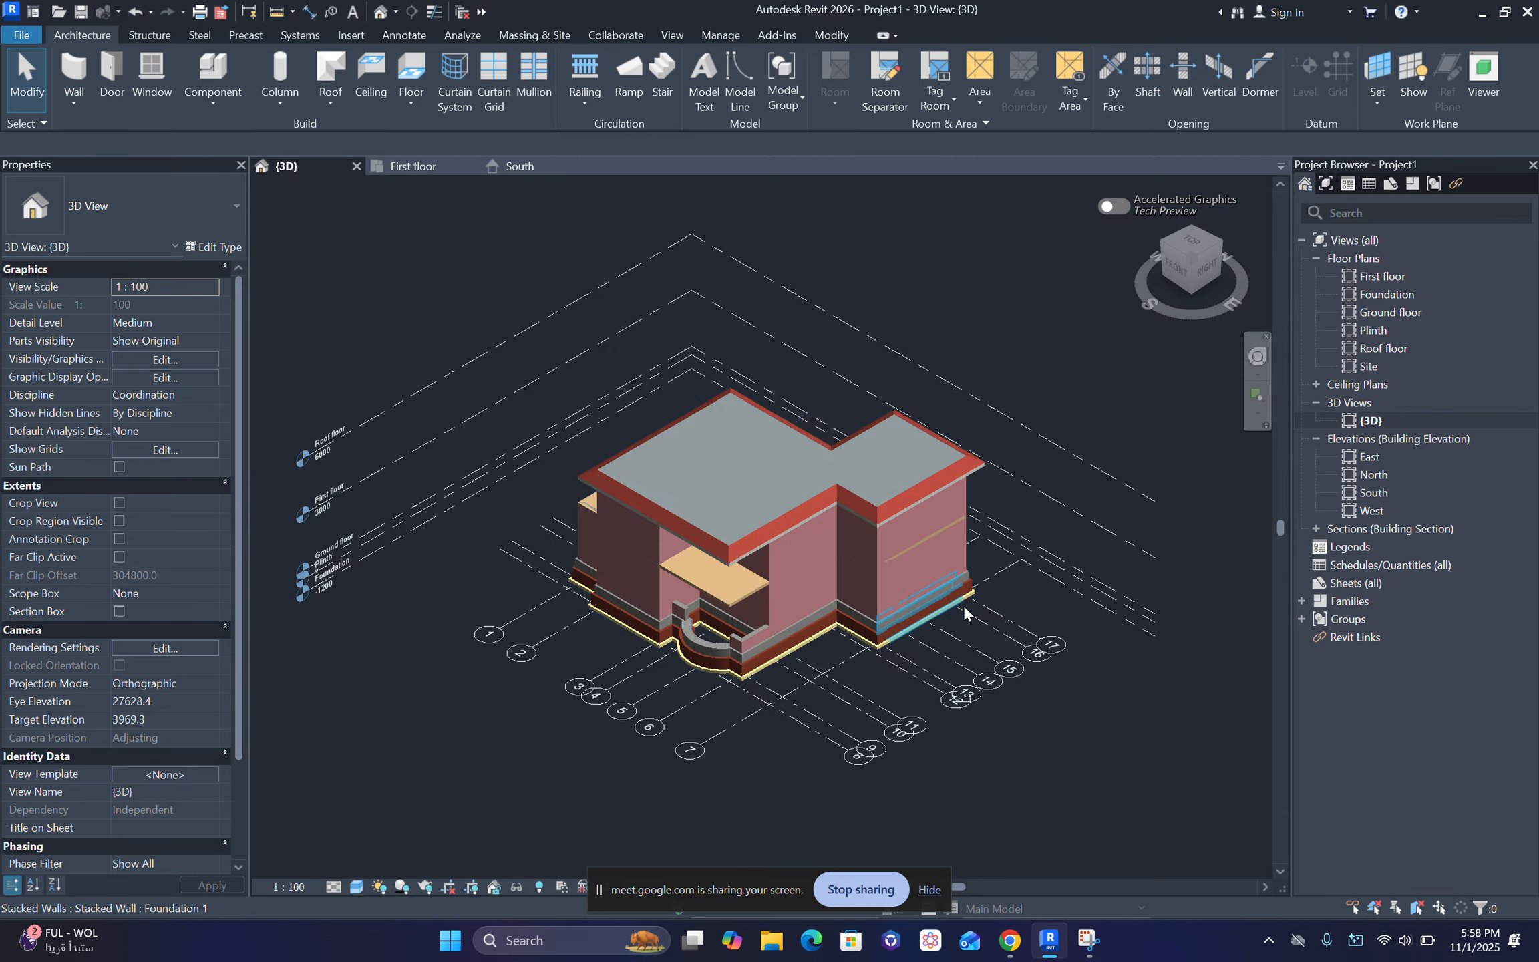
pyautogui.scroll(1, 964, 605)
pyautogui.moveTo(1158, 659); pyautogui.dragTo(1133, 636, button='middle')
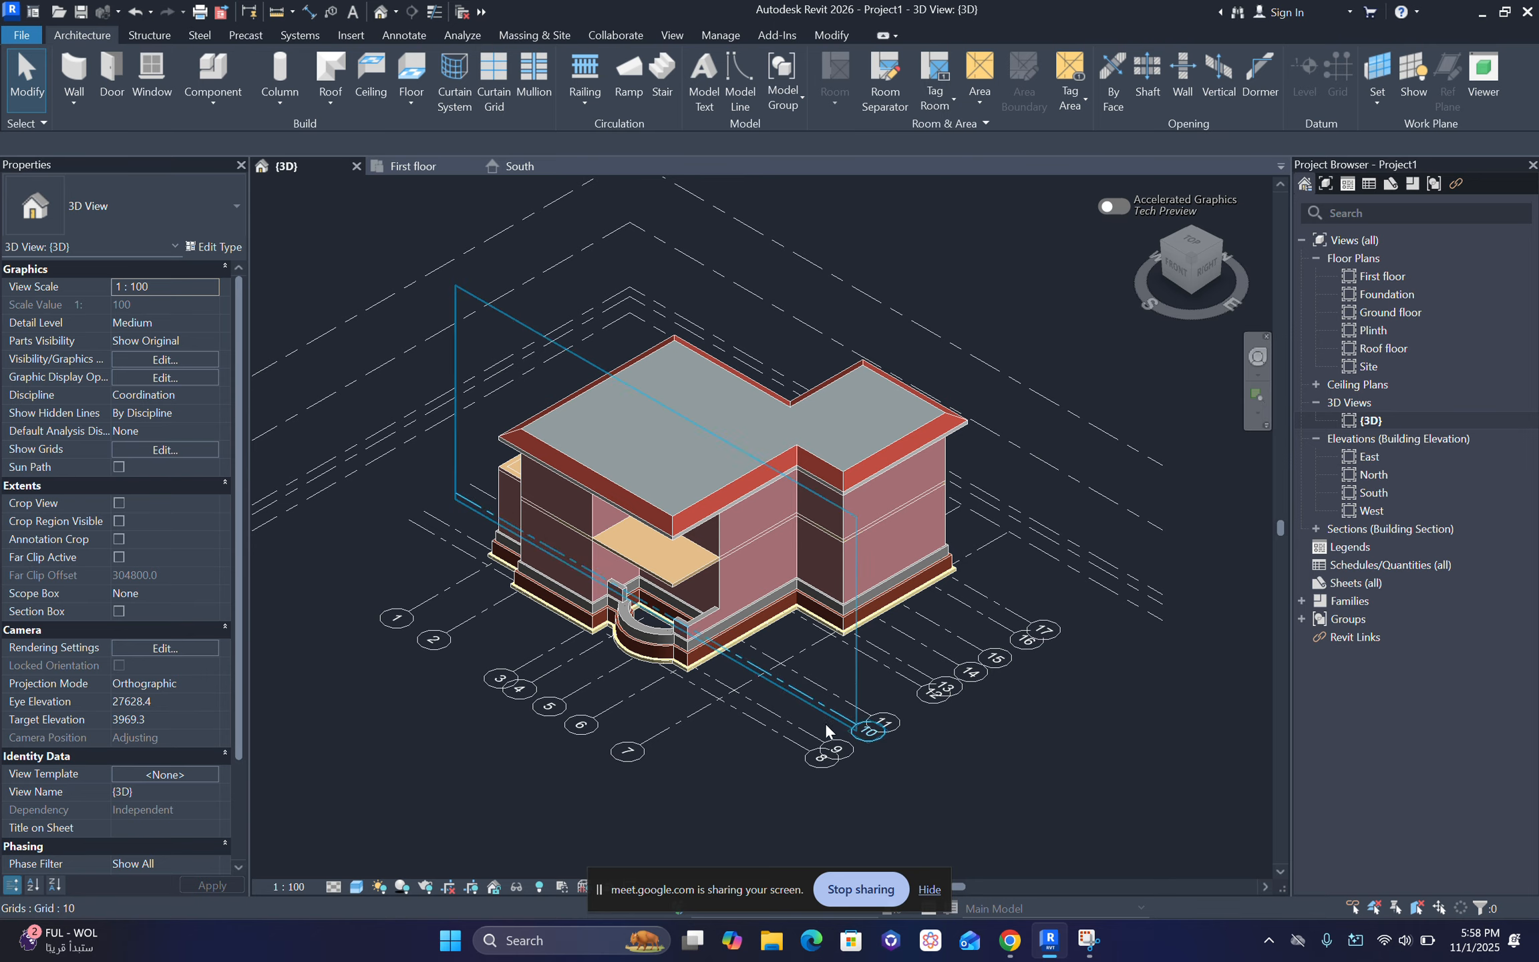
pyautogui.moveTo(745, 761)
pyautogui.keyDown('shift'); pyautogui.mouseDown(button='middle')
pyautogui.moveTo(737, 553)
pyautogui.moveTo(748, 747)
pyautogui.mouseUp(button='middle'); pyautogui.keyUp('shift')
pyautogui.scroll(4, 722, 611)
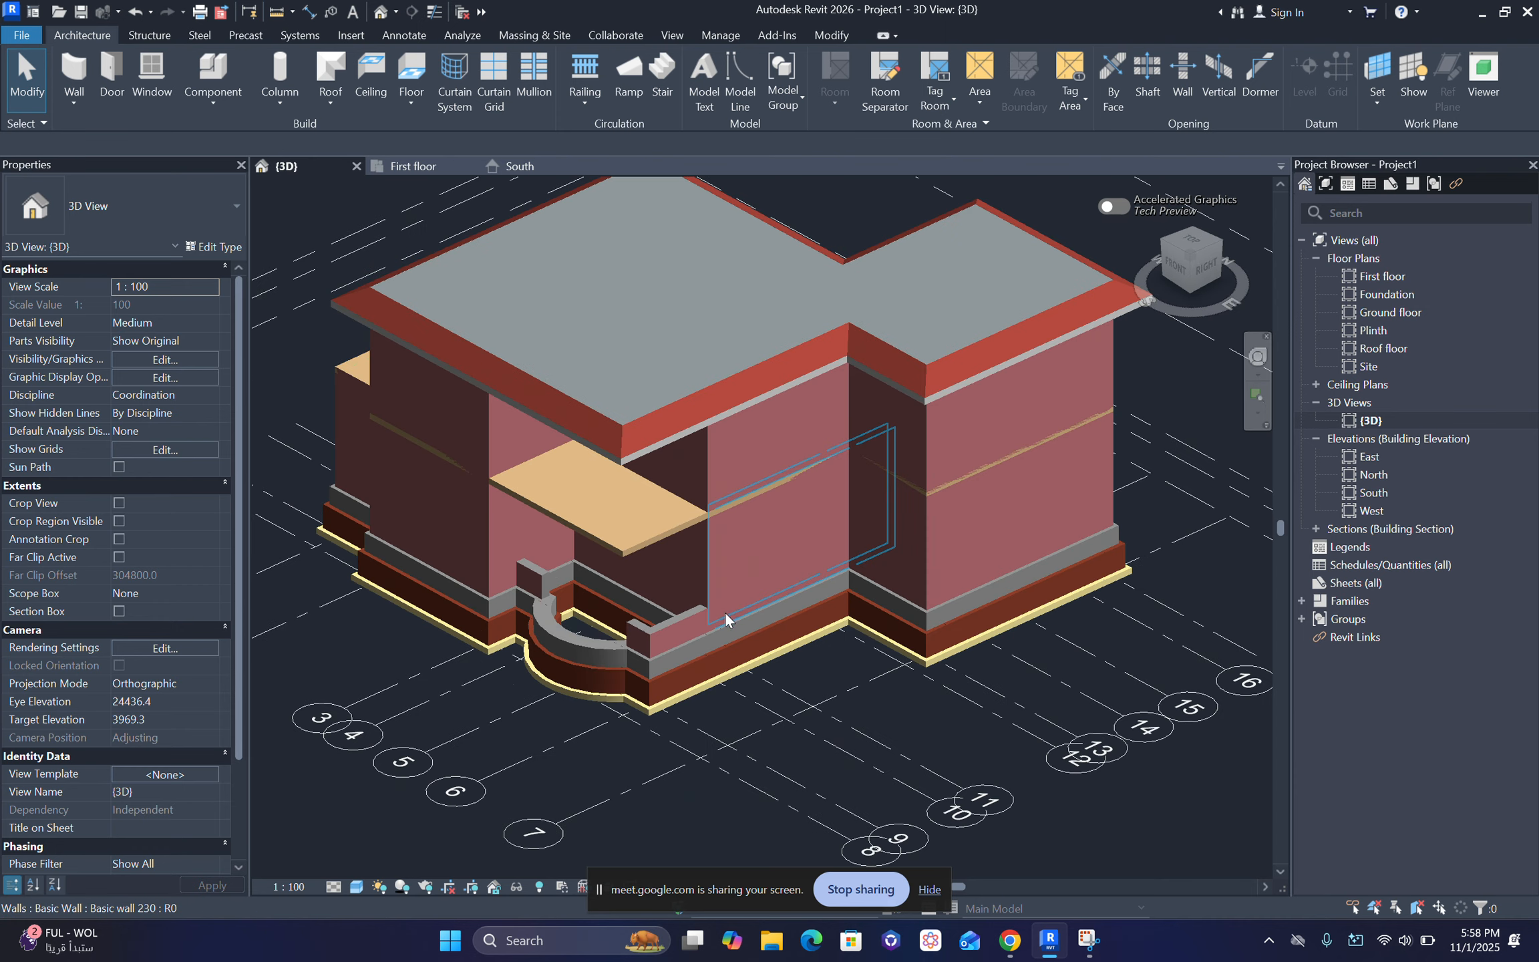
pyautogui.scroll(-3, 664, 610)
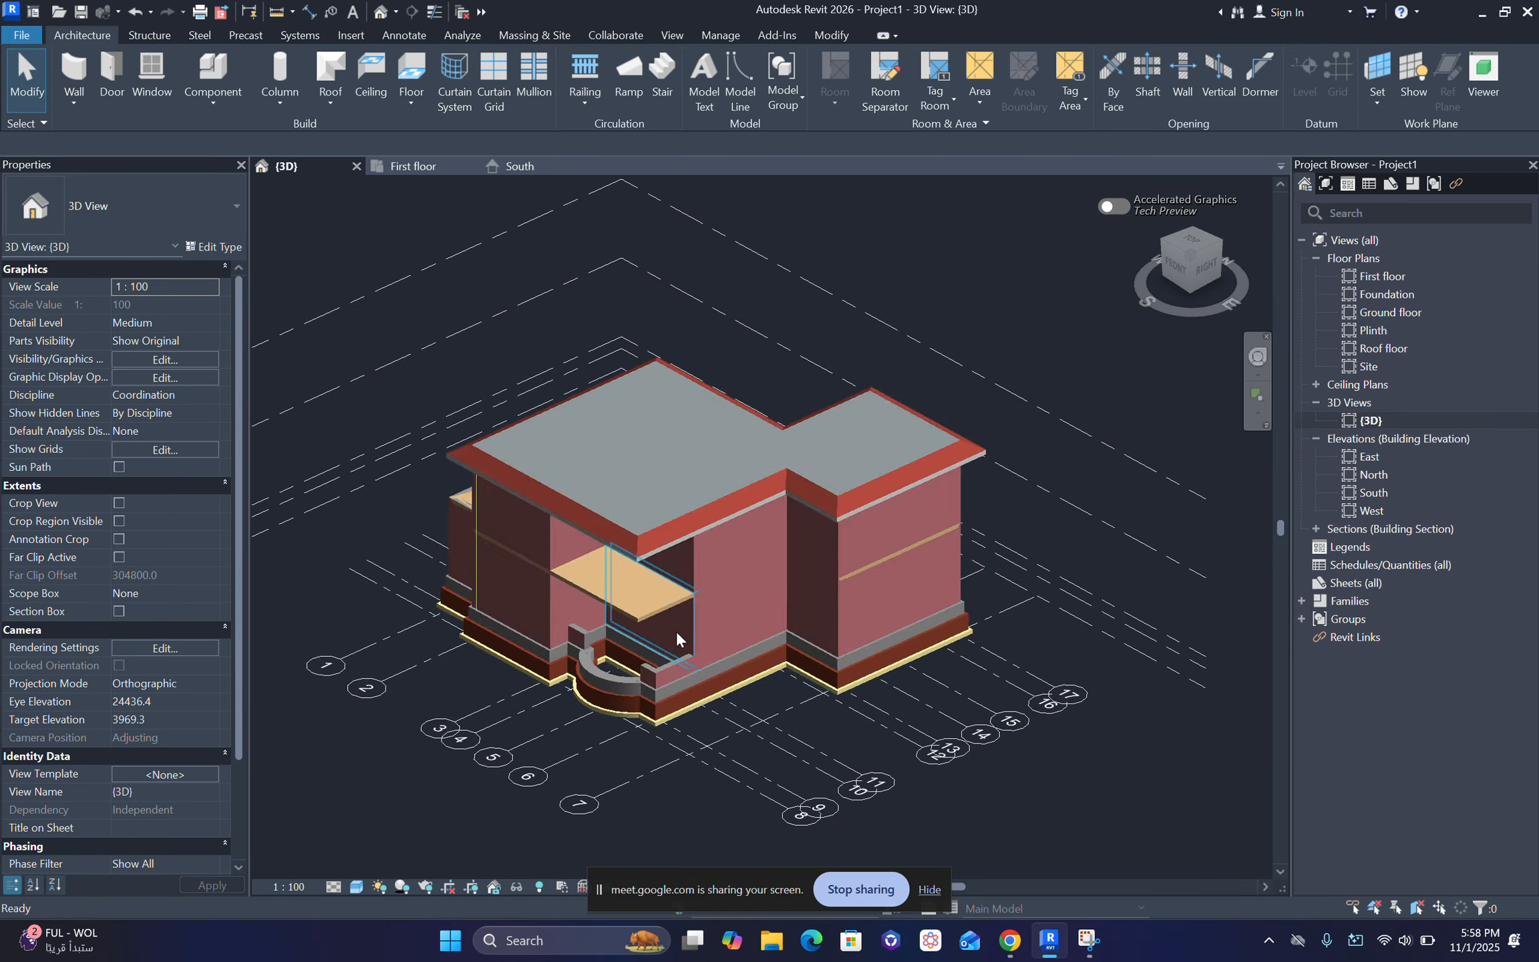
pyautogui.moveTo(1002, 348); pyautogui.dragTo(996, 310, button='middle')
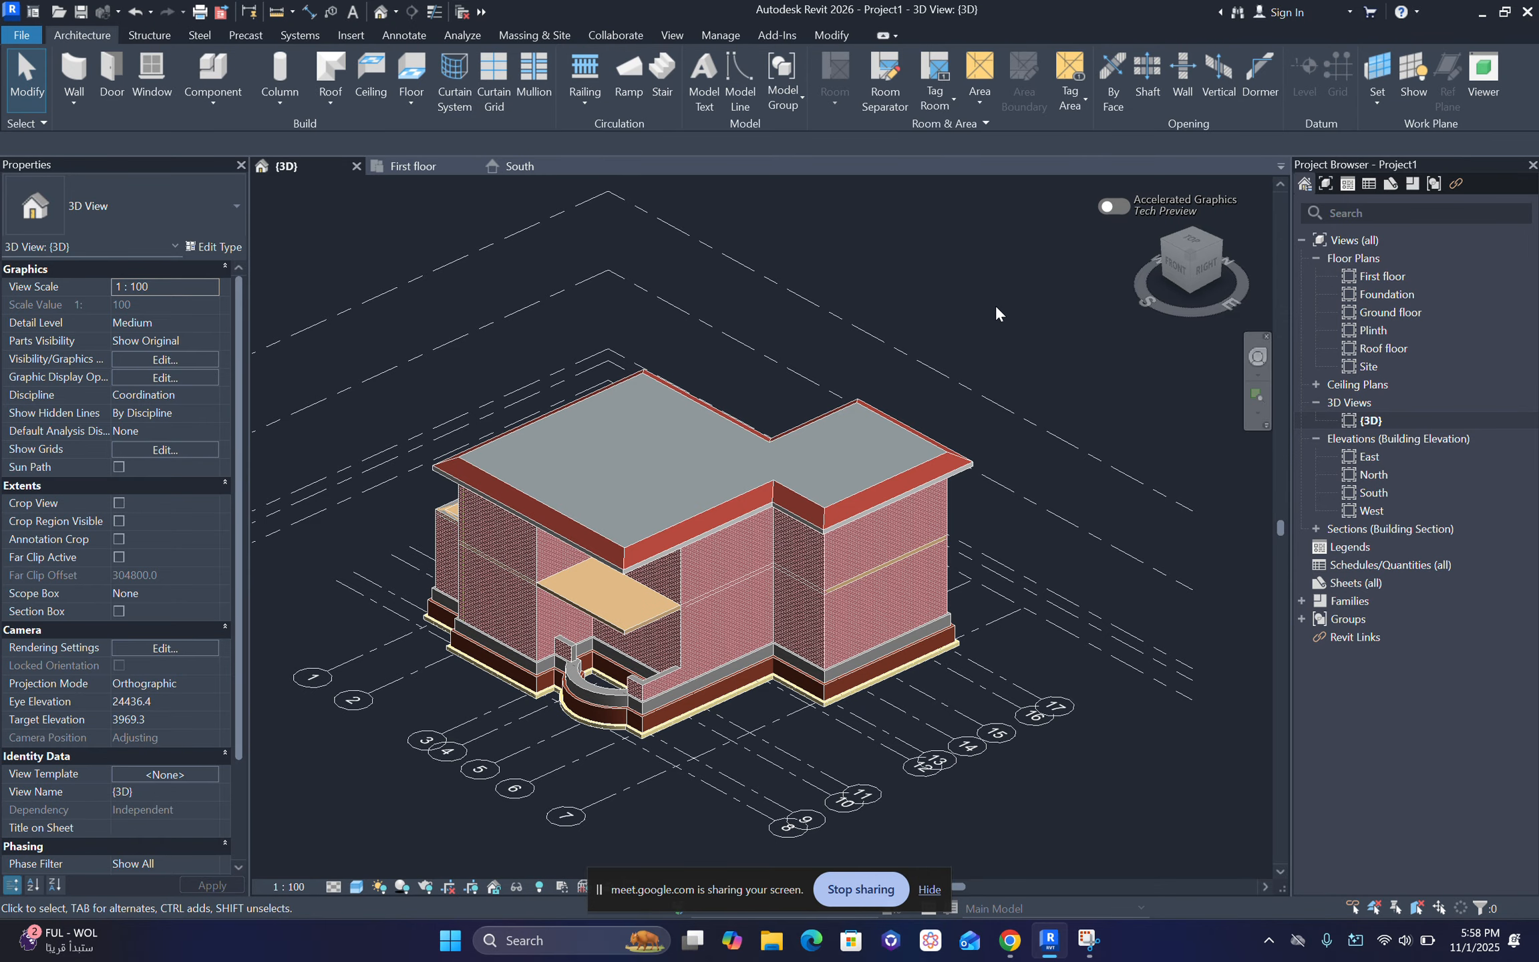
# Step: Play the desktop video Recording 2025-clas2 from about 15:40 to check the ground floor modelling, and close the player
pyautogui.click(1485, 12)
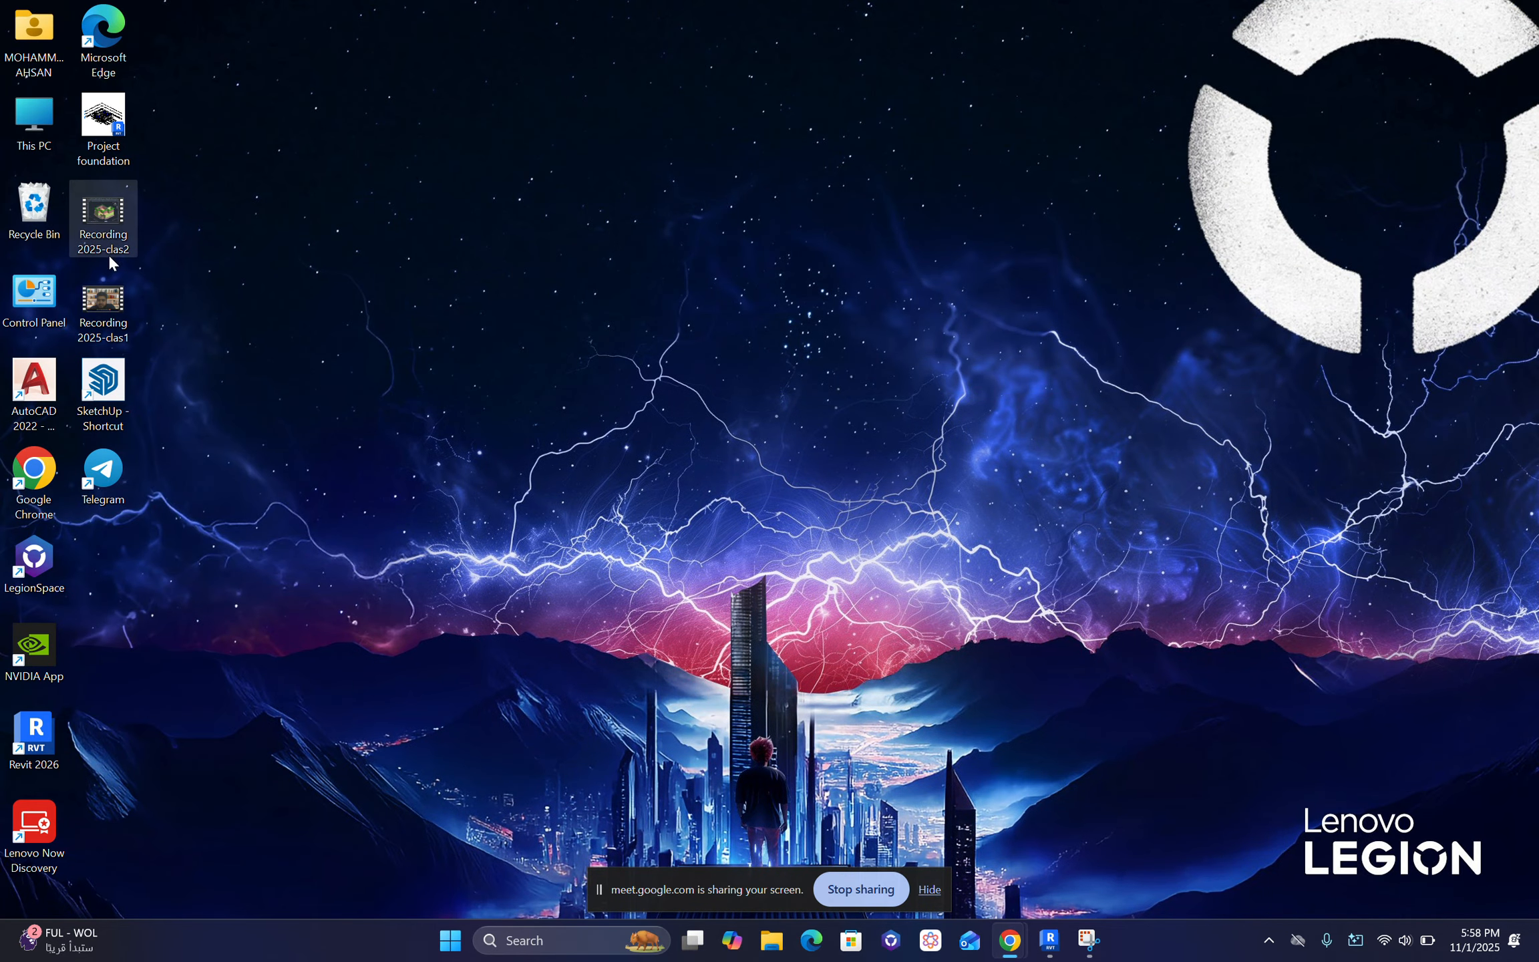
pyautogui.doubleClick(104, 217)
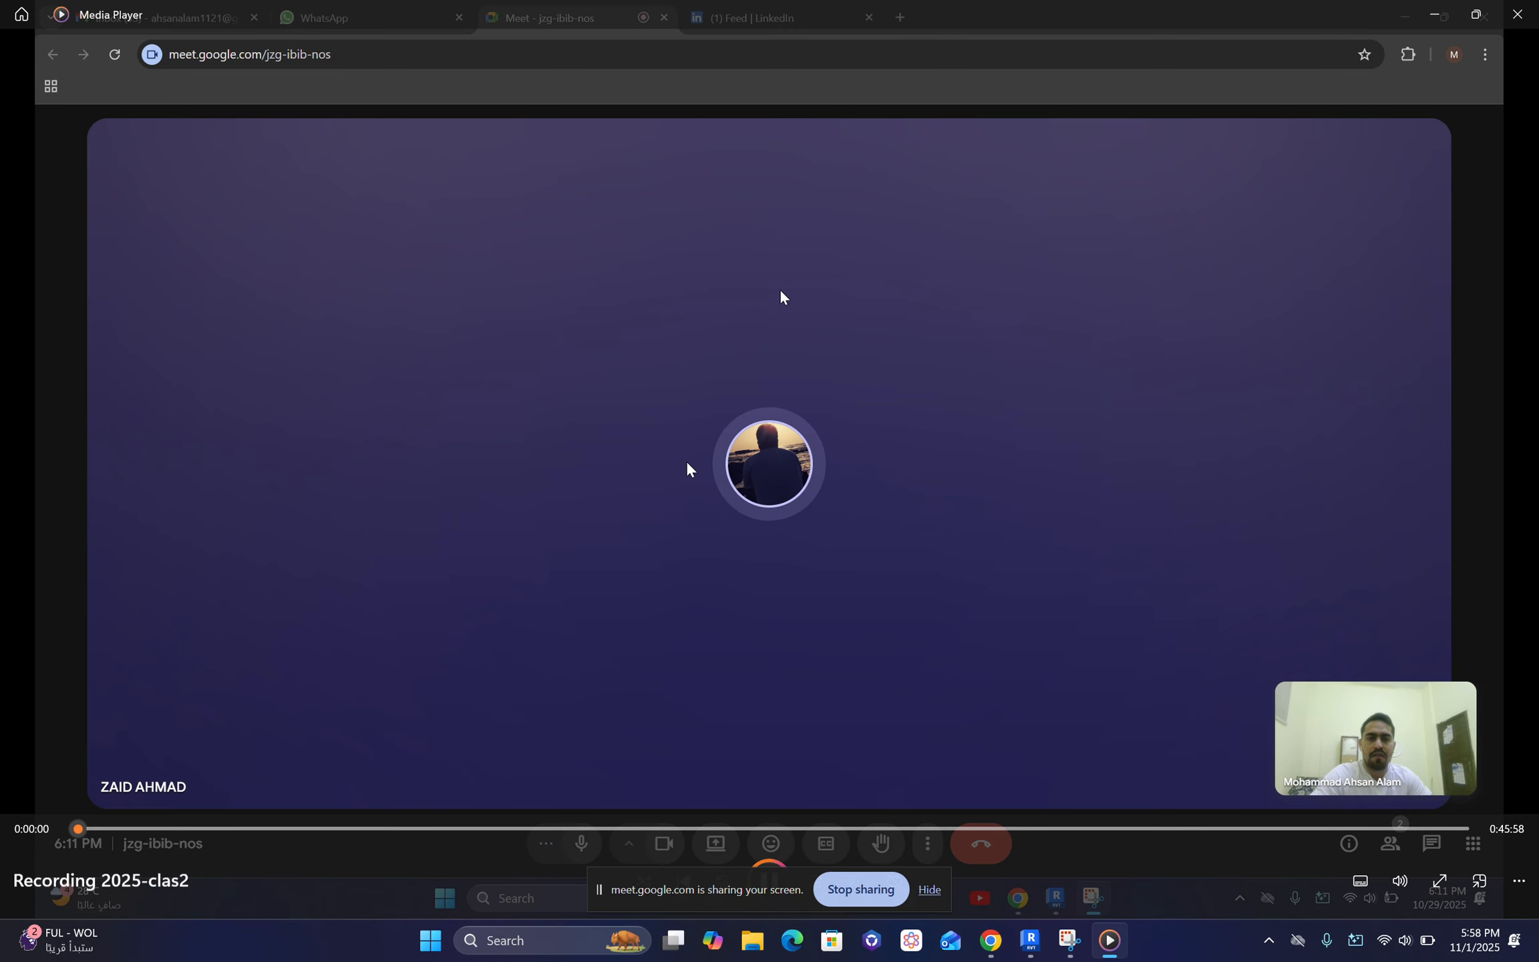
pyautogui.click(619, 829)
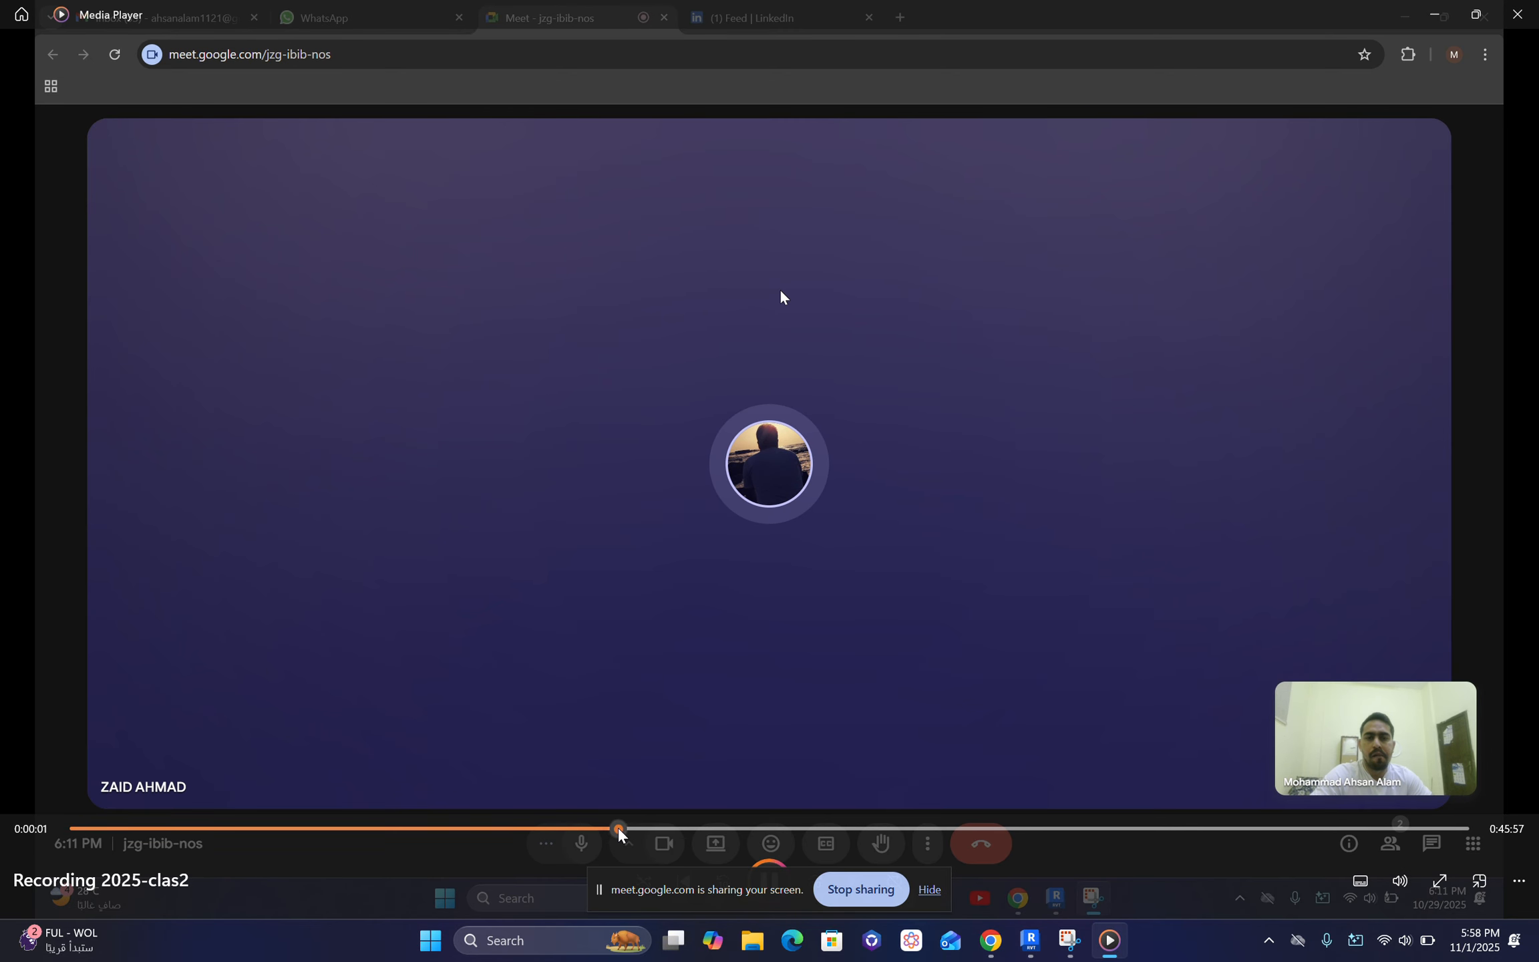
pyautogui.click(565, 829)
pyautogui.click(549, 829)
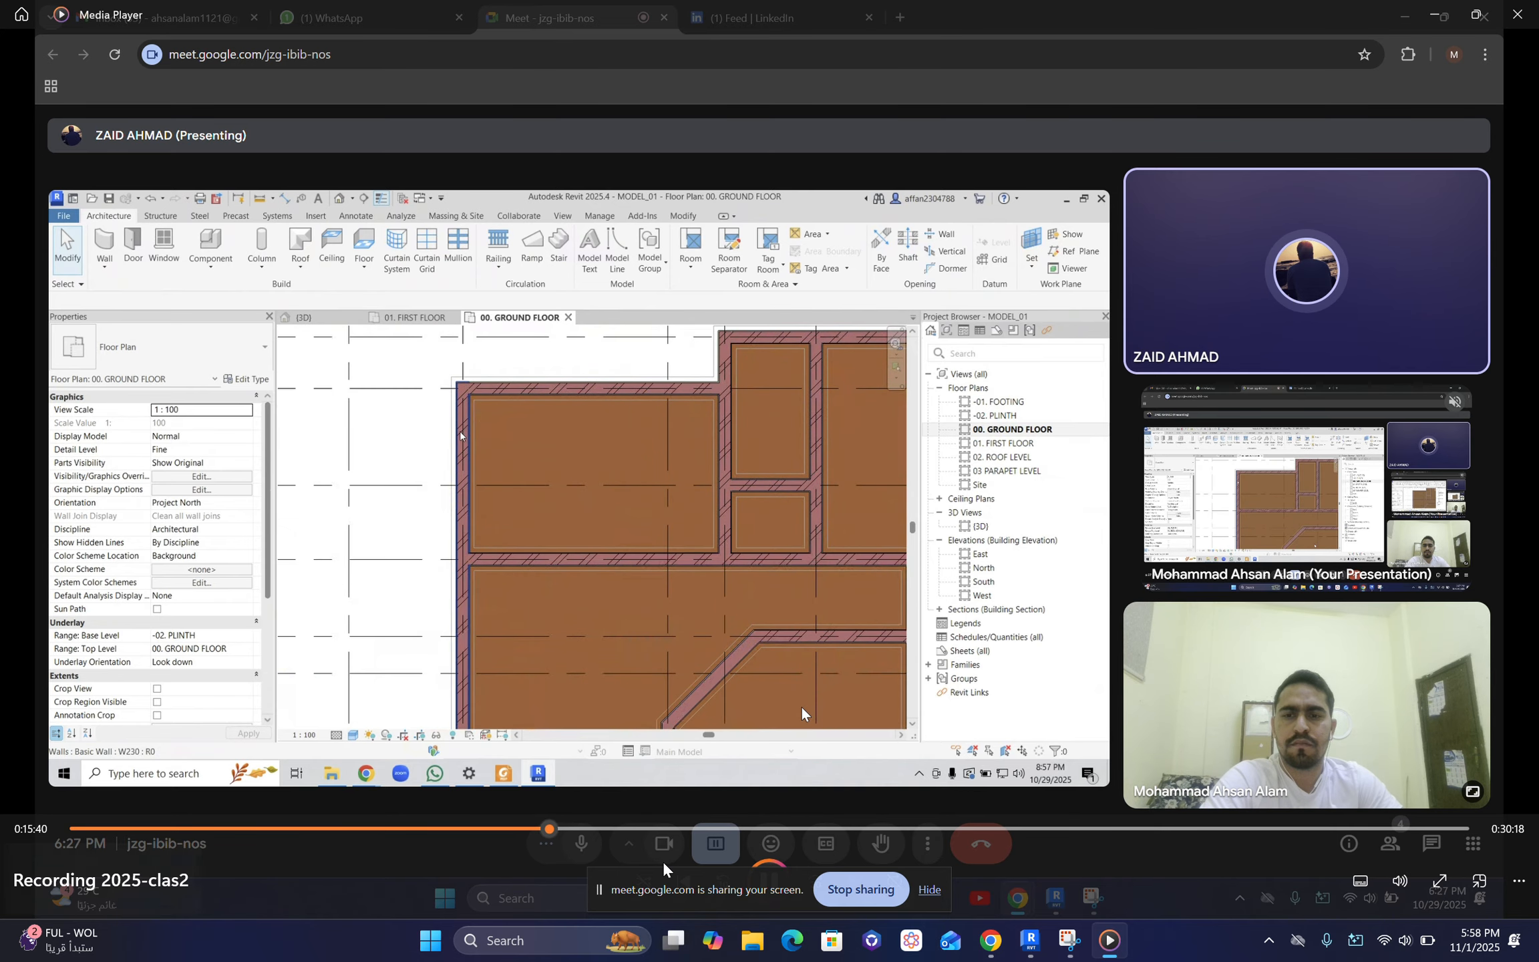
pyautogui.click(1517, 14)
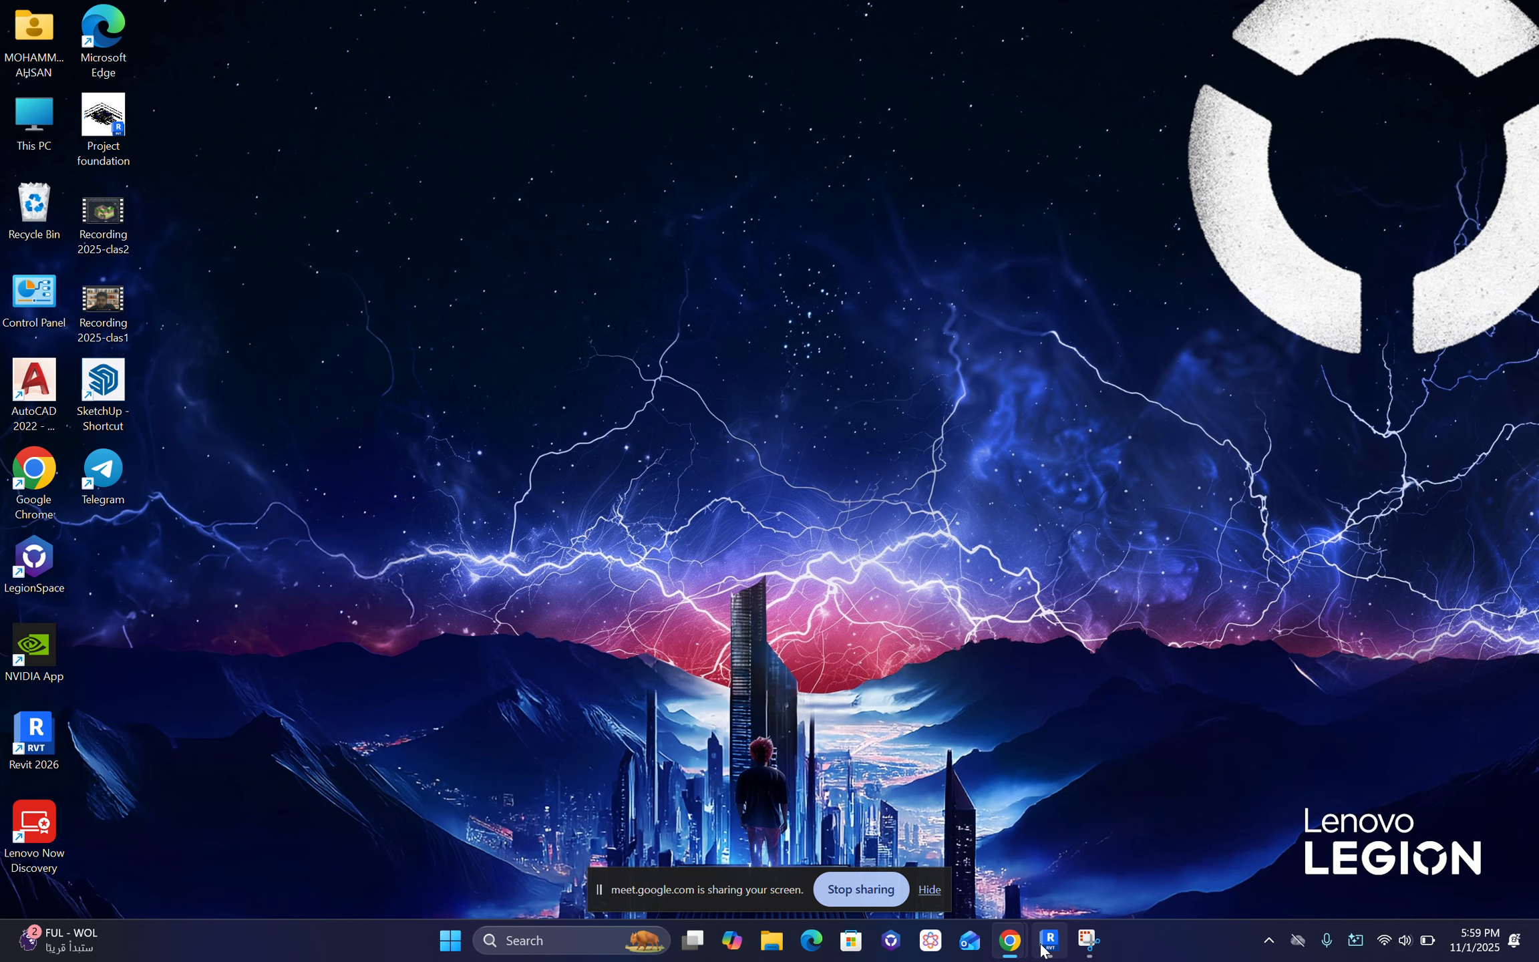
# Step: Switch back to Revit and look over the brick-walled house in the 3D view
pyautogui.click(1045, 947)
pyautogui.keyDown('shift'); pyautogui.moveTo(632, 720); pyautogui.dragTo(841, 709, button='middle'); pyautogui.keyUp('shift')
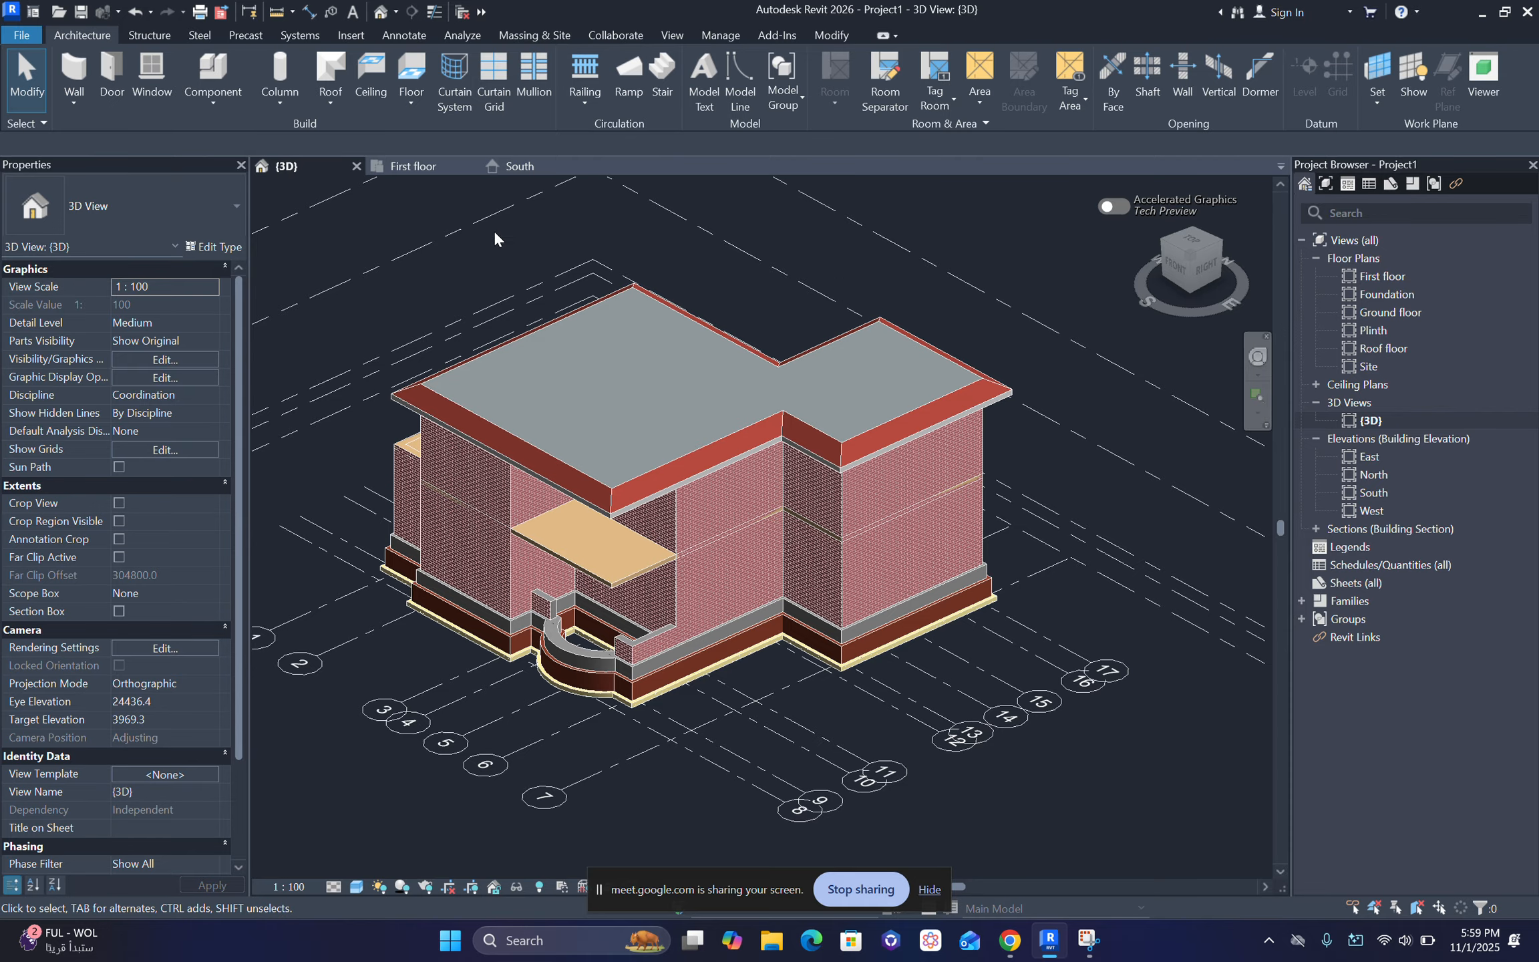
pyautogui.moveTo(783, 315); pyautogui.dragTo(803, 329, button='middle')
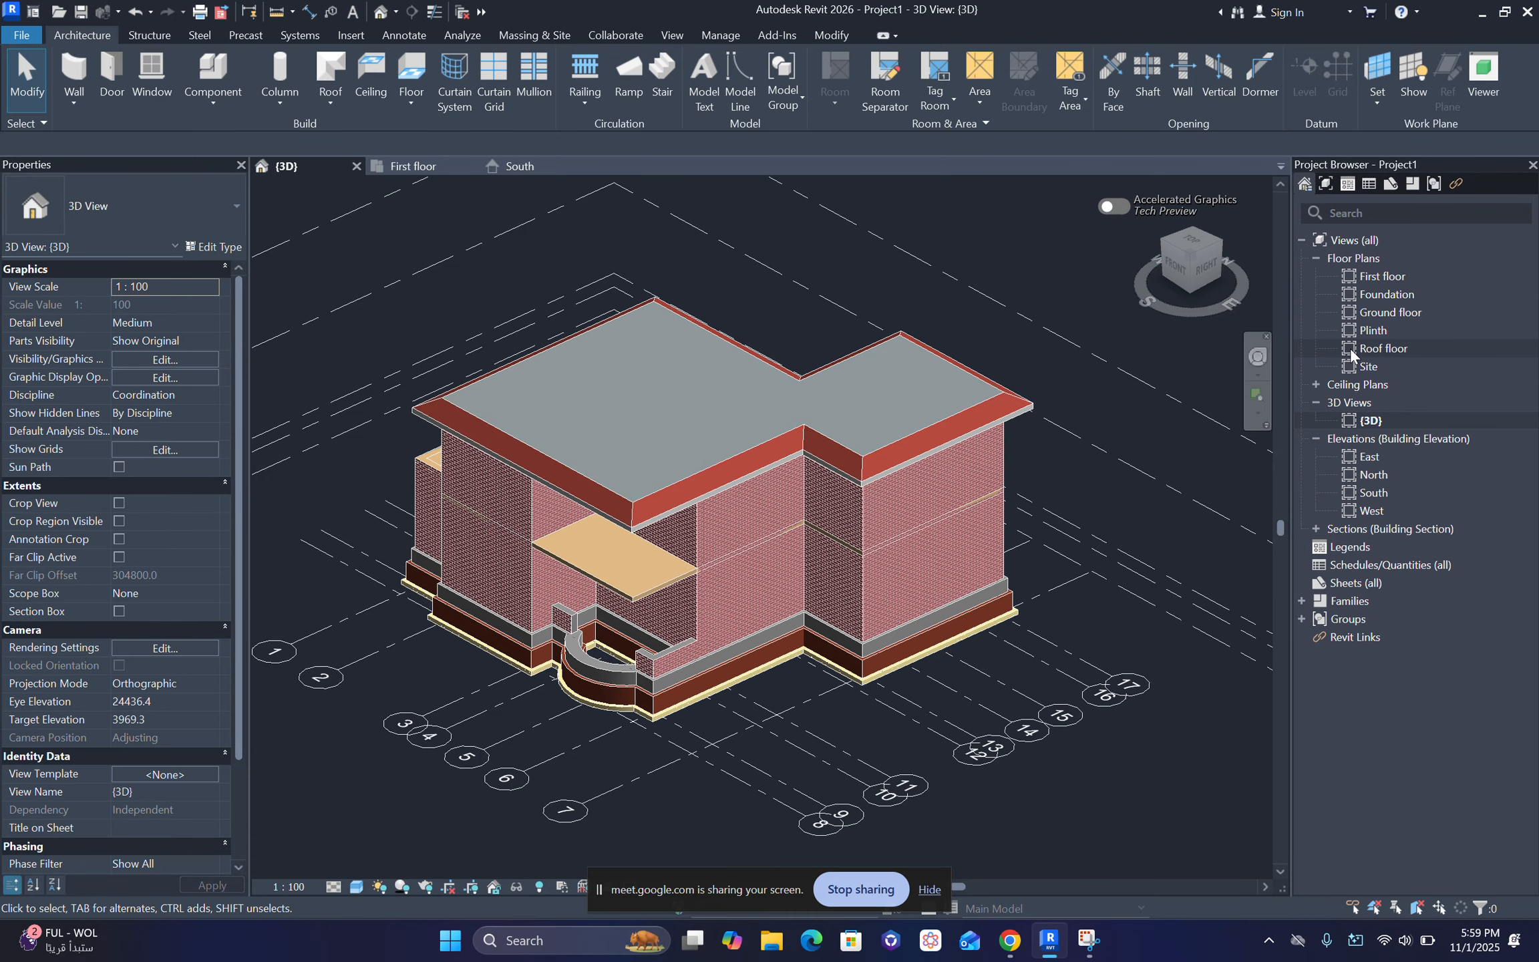
# Step: Open the Ground floor plan, select all its walls and grids together, and clear the selection
pyautogui.doubleClick(1349, 310)
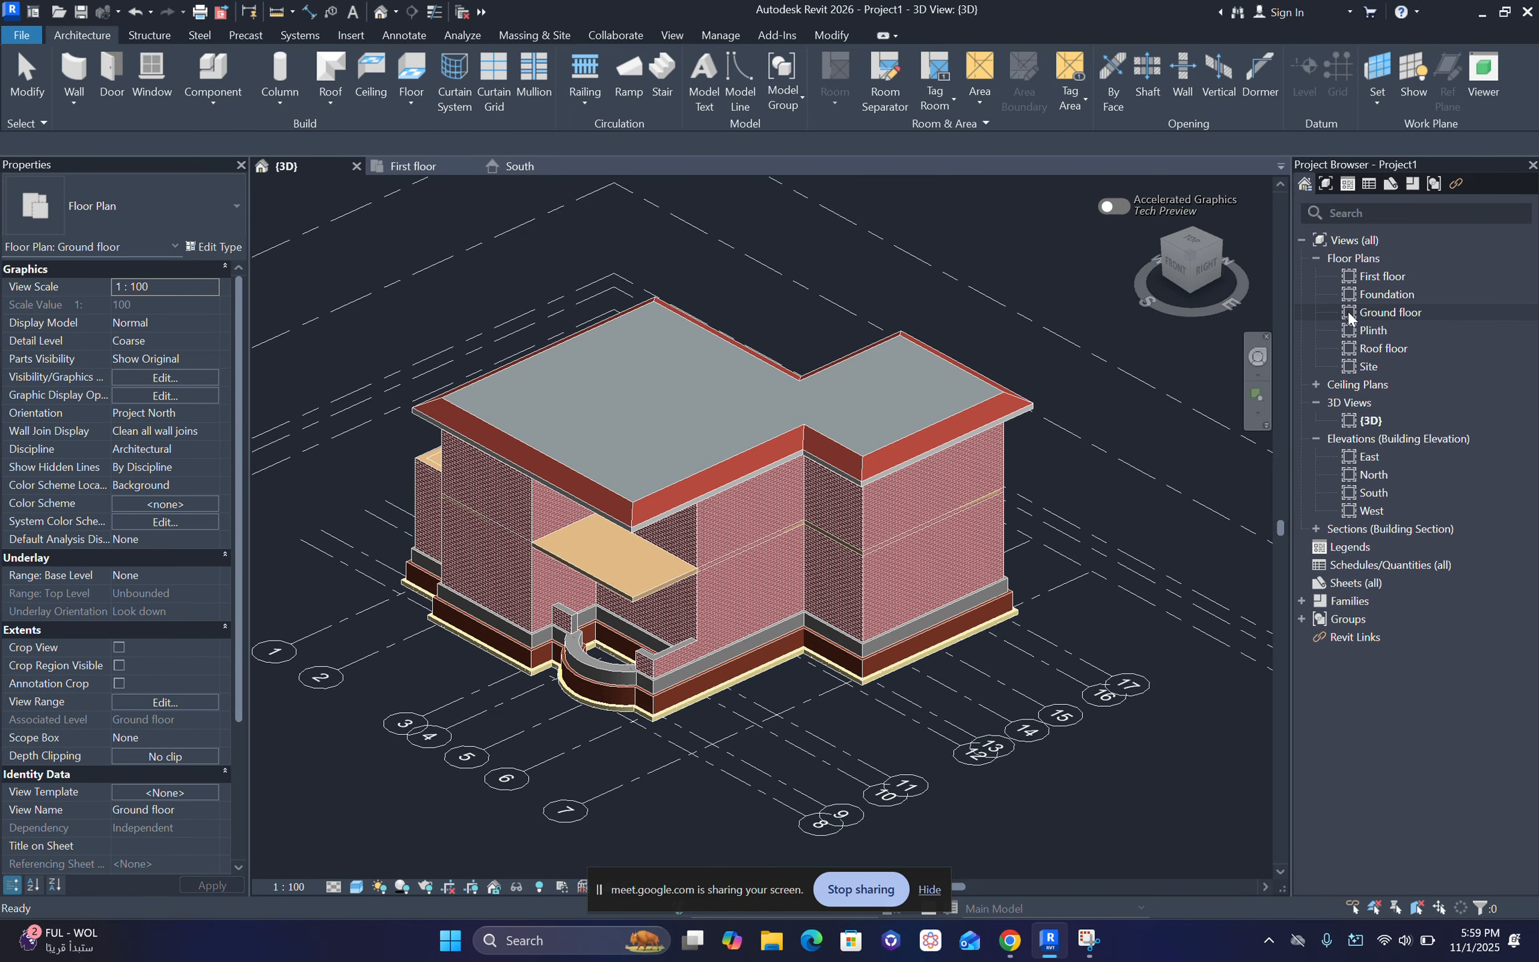
pyautogui.scroll(3, 731, 486)
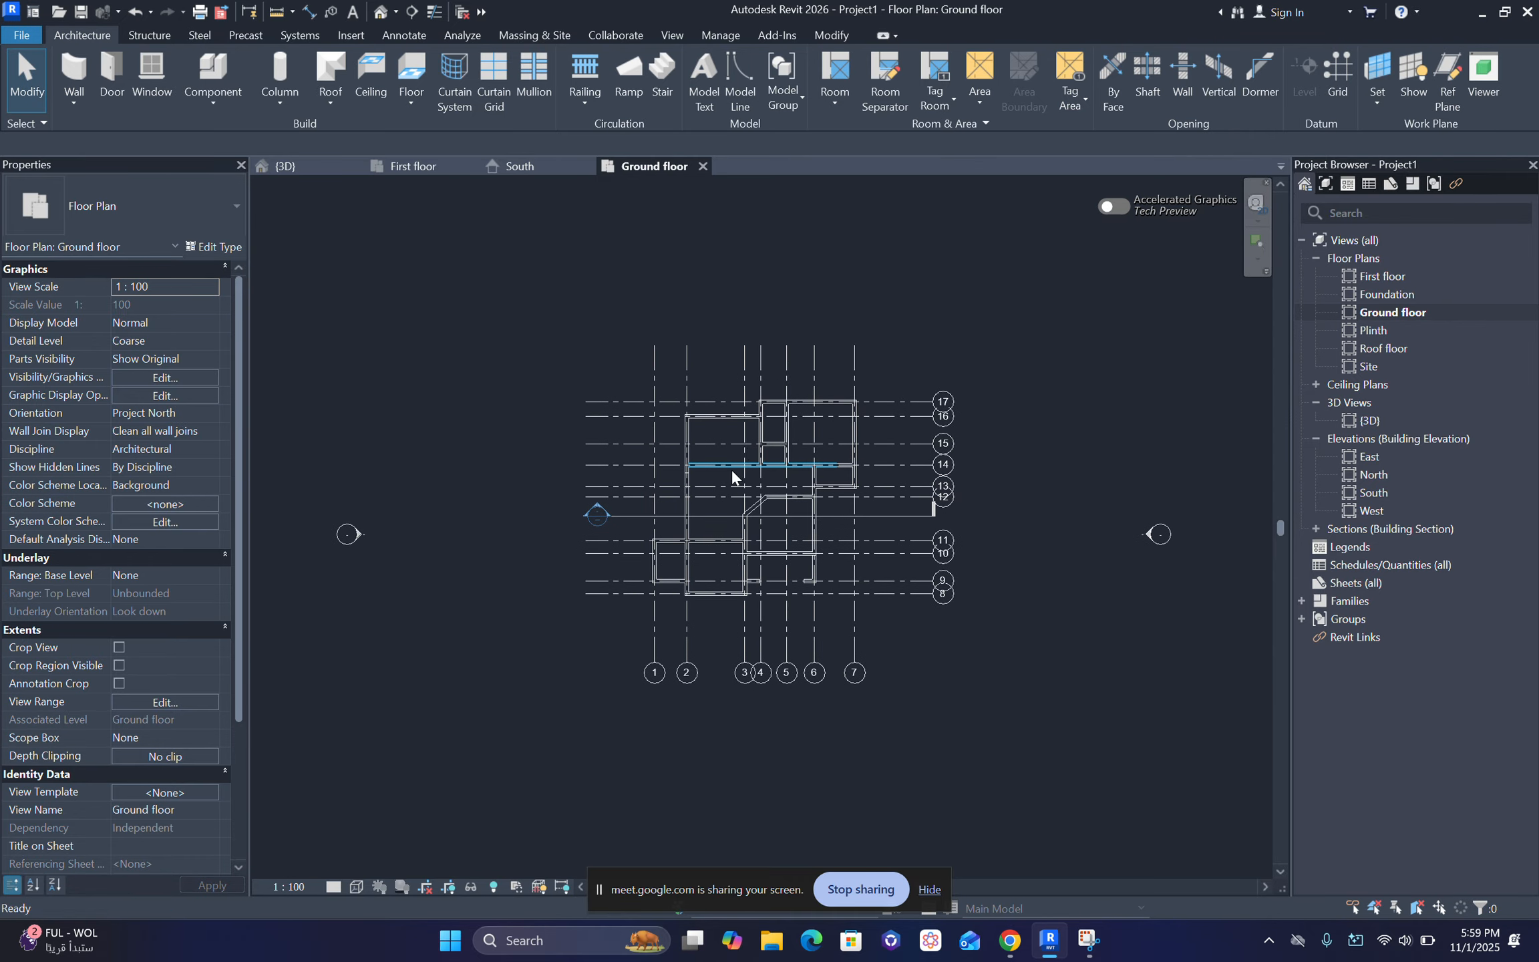
pyautogui.moveTo(757, 428); pyautogui.dragTo(737, 431, button='middle')
pyautogui.moveTo(426, 275); pyautogui.dragTo(1086, 787)
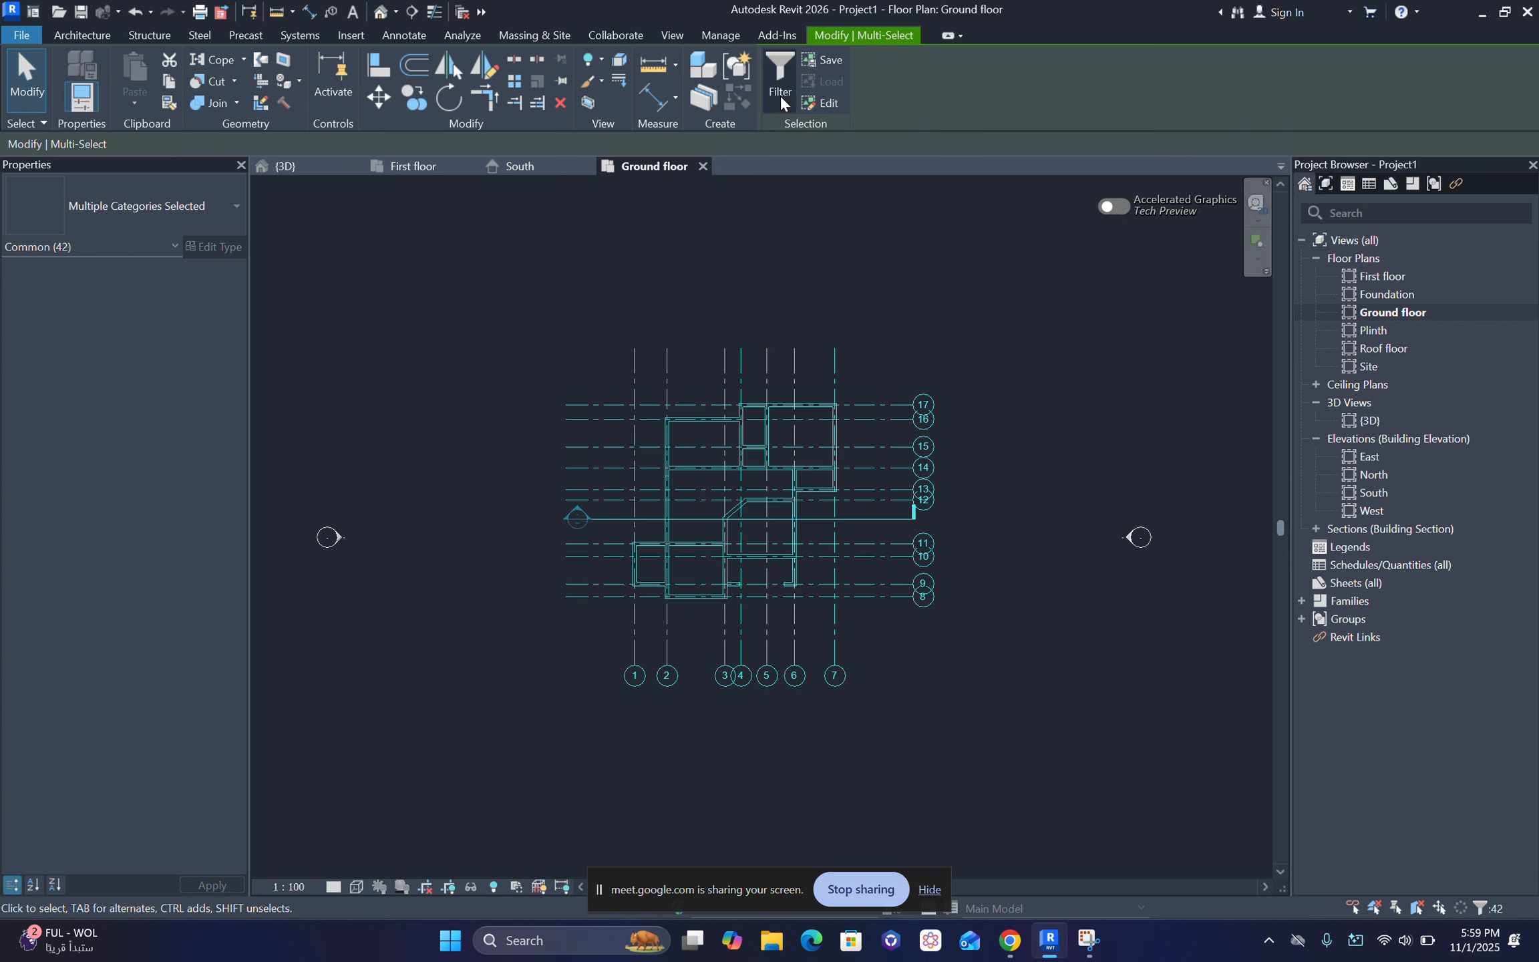
pyautogui.click(673, 301)
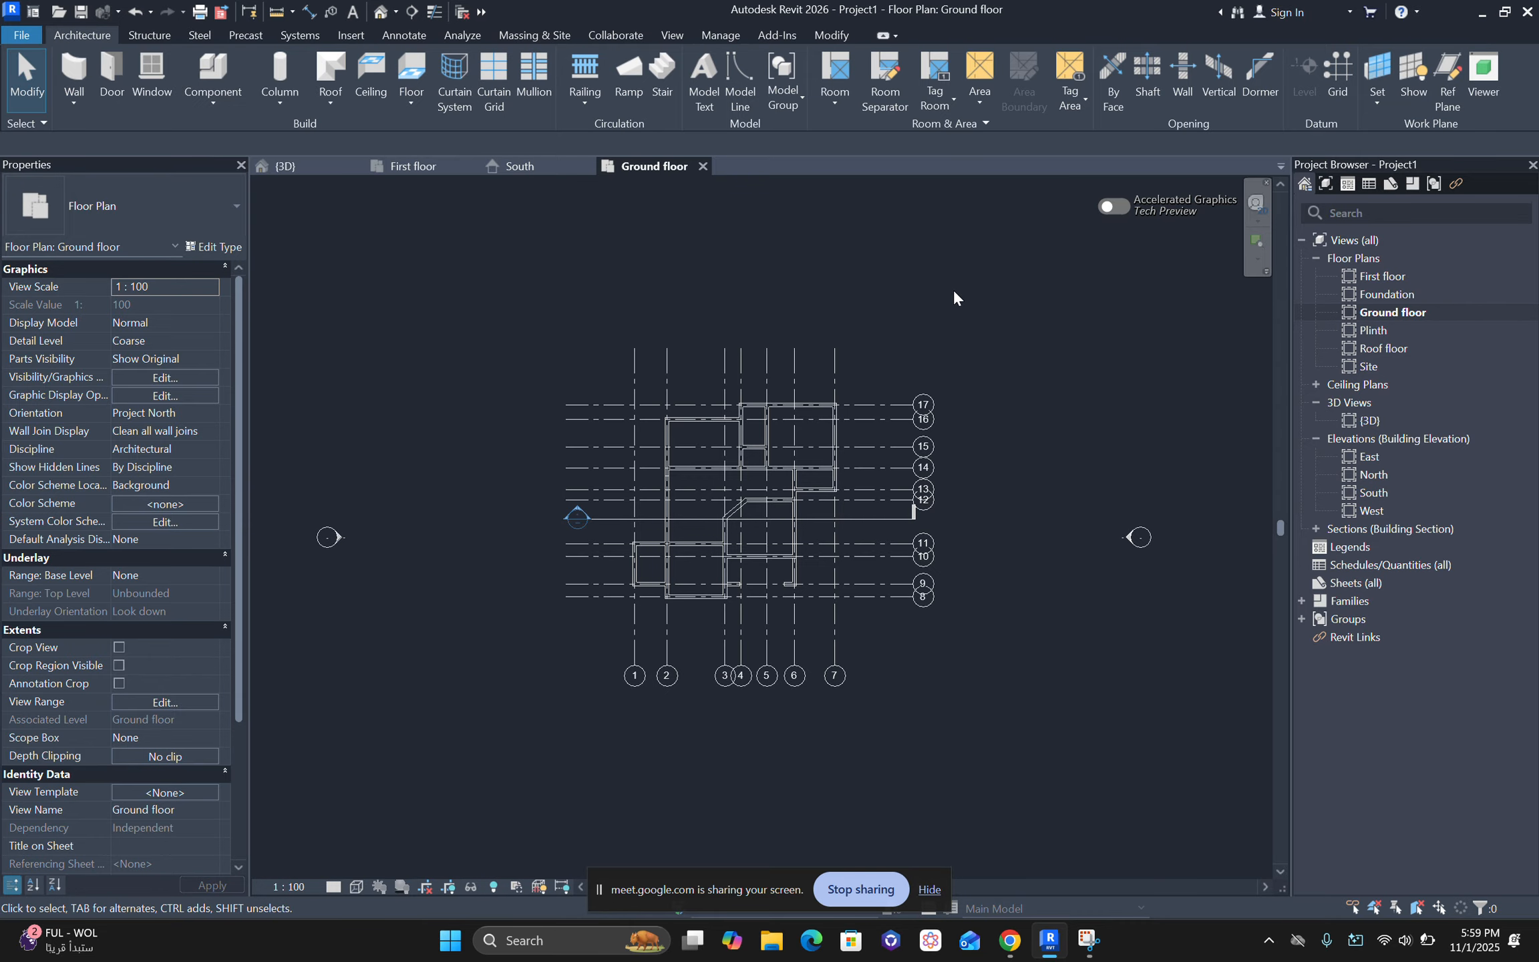
# Step: Replay Recording 2025-clas2 around 16:33 and 15:37 to review the ground floor slab work, and close the player
pyautogui.click(1482, 11)
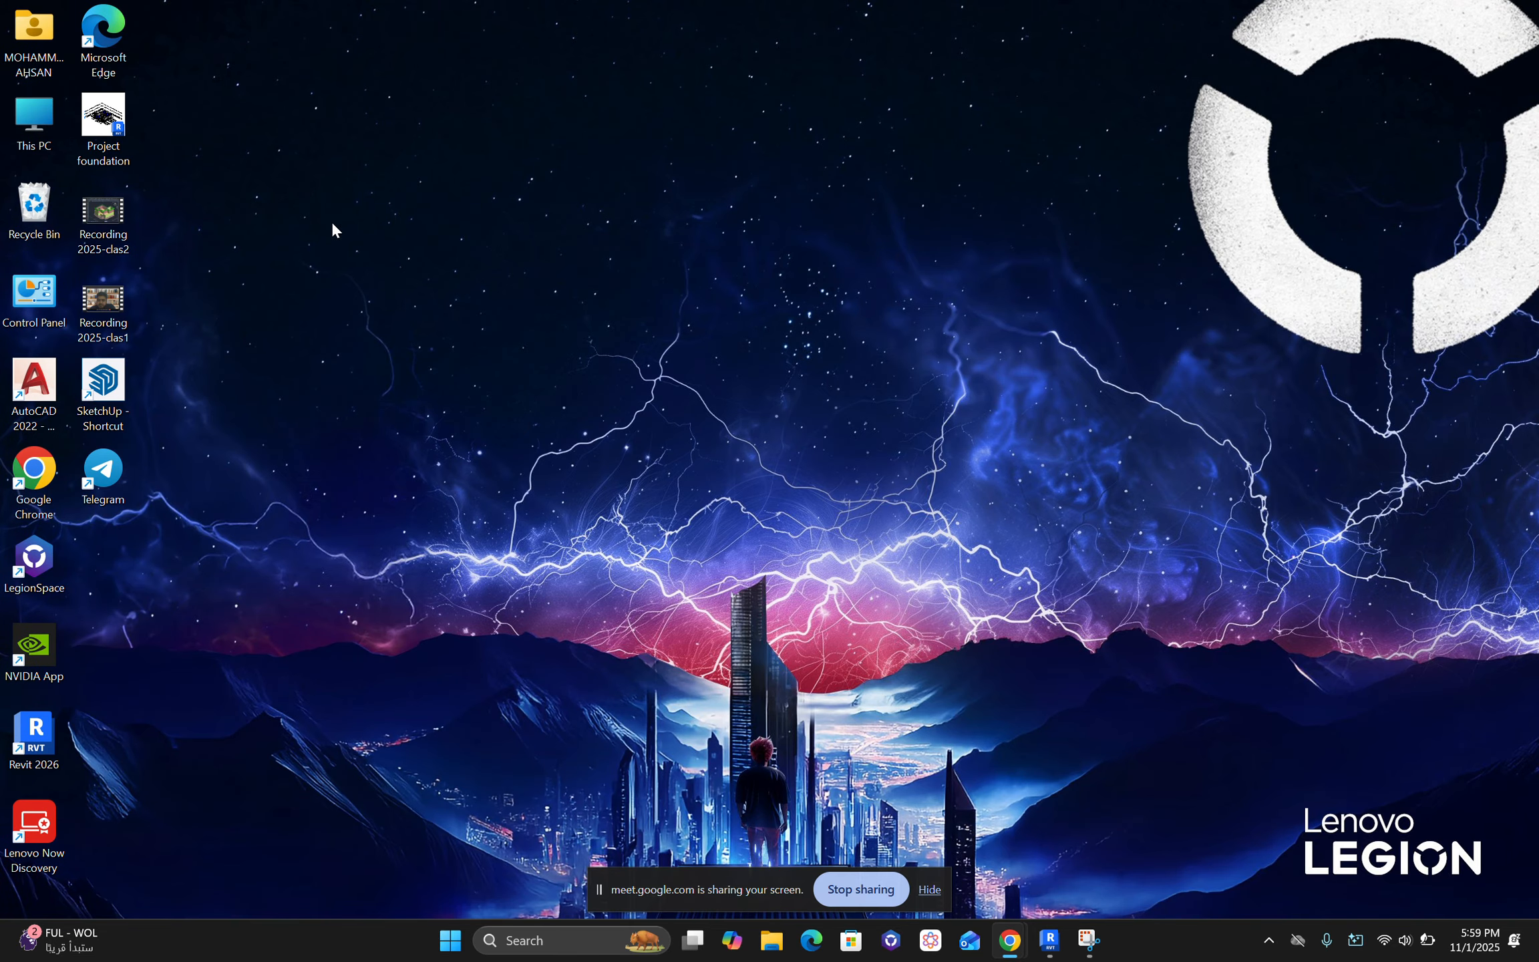
pyautogui.doubleClick(104, 216)
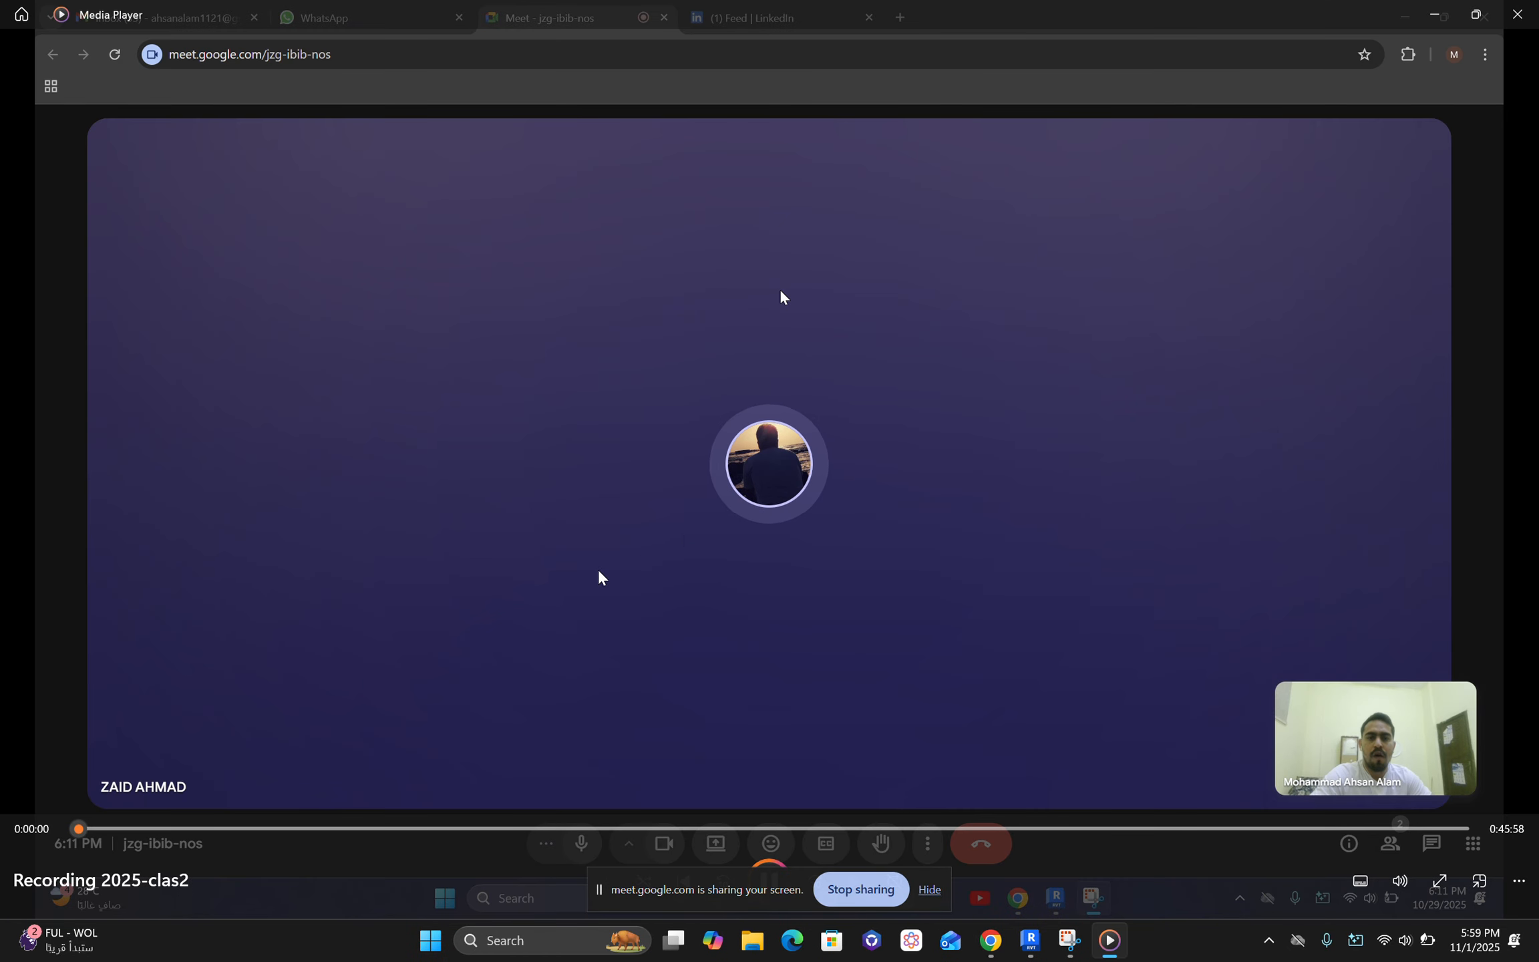
pyautogui.click(573, 829)
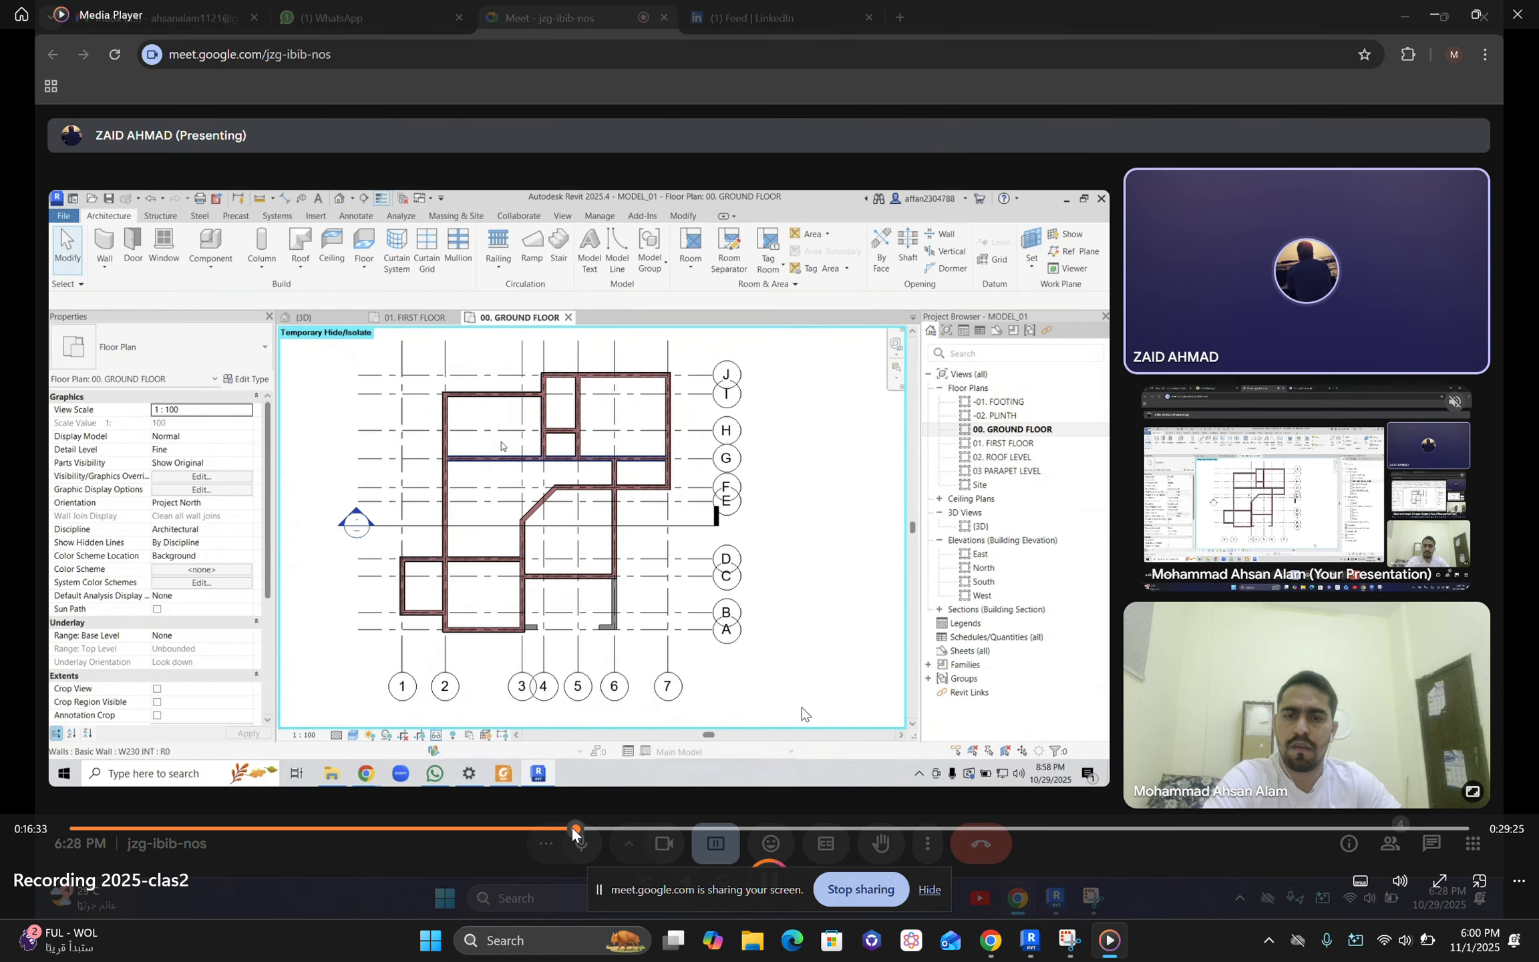
pyautogui.click(548, 829)
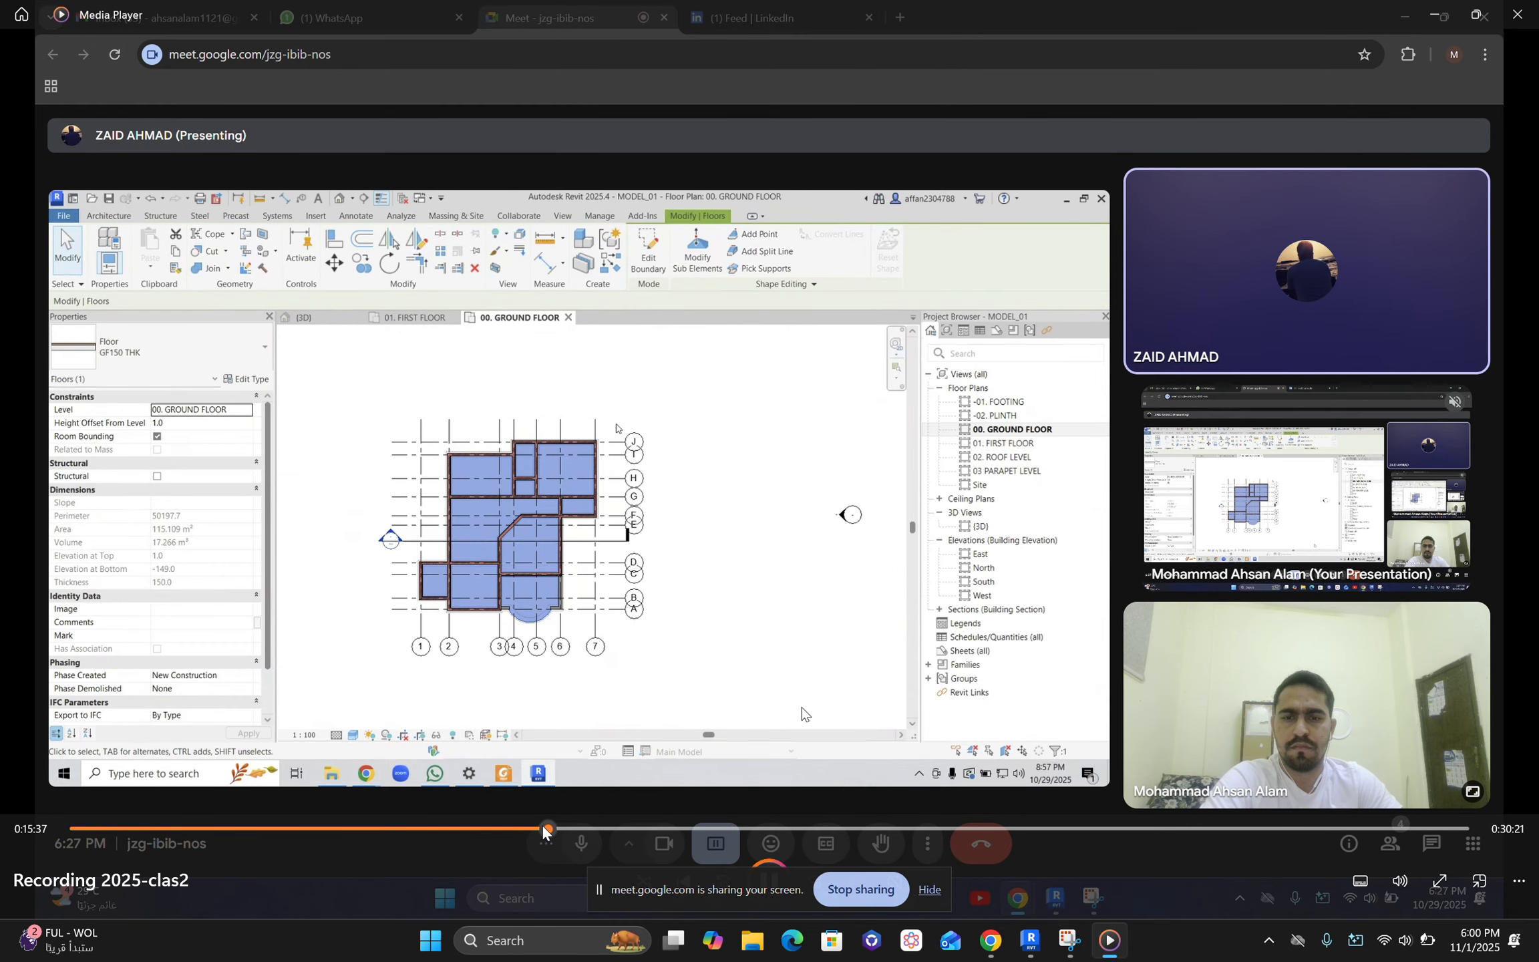
pyautogui.click(545, 829)
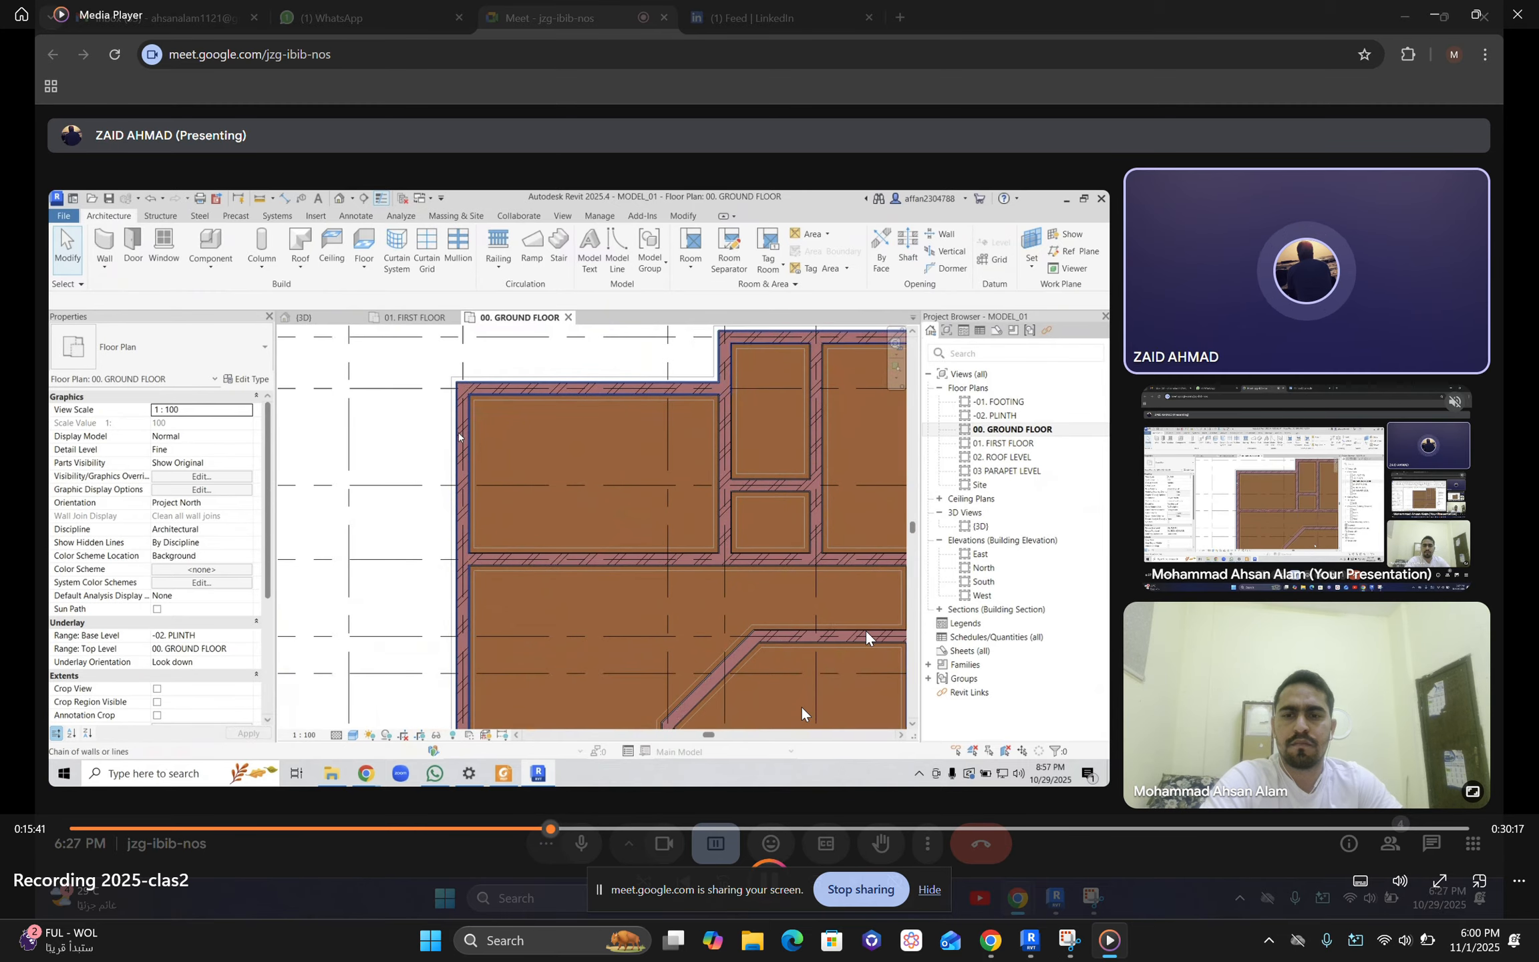
pyautogui.click(1524, 19)
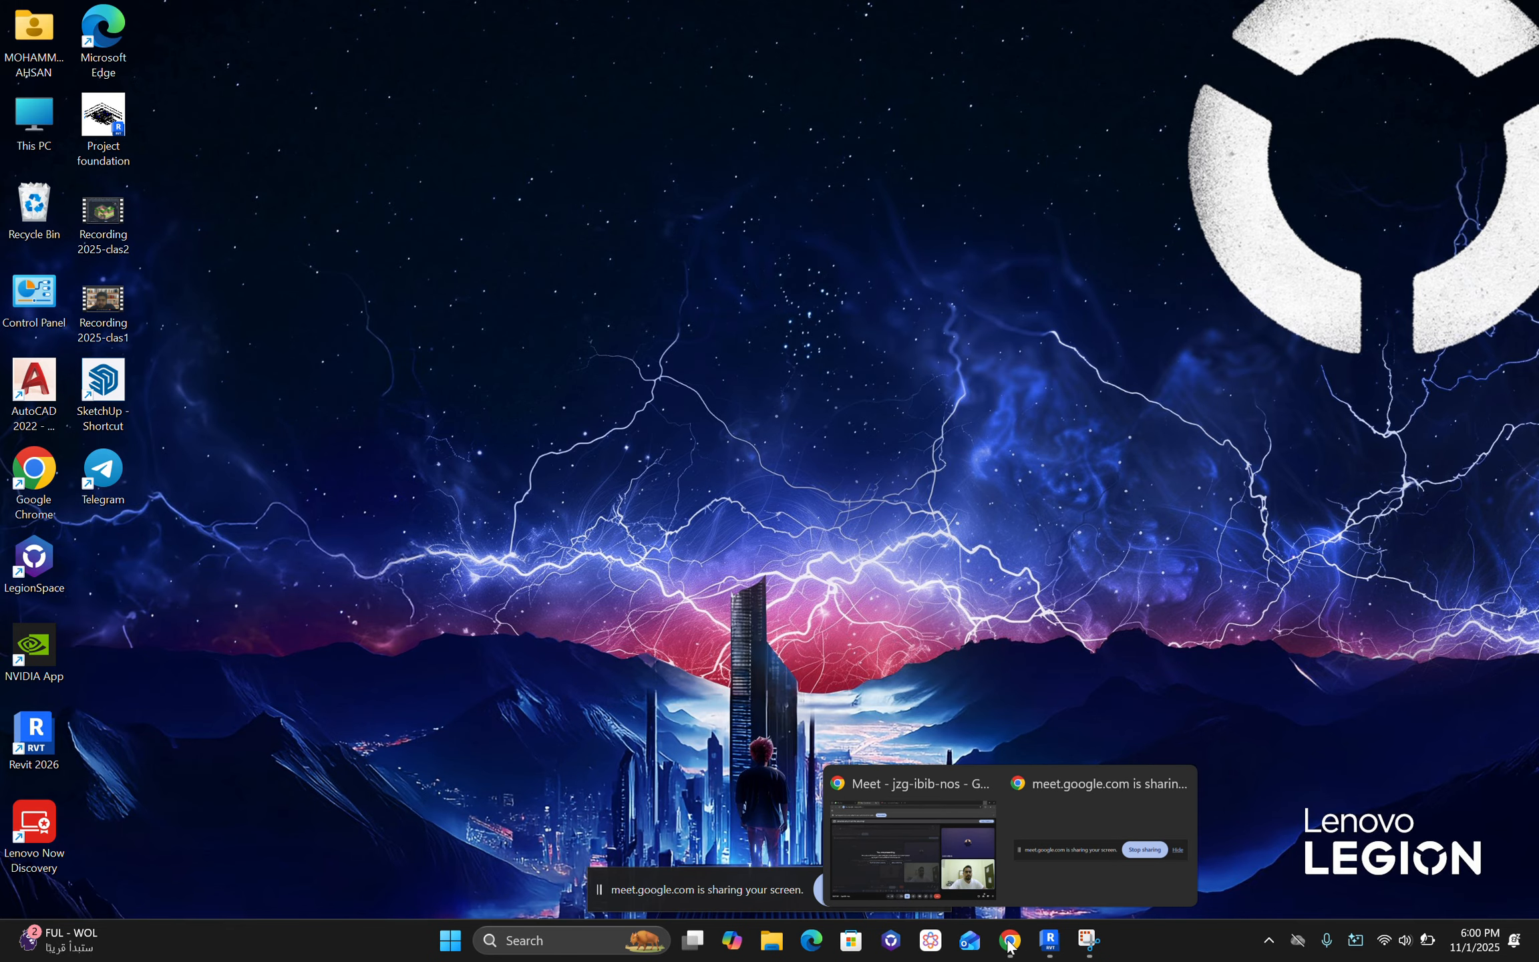
# Step: Return to Revit and set the Ground floor plan's visual style to Shaded
pyautogui.click(1050, 940)
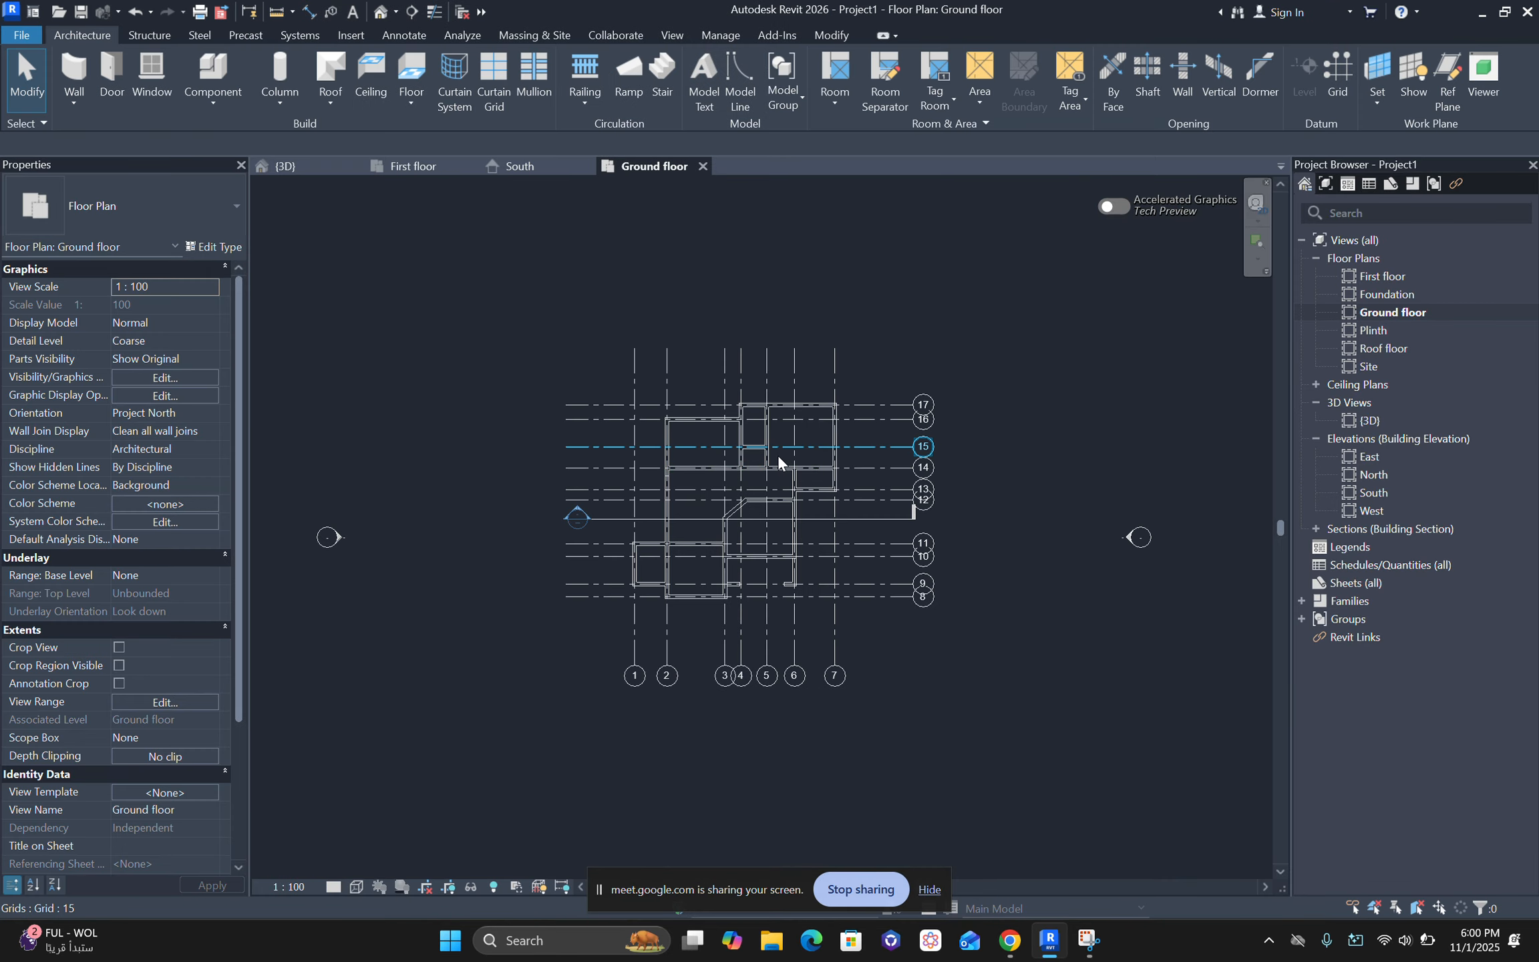
pyautogui.moveTo(938, 309); pyautogui.dragTo(947, 372, button='middle')
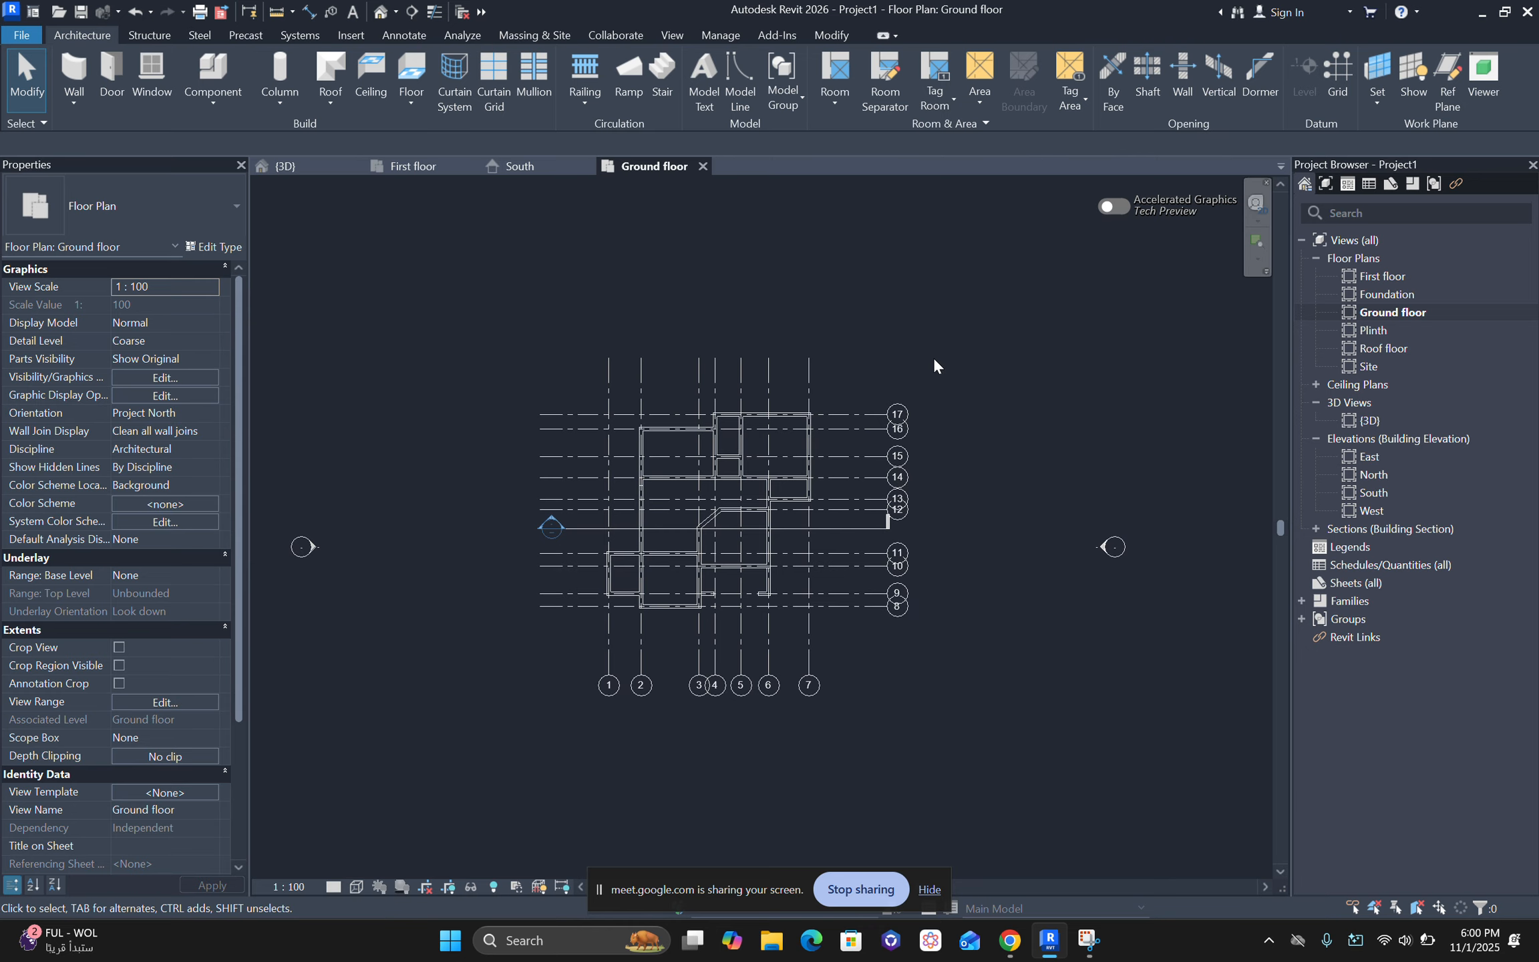
pyautogui.scroll(2, 930, 398)
pyautogui.moveTo(1002, 366); pyautogui.dragTo(1055, 336, button='middle')
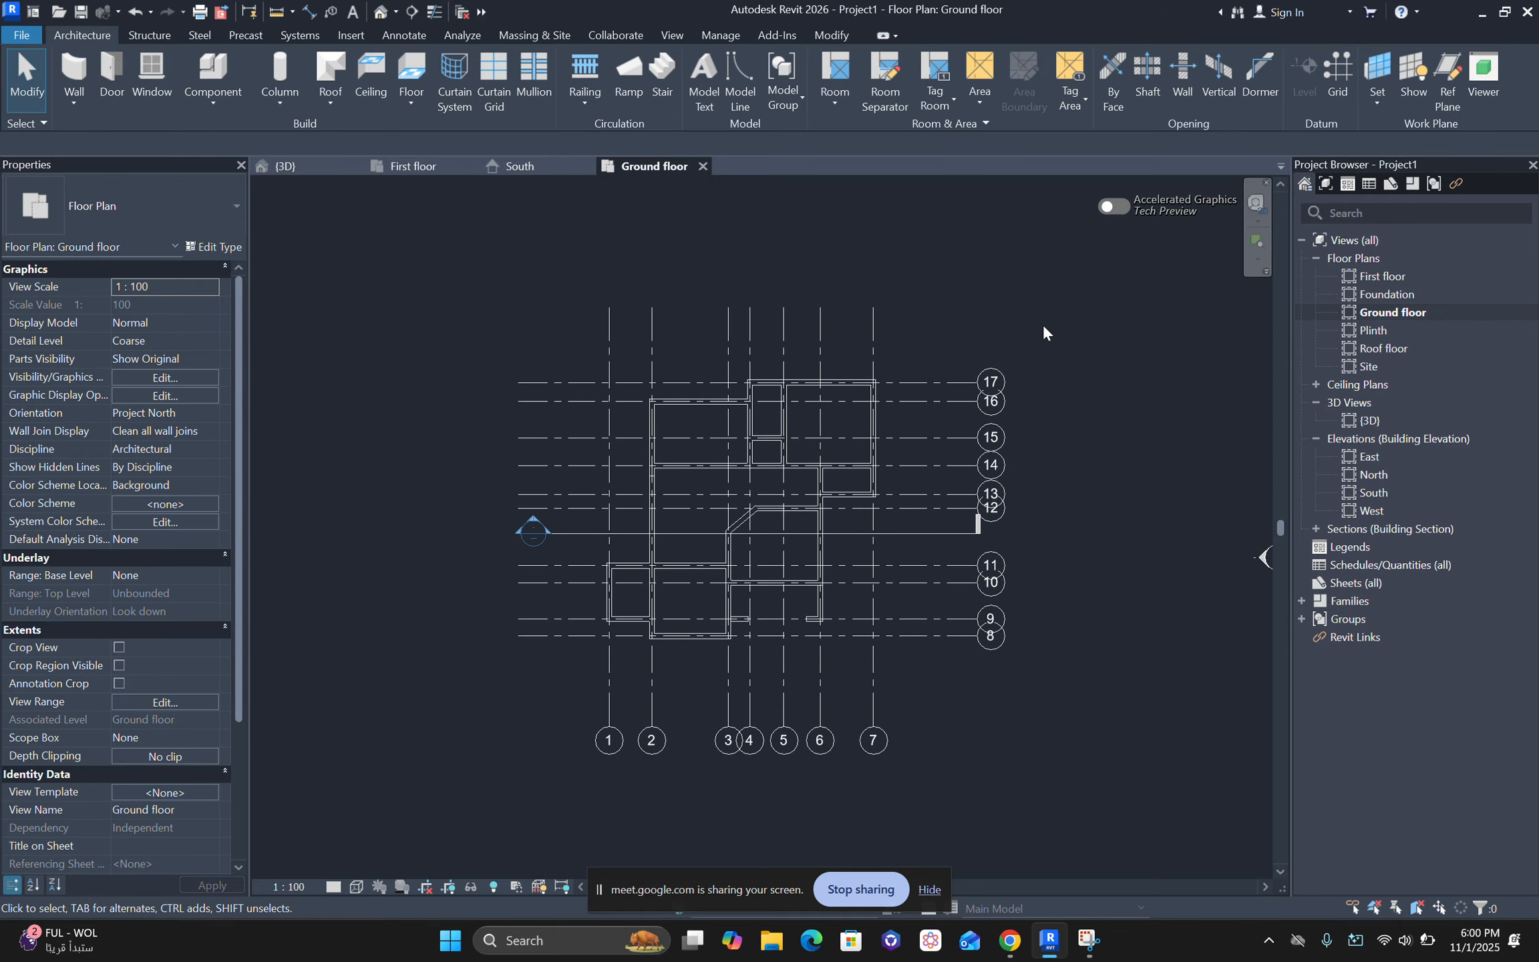
pyautogui.click(358, 885)
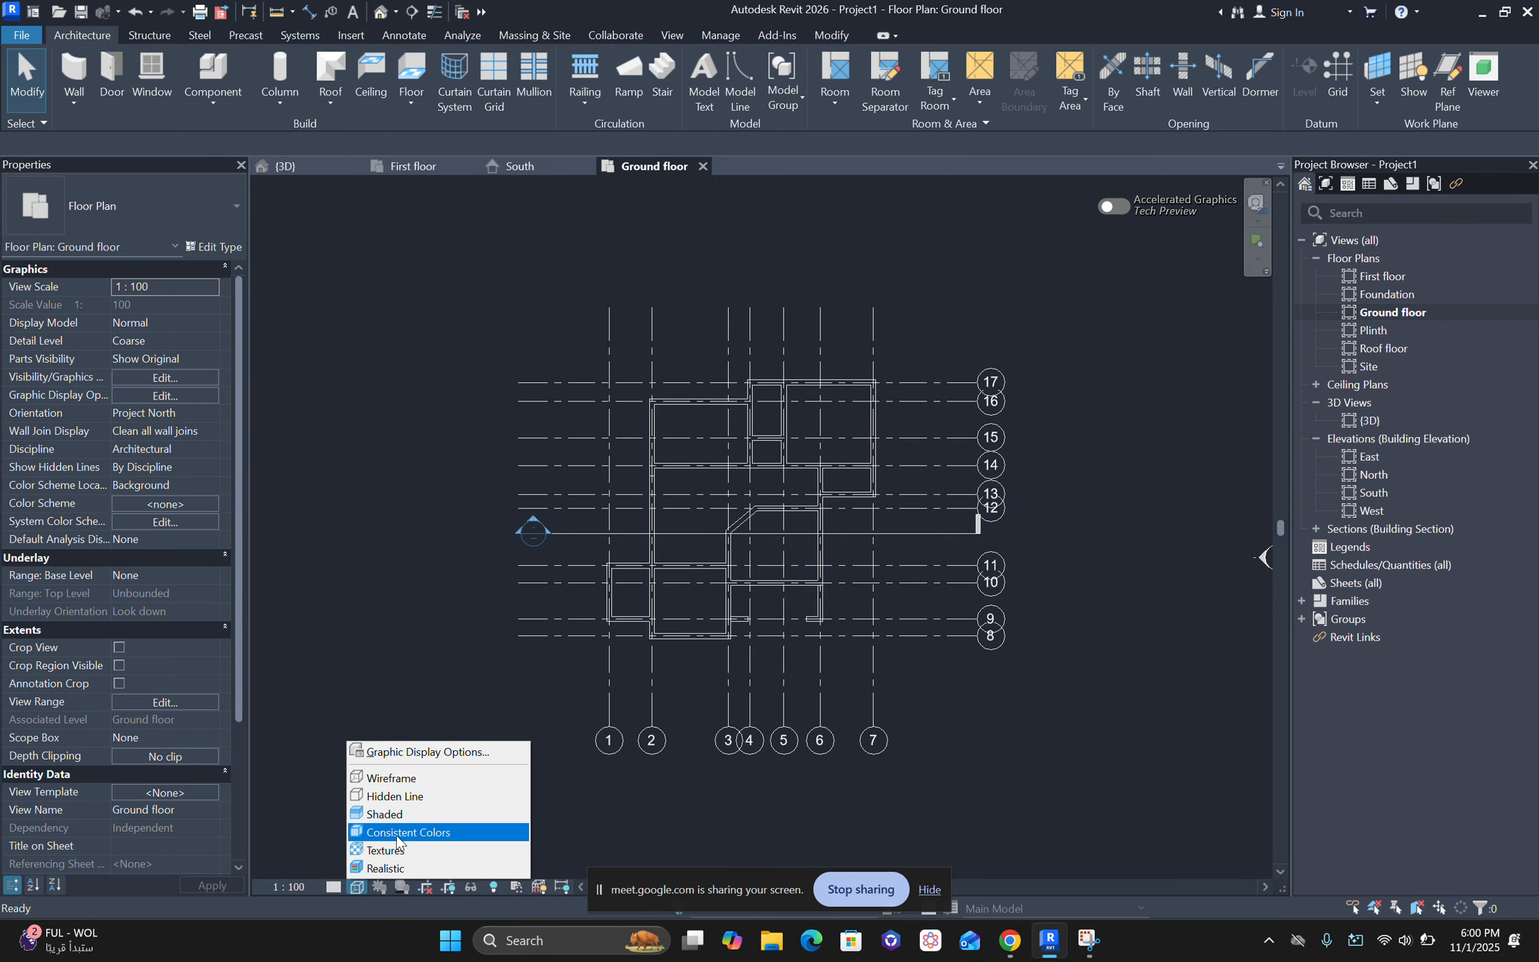
pyautogui.click(399, 814)
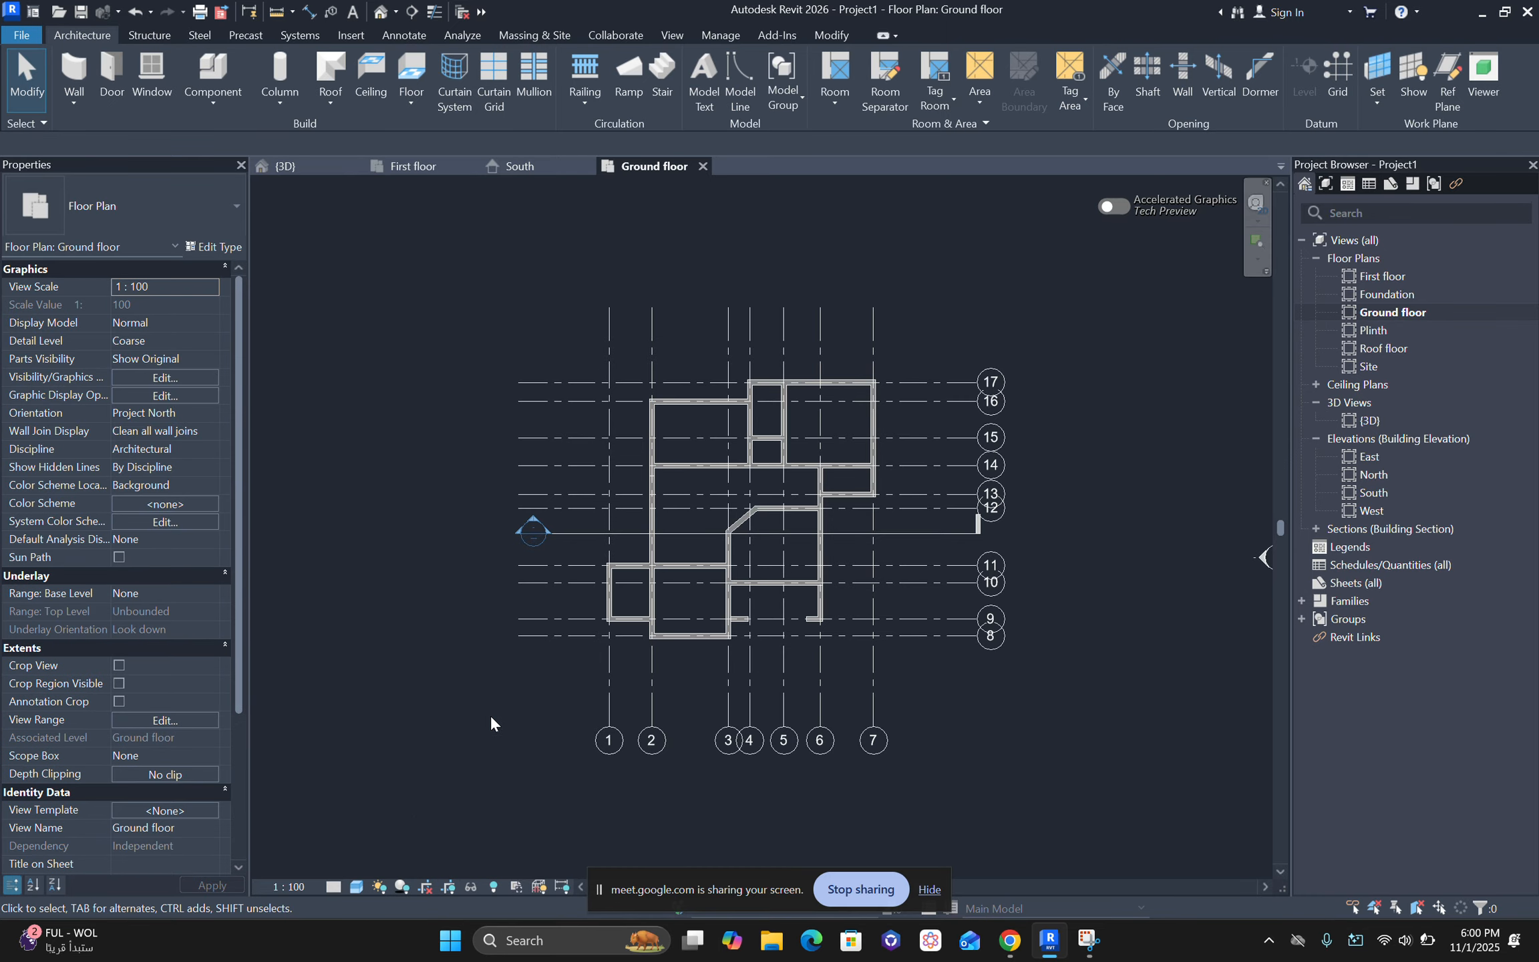
# Step: Examine the wall layout of the shaded ground floor plan against grids 1 to 17
pyautogui.scroll(2, 582, 624)
pyautogui.moveTo(589, 614); pyautogui.dragTo(584, 643, button='middle')
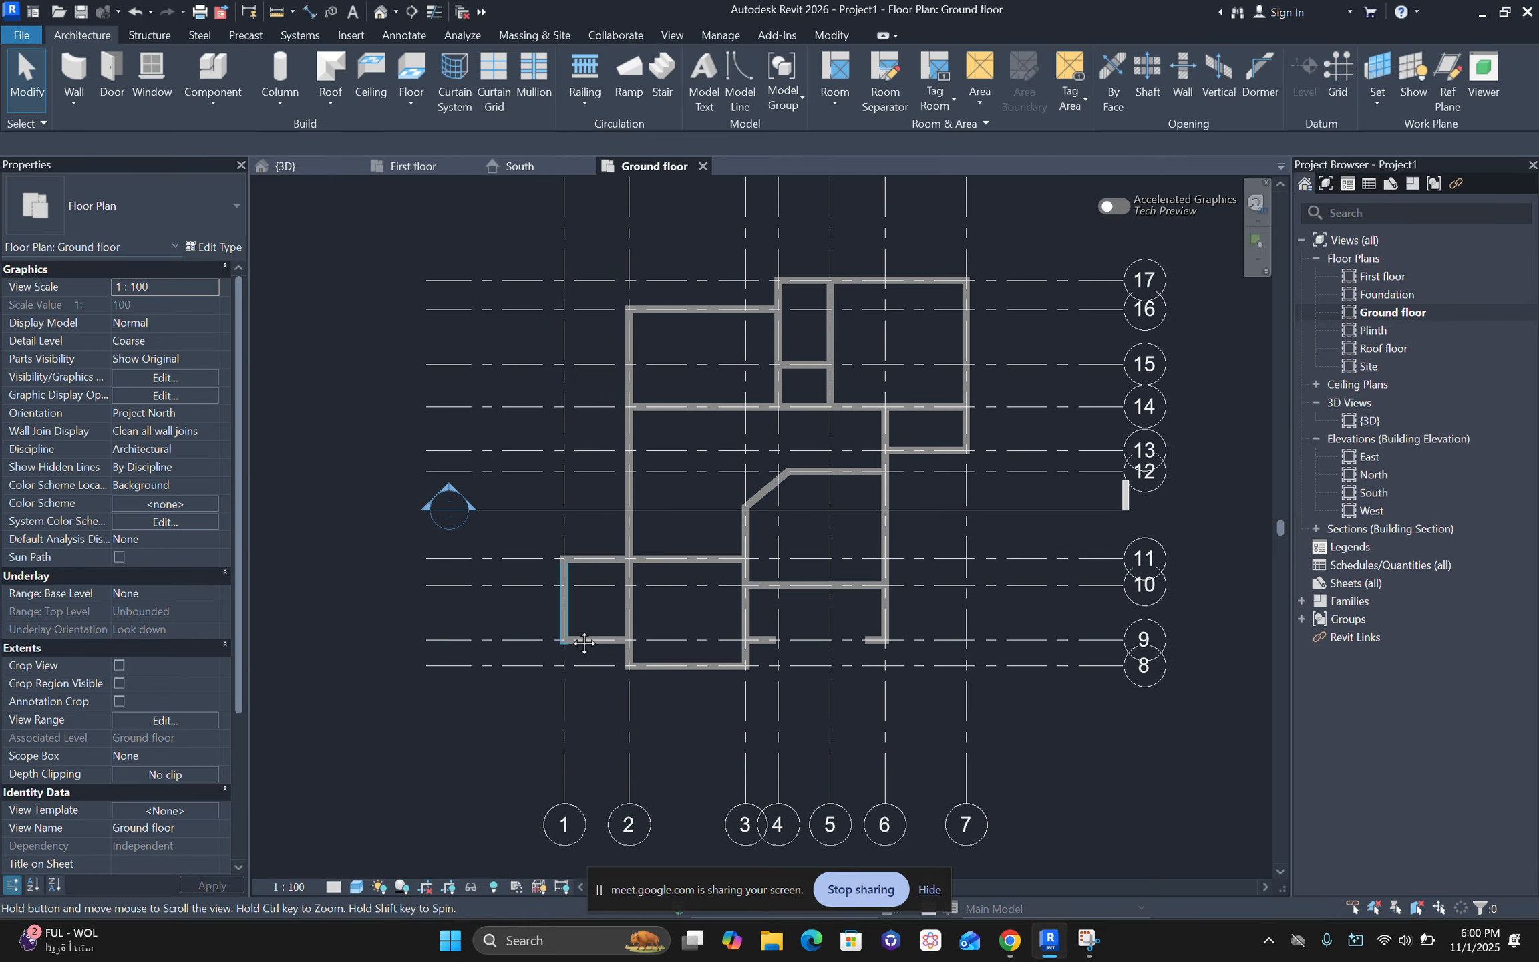
pyautogui.scroll(-2, 581, 647)
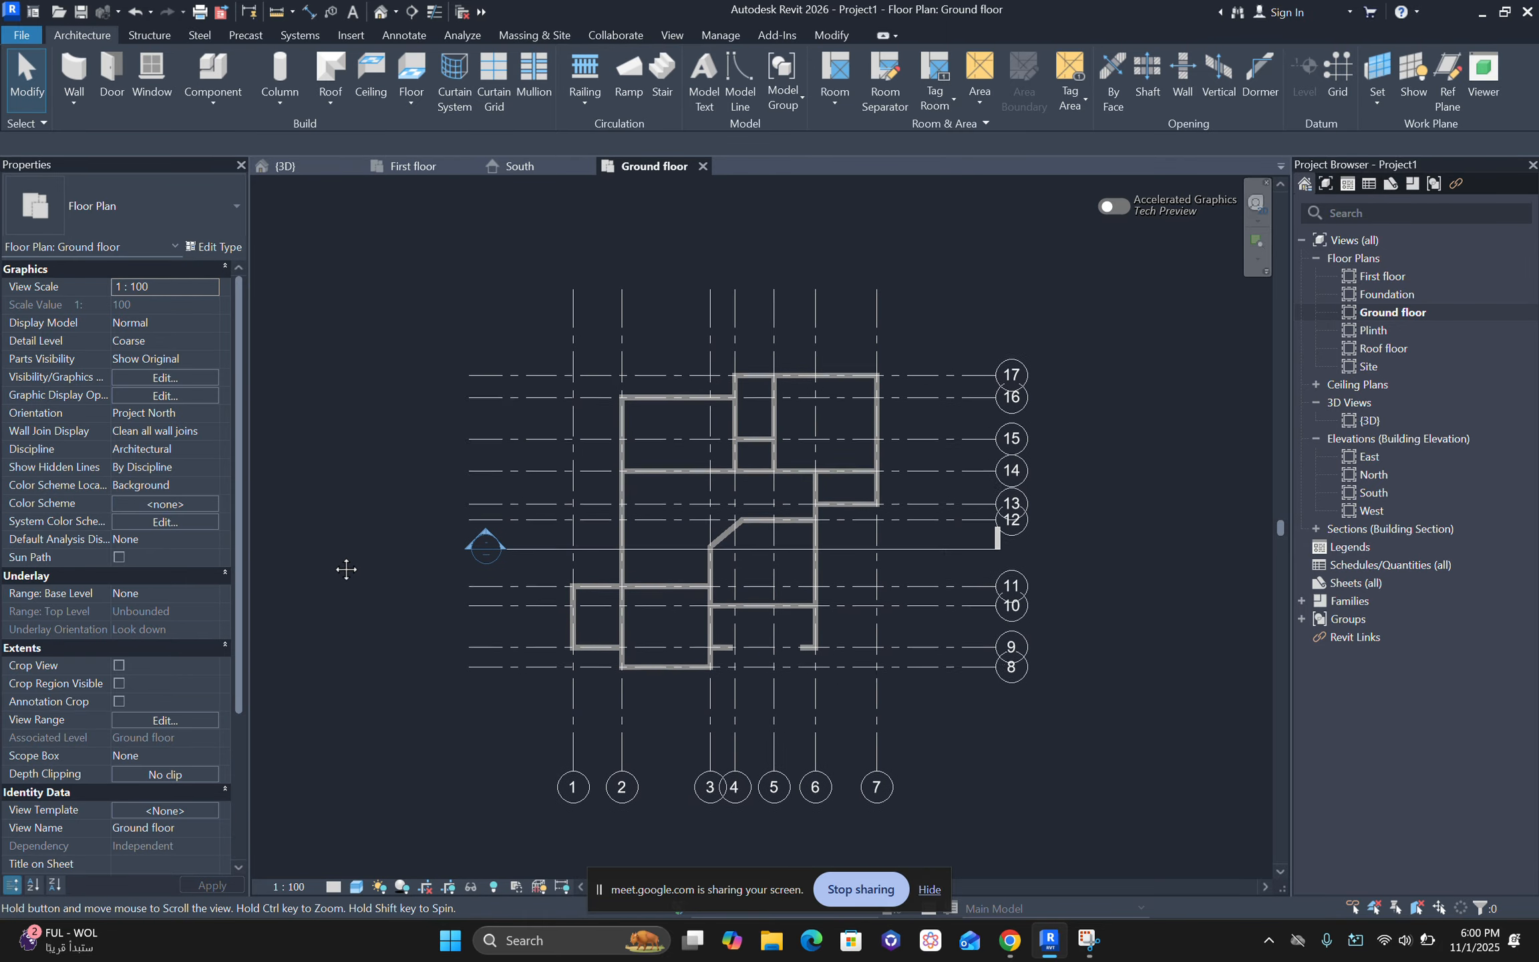
pyautogui.moveTo(346, 570); pyautogui.dragTo(419, 544, button='middle')
pyautogui.scroll(-1, 407, 547)
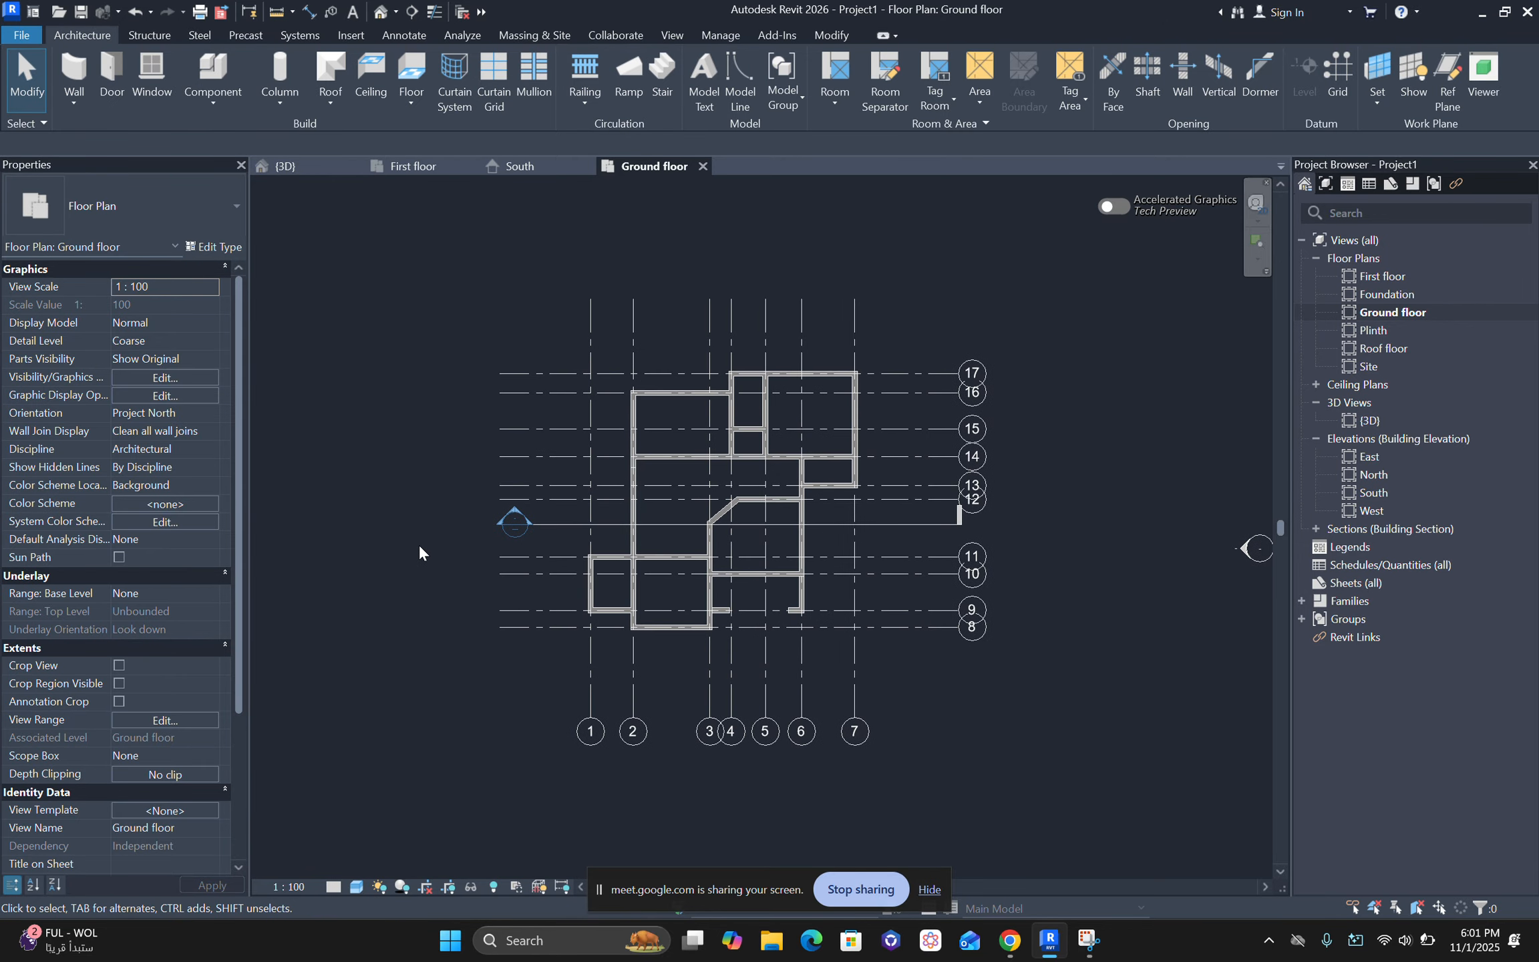
pyautogui.scroll(2, 569, 473)
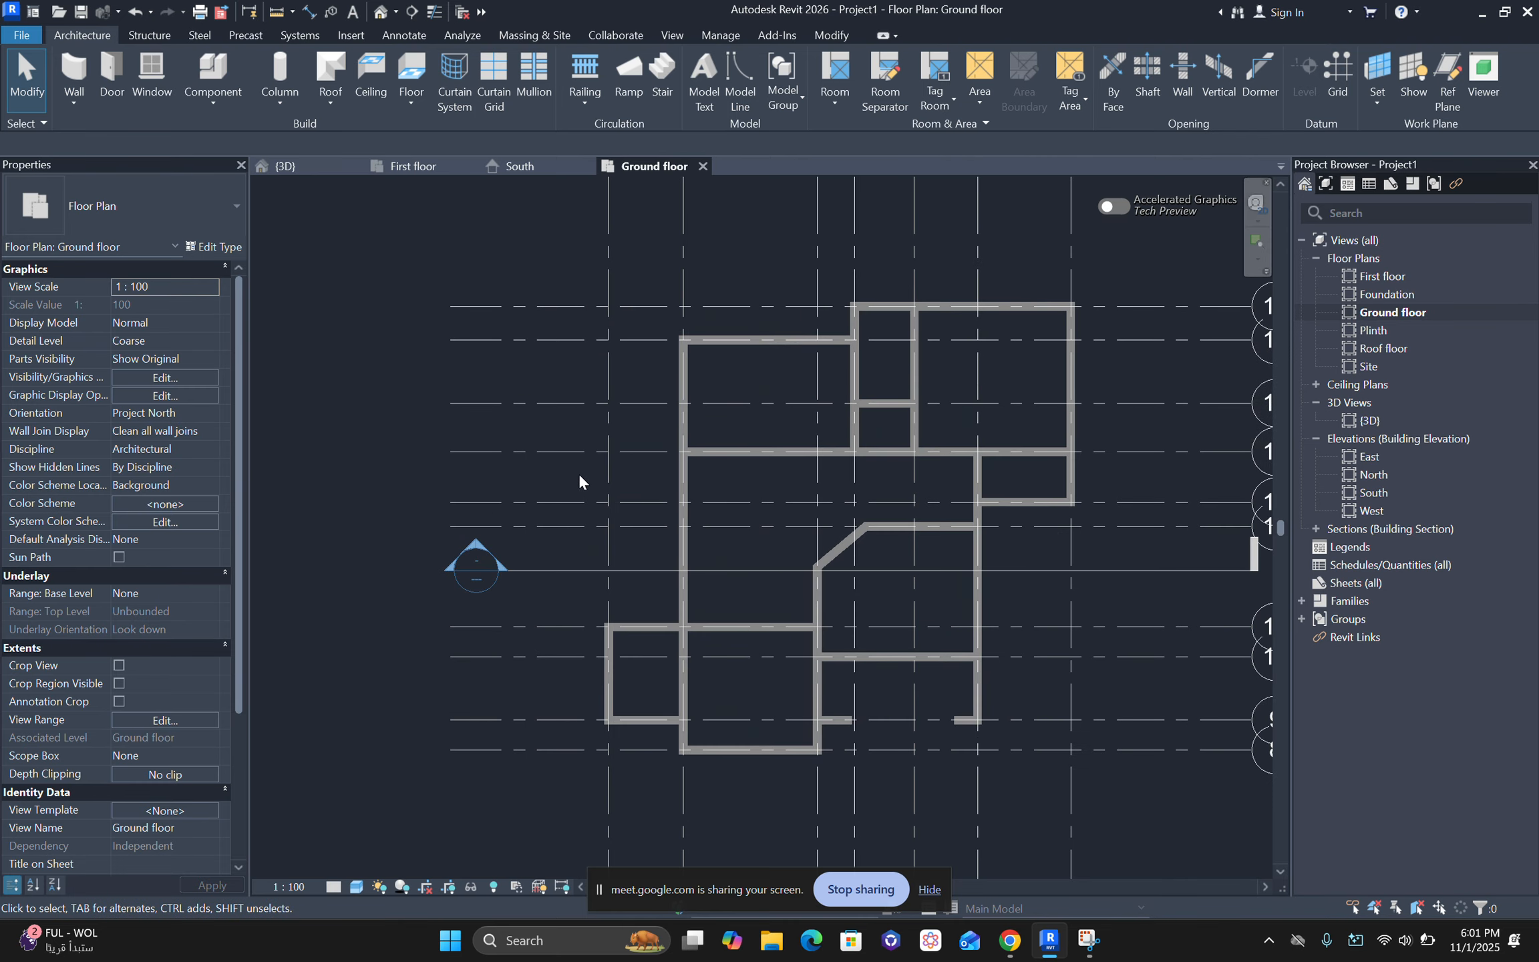
pyautogui.scroll(-3, 578, 474)
pyautogui.moveTo(372, 499); pyautogui.dragTo(379, 470, button='middle')
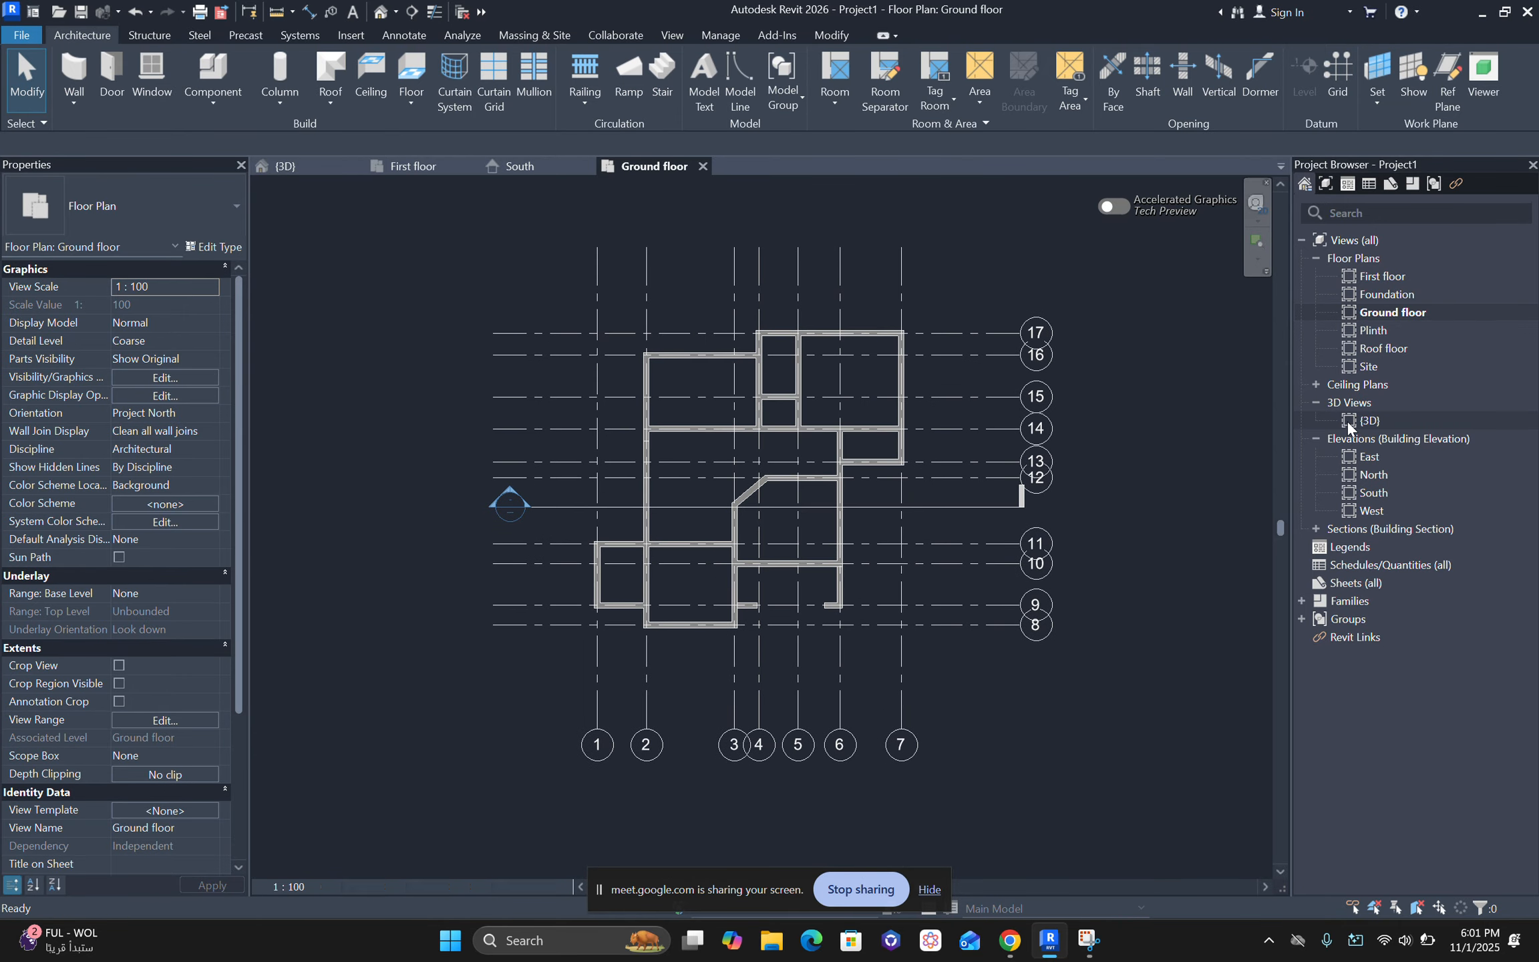
# Step: Open the 3D view and inspect the open curved entrance base beneath the projecting slab
pyautogui.doubleClick(1367, 421)
pyautogui.scroll(2, 678, 634)
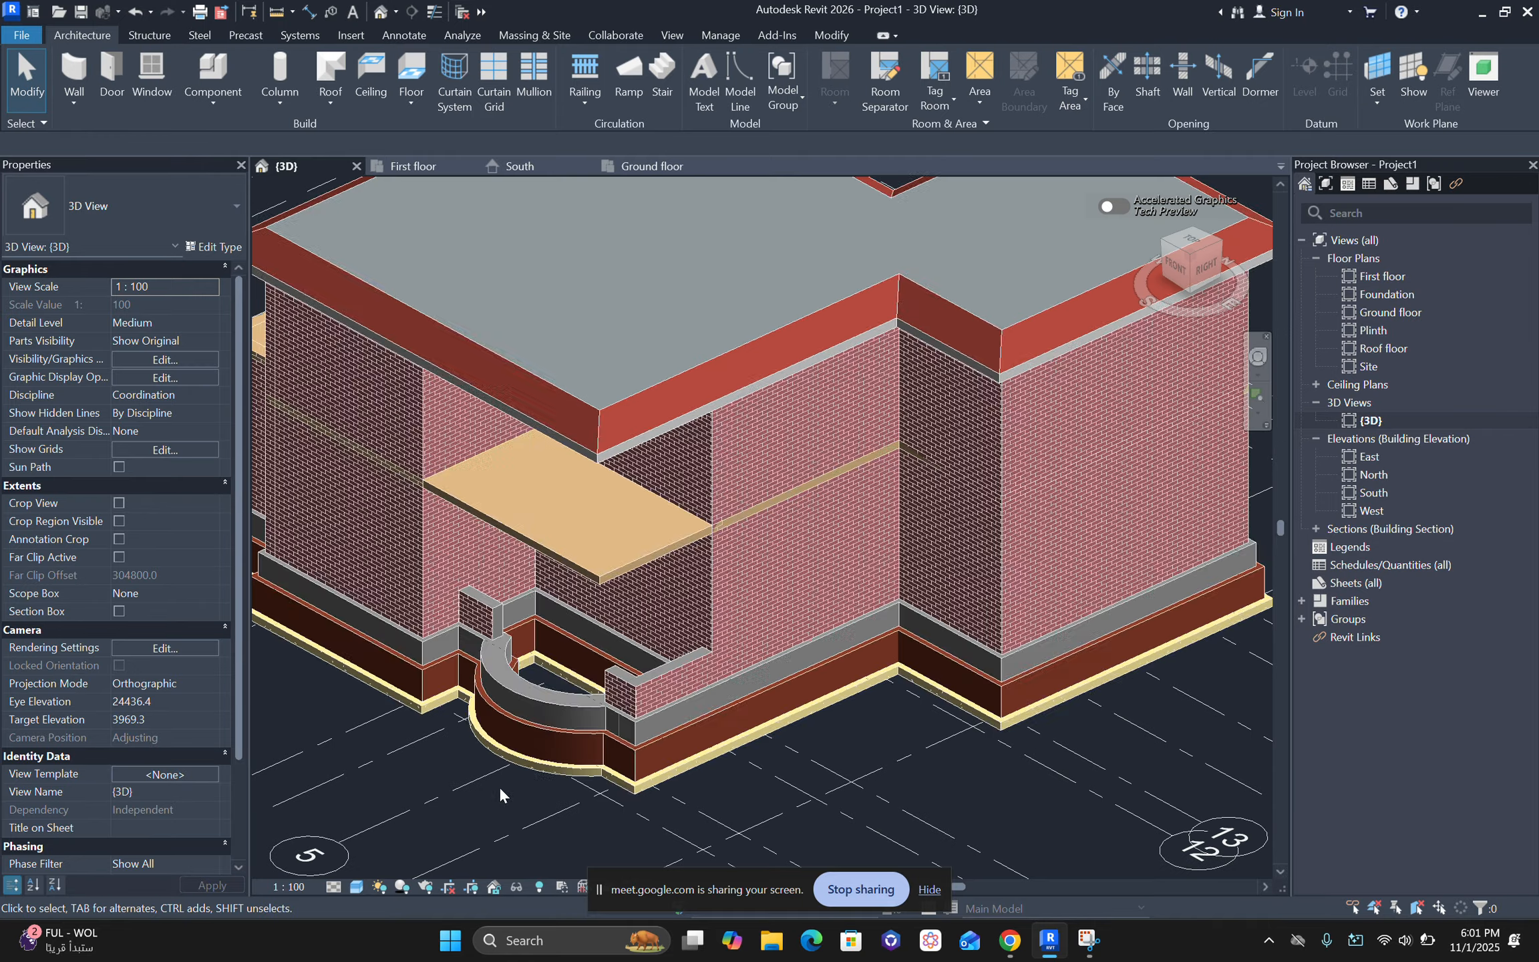
pyautogui.moveTo(501, 793); pyautogui.dragTo(566, 763, button='middle')
pyautogui.scroll(-2, 522, 744)
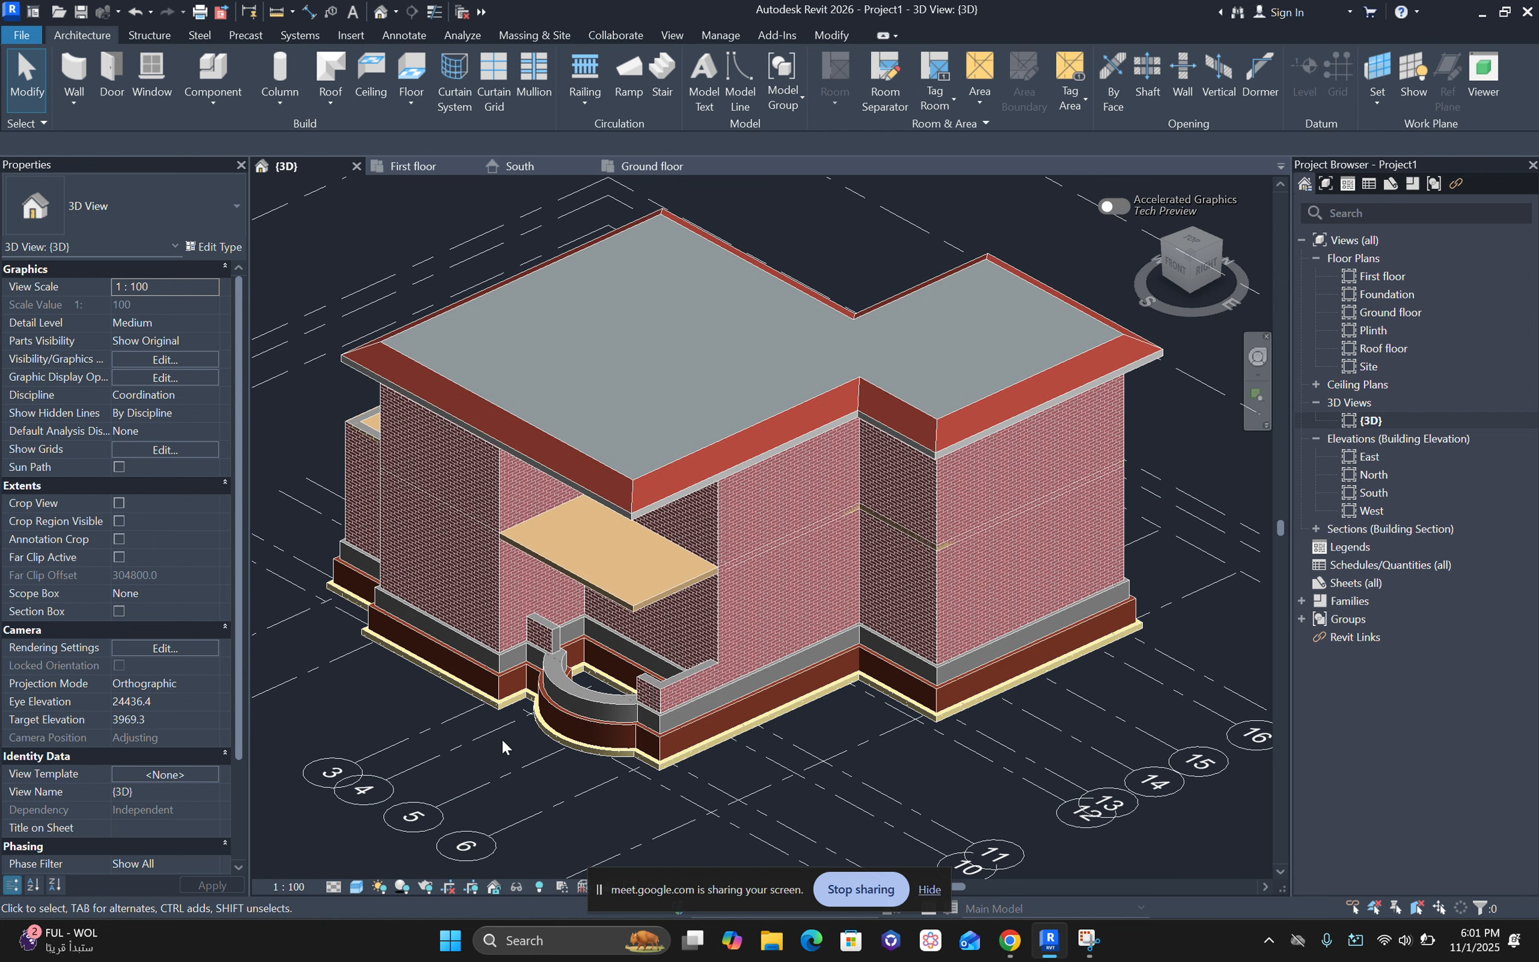
pyautogui.scroll(4, 562, 691)
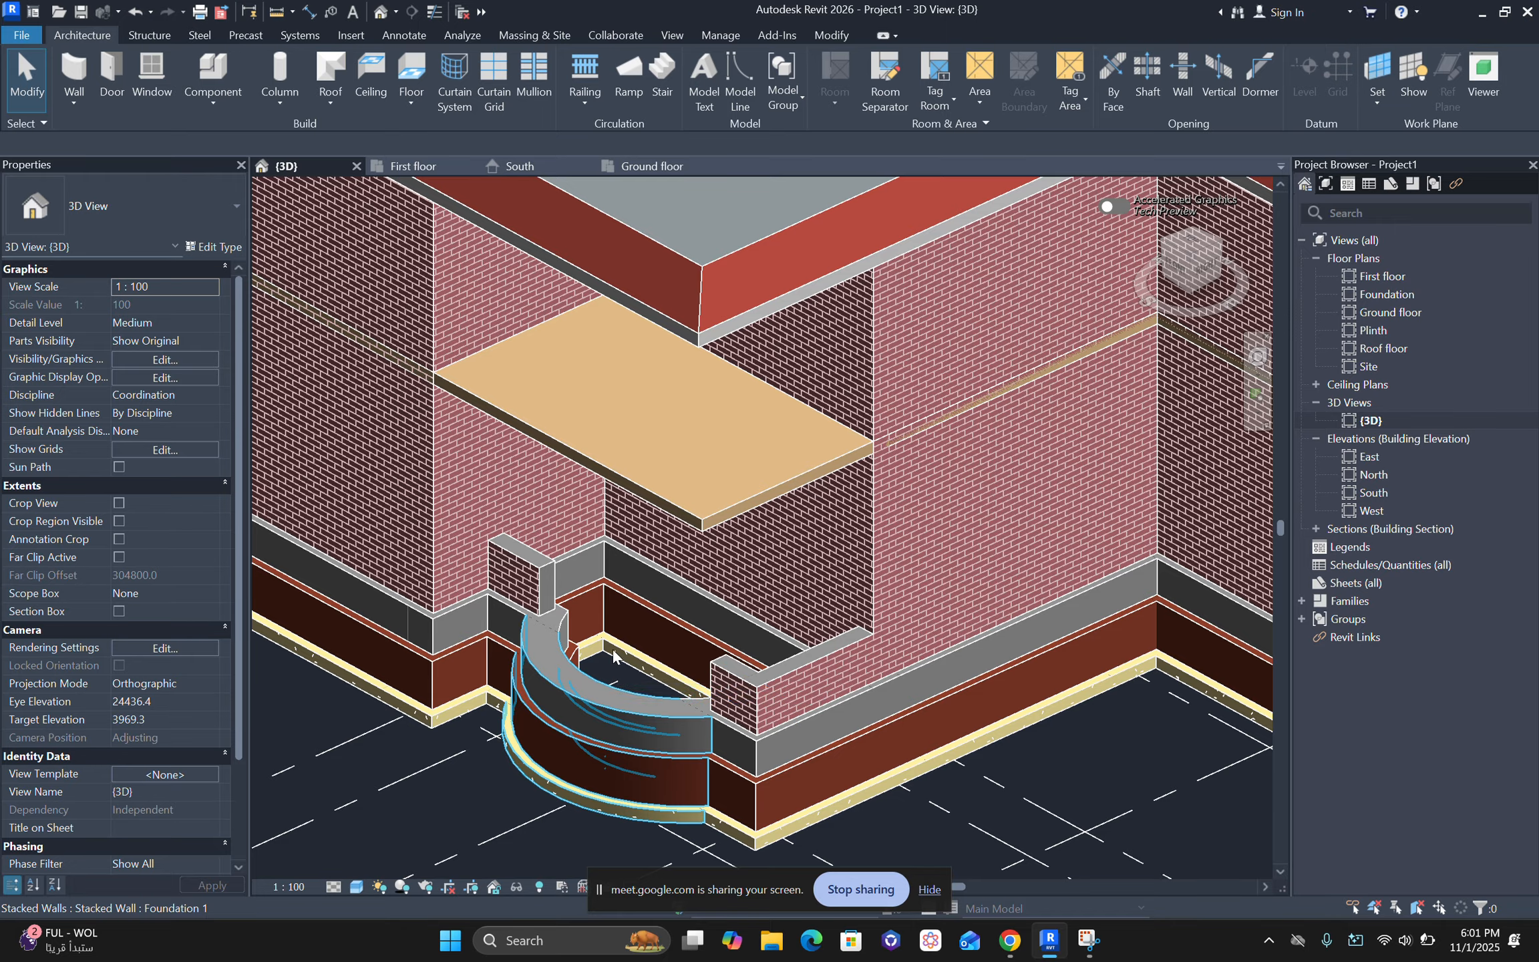
# Step: Examine the curved entrance base up close and the whole house exterior in the 3D view
pyautogui.scroll(-2, 613, 655)
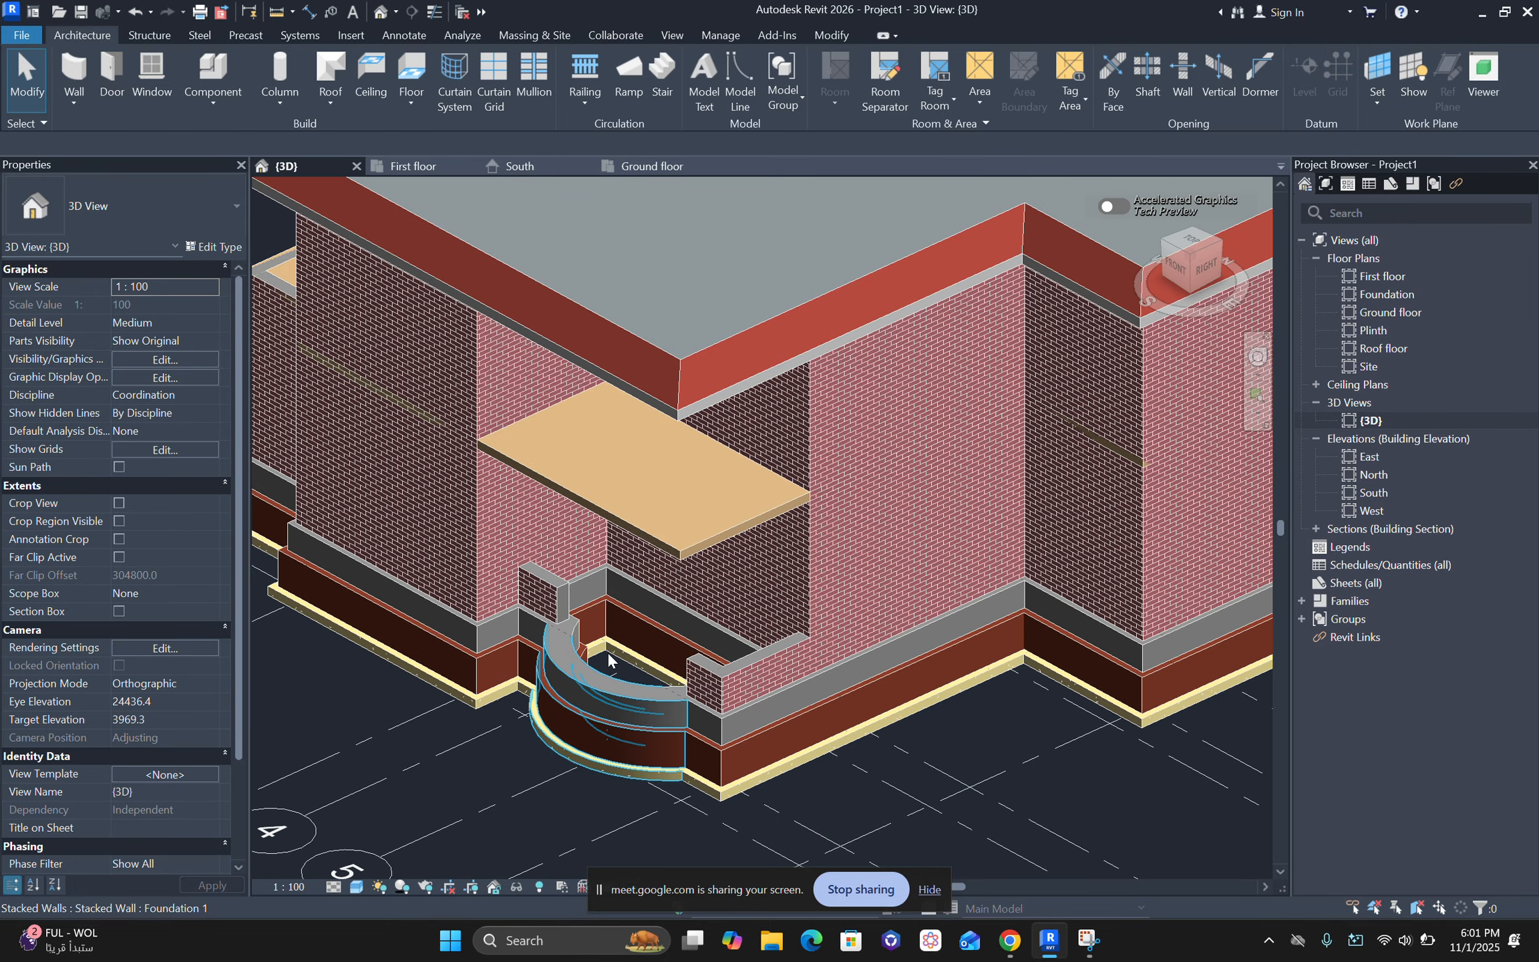
pyautogui.moveTo(609, 654); pyautogui.dragTo(632, 622, button='middle')
pyautogui.scroll(1, 627, 617)
pyautogui.scroll(-2, 632, 600)
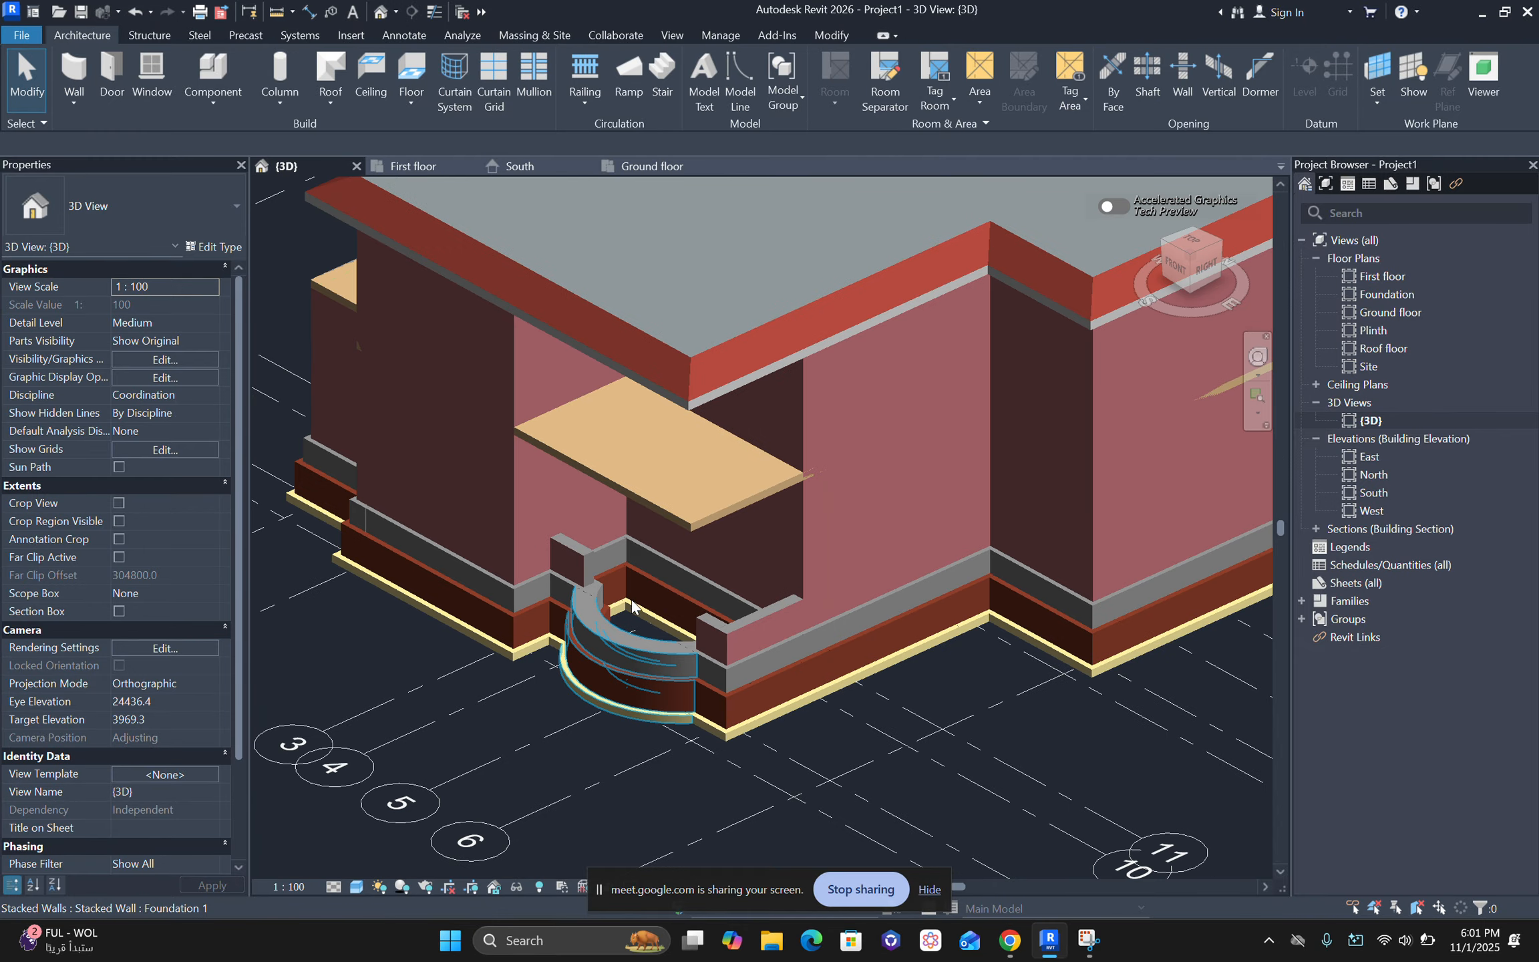
pyautogui.scroll(3, 640, 621)
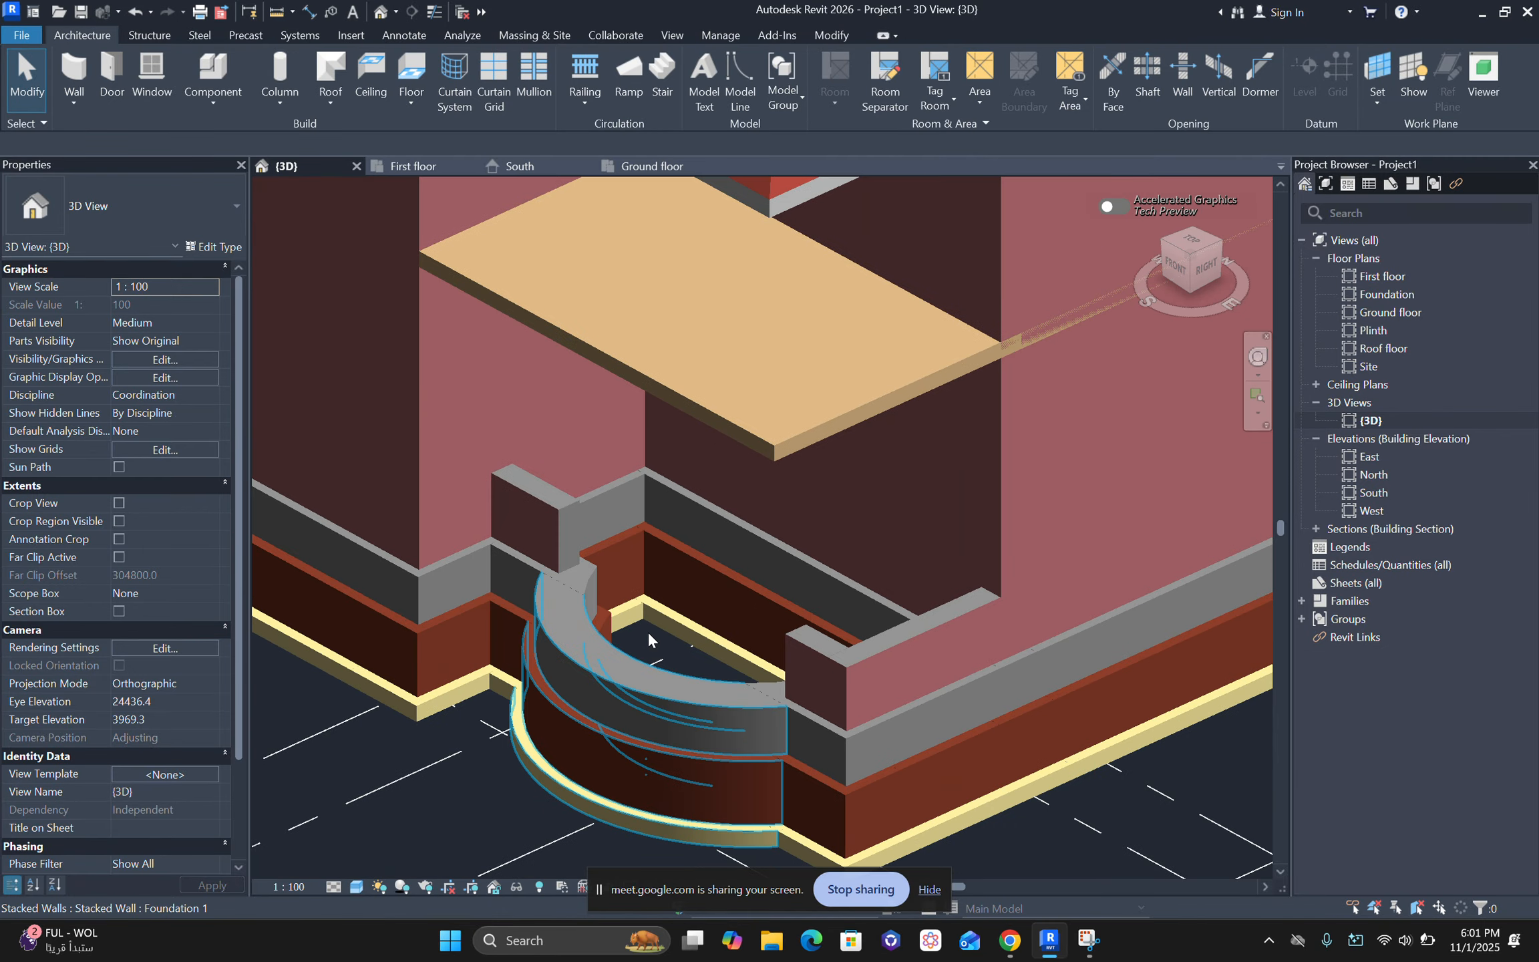
pyautogui.scroll(-3, 648, 638)
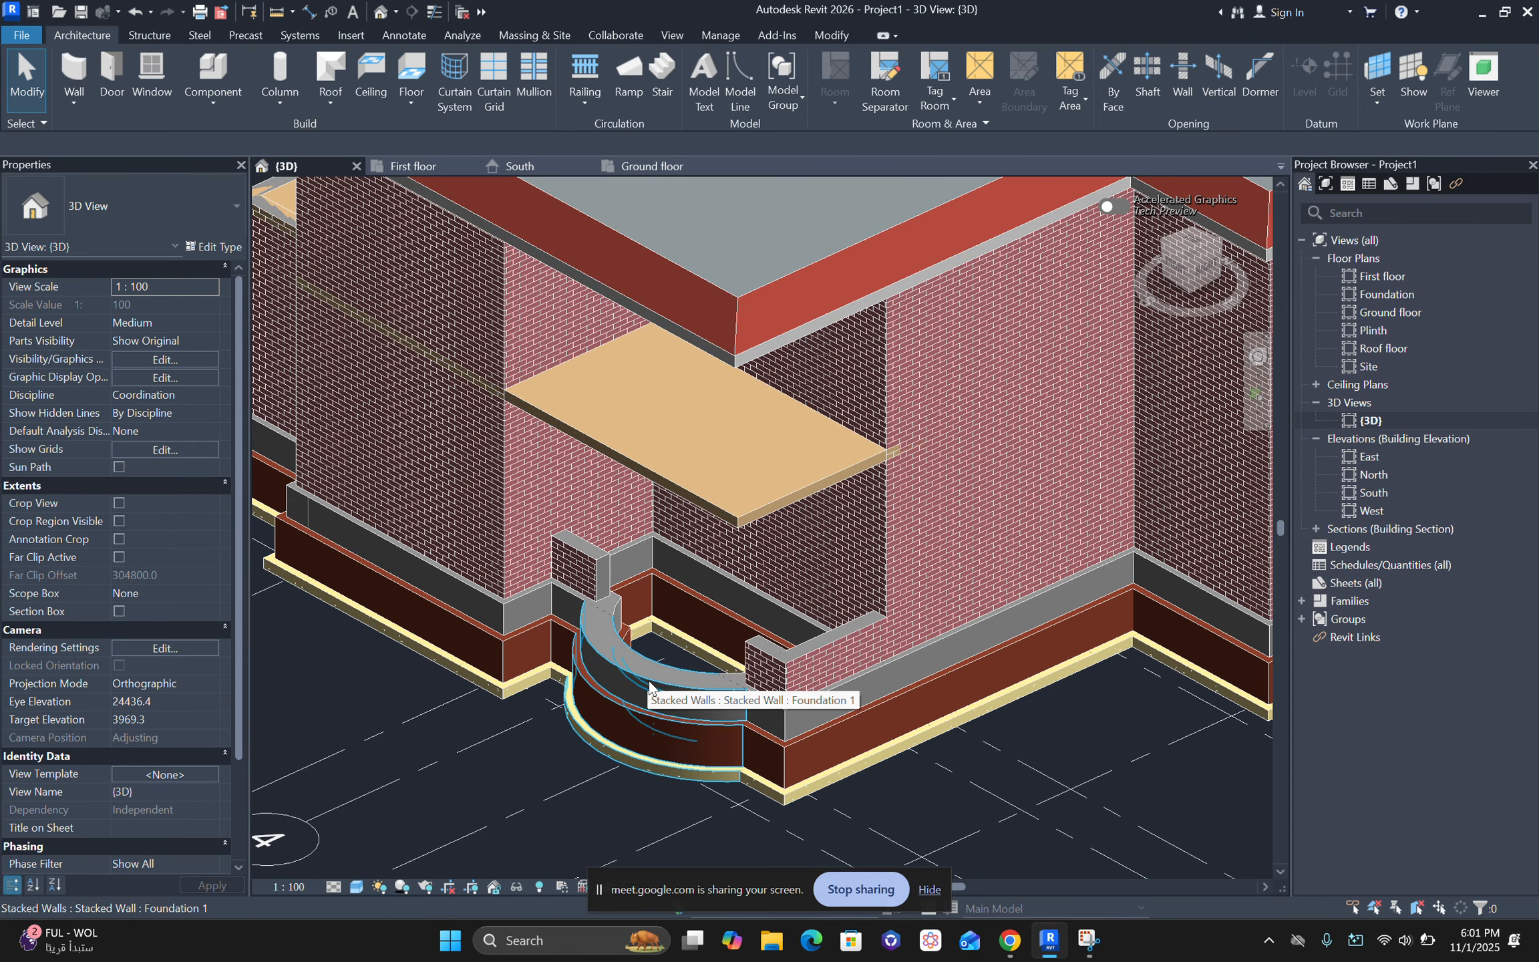
pyautogui.scroll(-2, 652, 689)
pyautogui.moveTo(564, 712); pyautogui.dragTo(539, 743, button='middle')
pyautogui.scroll(-2, 546, 732)
pyautogui.moveTo(656, 751); pyautogui.dragTo(622, 752, button='middle')
pyautogui.moveTo(878, 759); pyautogui.dragTo(854, 760, button='middle')
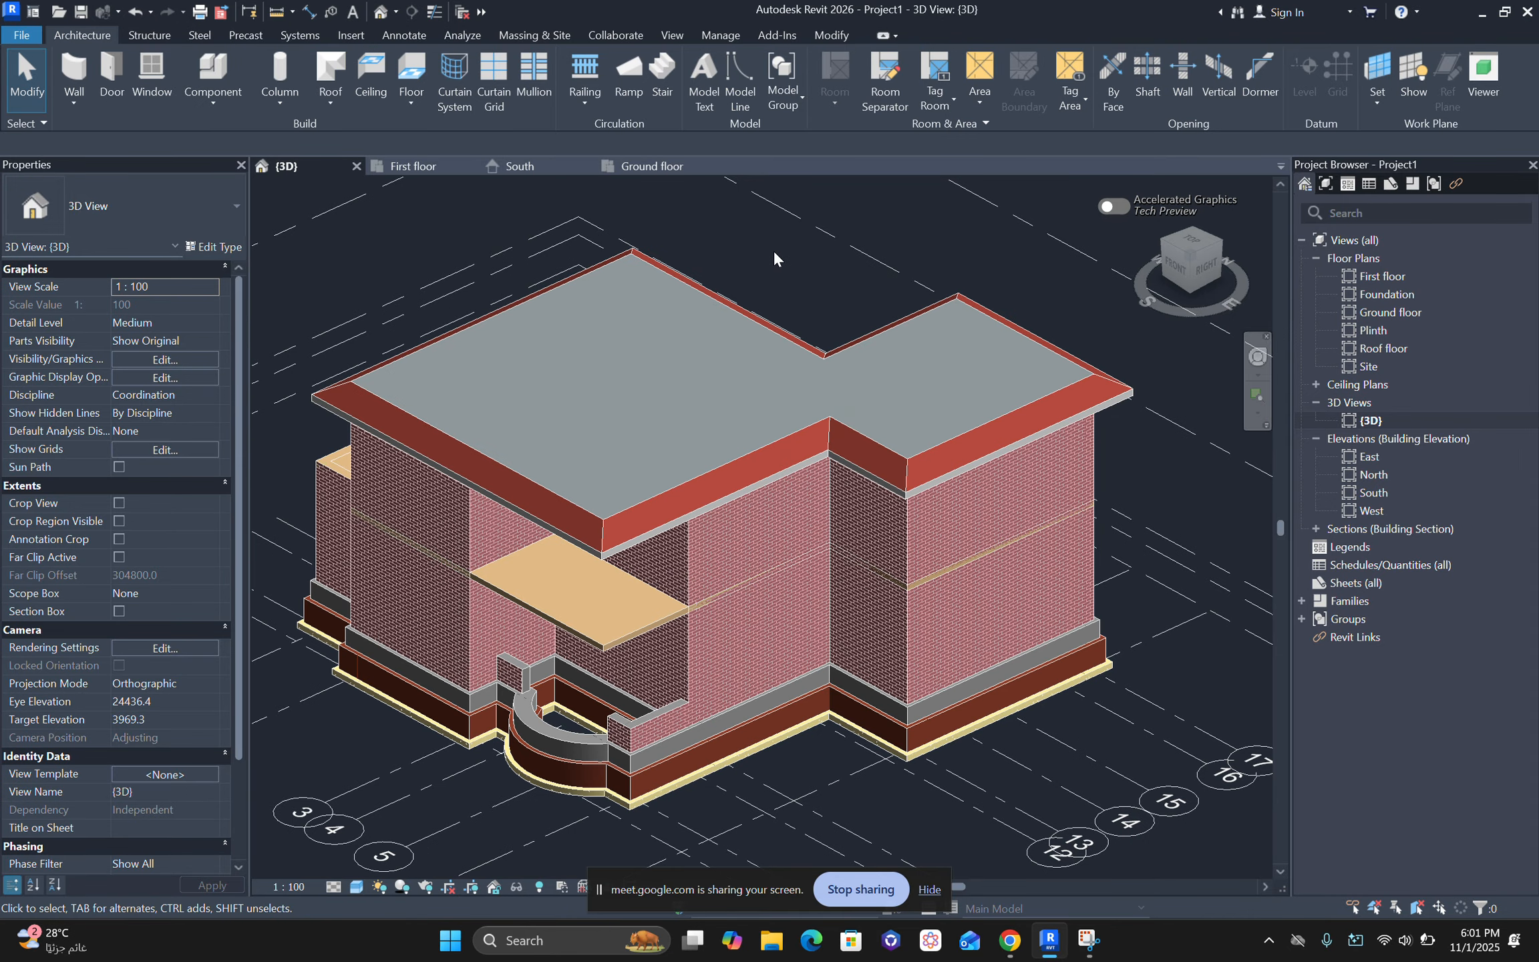
pyautogui.scroll(-3, 801, 267)
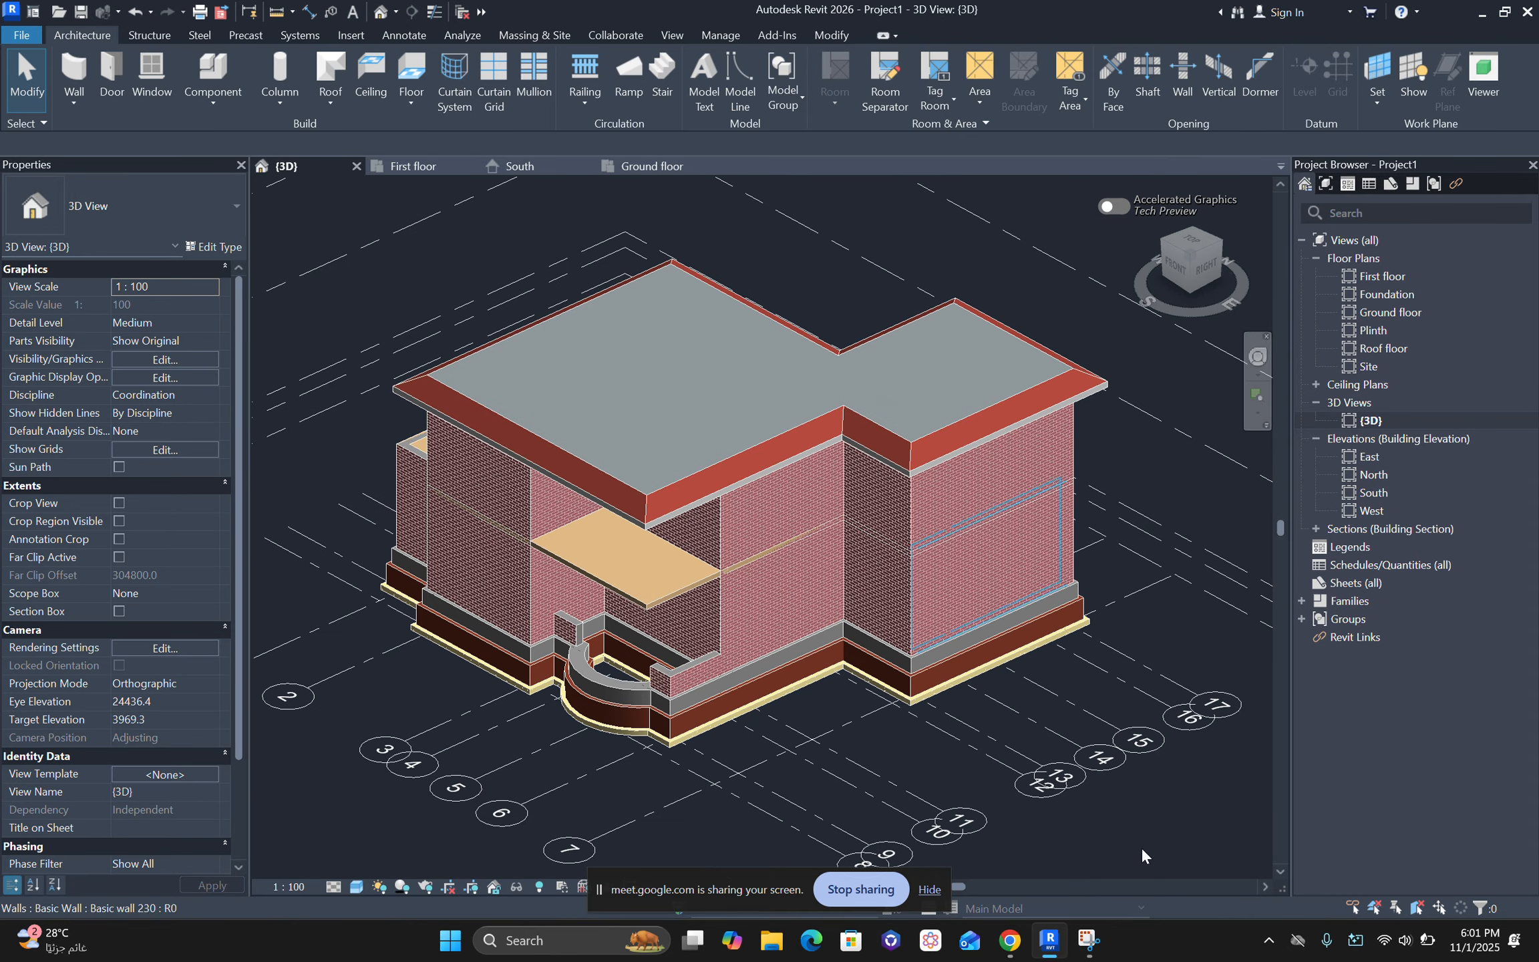
# Step: Switch to the Google Meet call to check the participants, and return to the house model in Revit
pyautogui.moveTo(1009, 945)
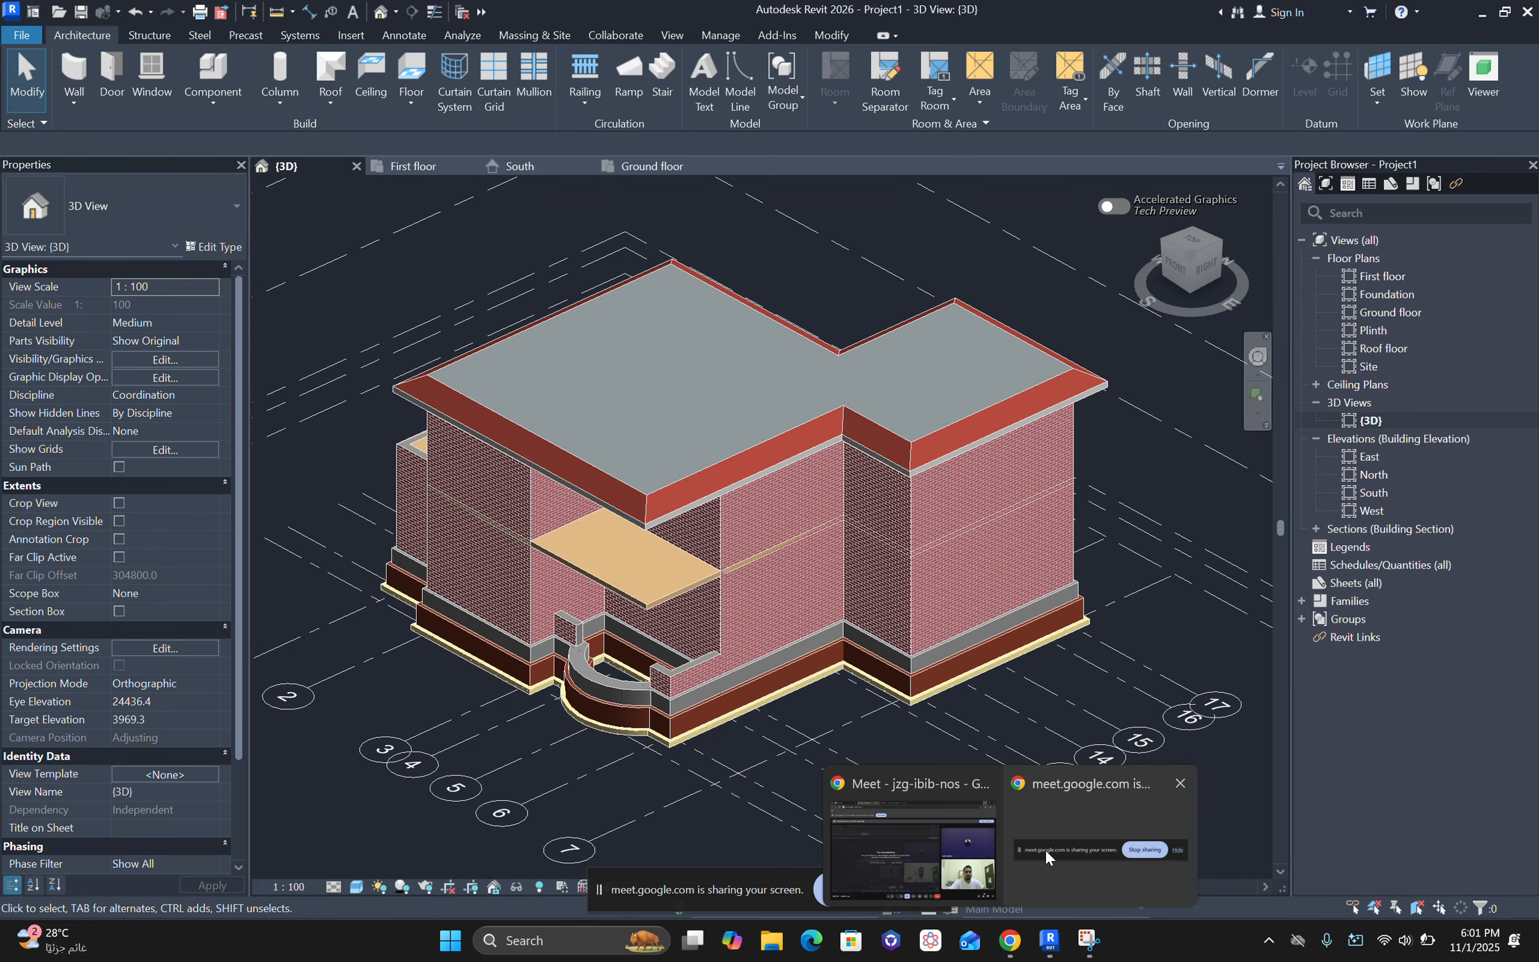
pyautogui.click(953, 804)
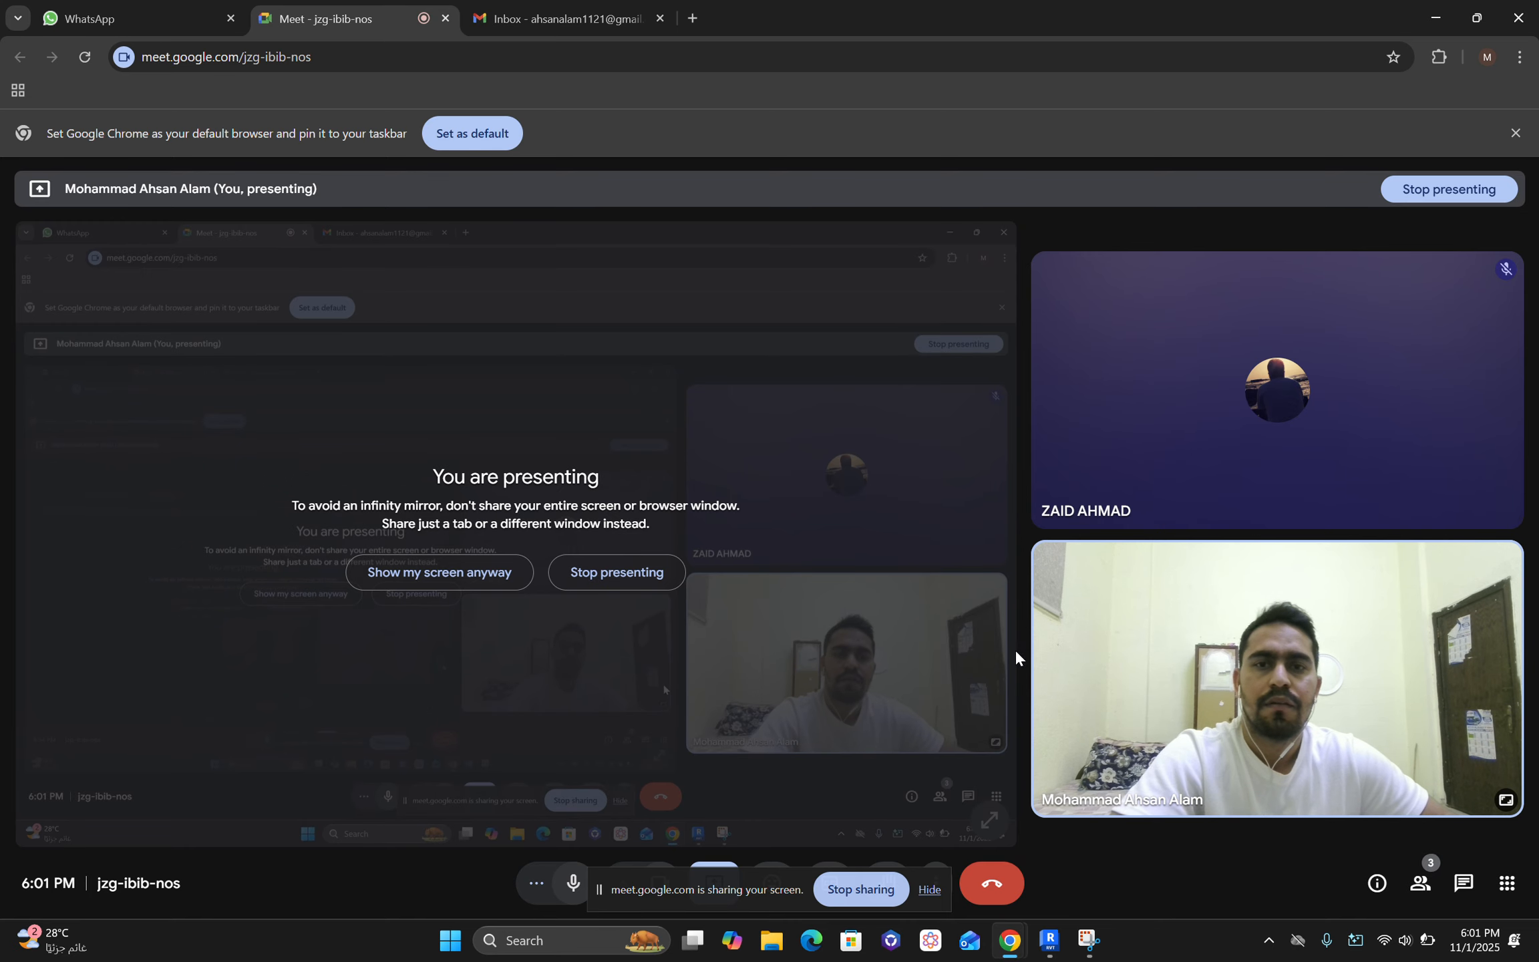
pyautogui.moveTo(1233, 688)
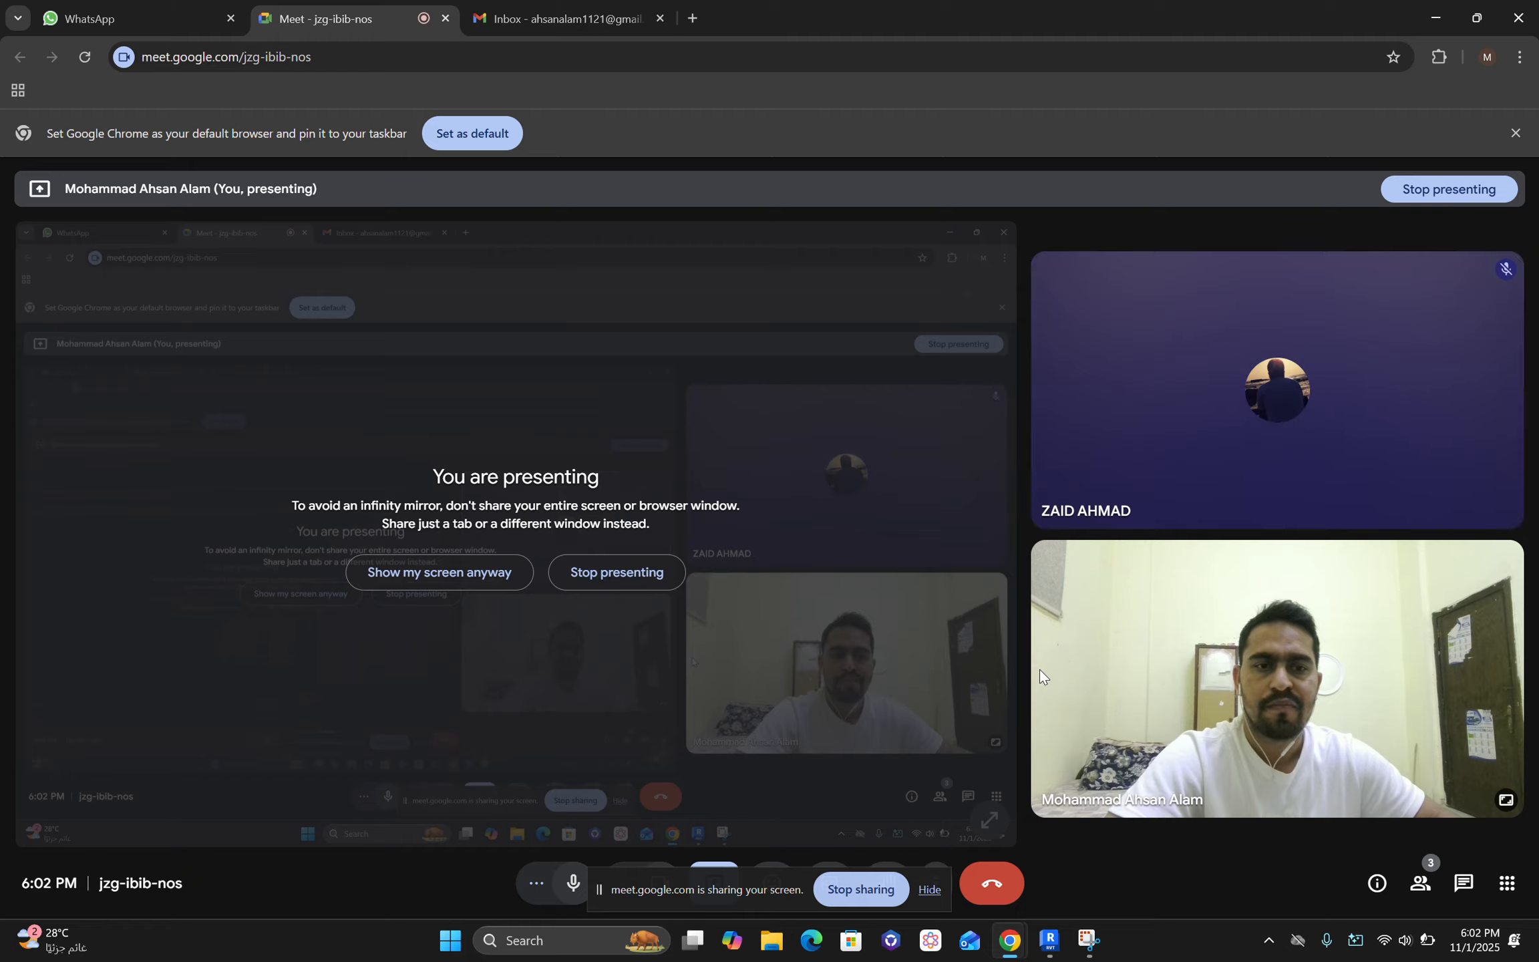
pyautogui.moveTo(1360, 381)
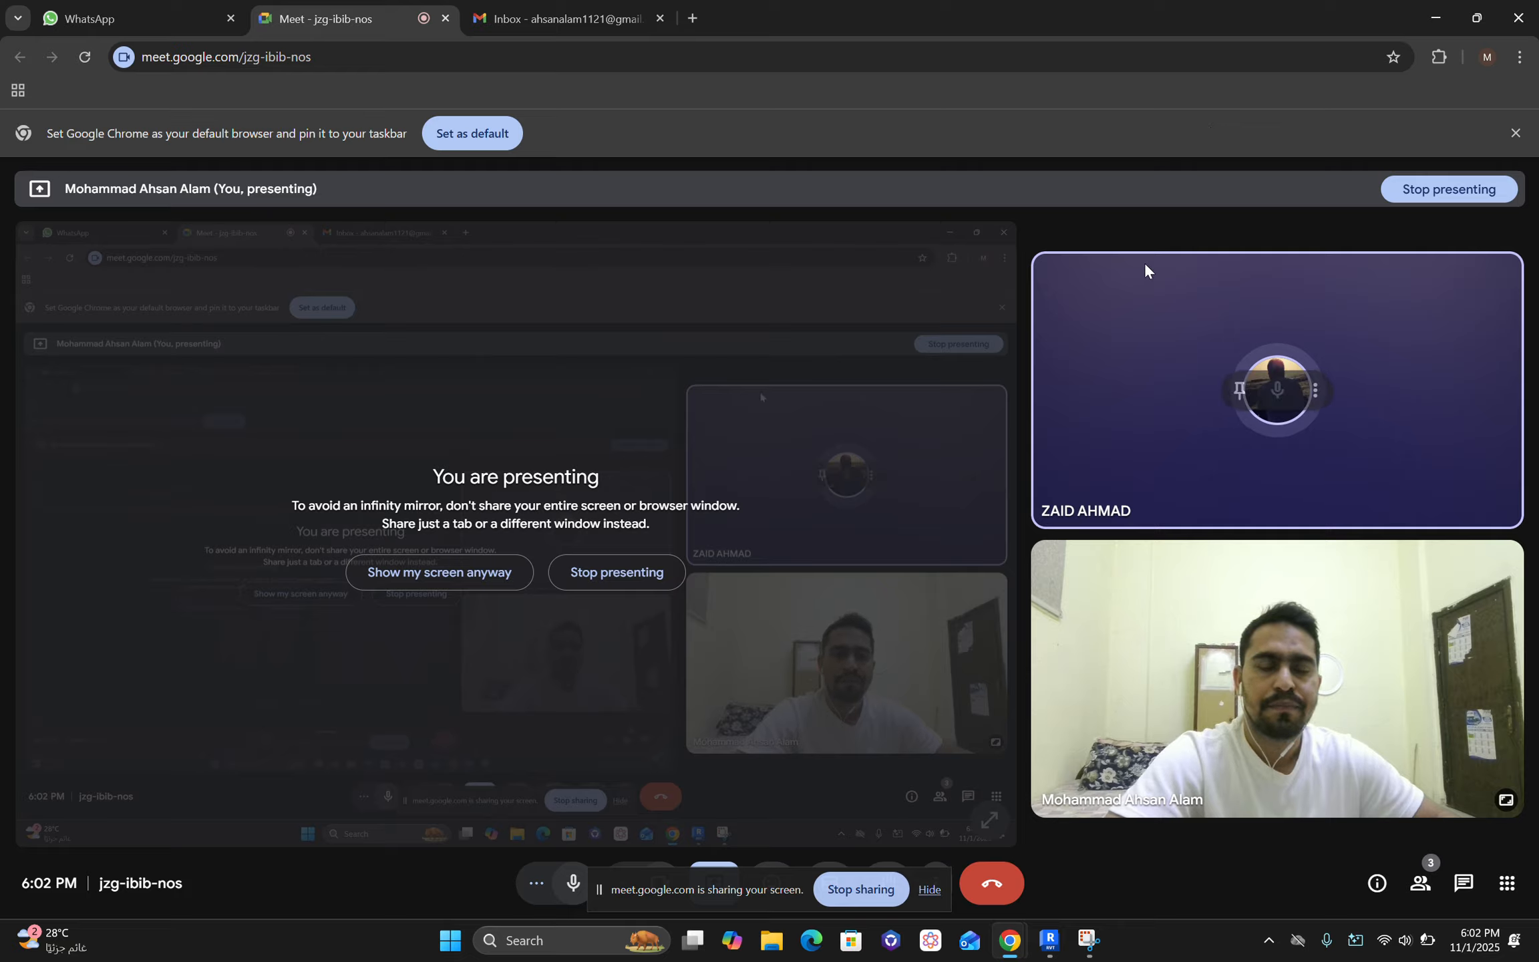
pyautogui.click(1435, 18)
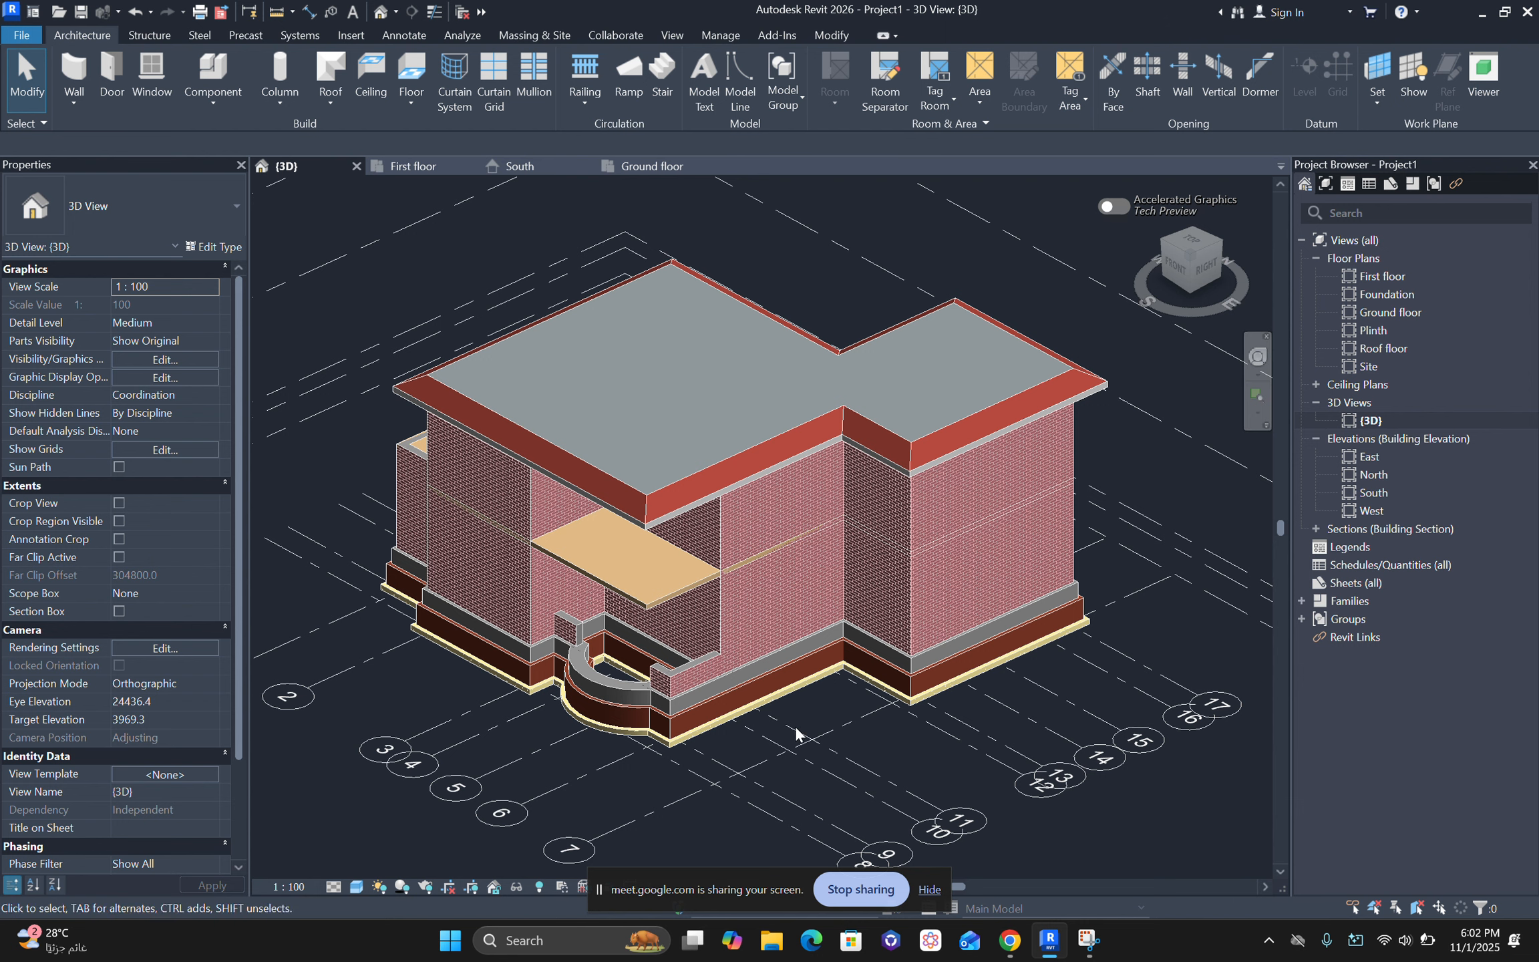
pyautogui.moveTo(852, 762); pyautogui.dragTo(873, 748, button='middle')
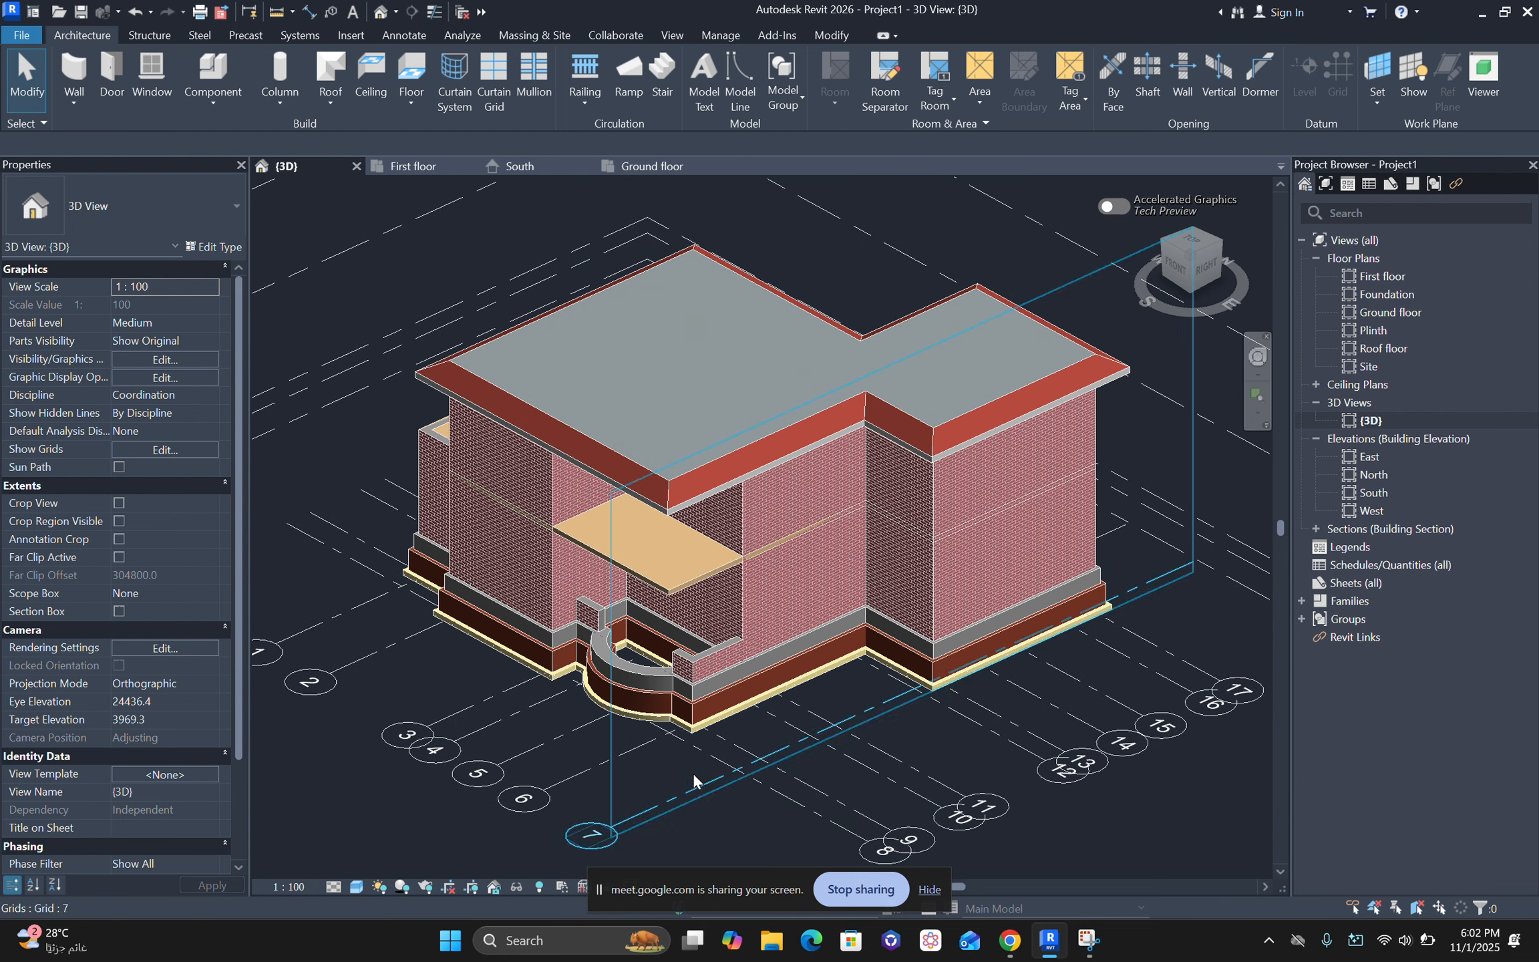
pyautogui.moveTo(636, 794); pyautogui.dragTo(646, 798, button='middle')
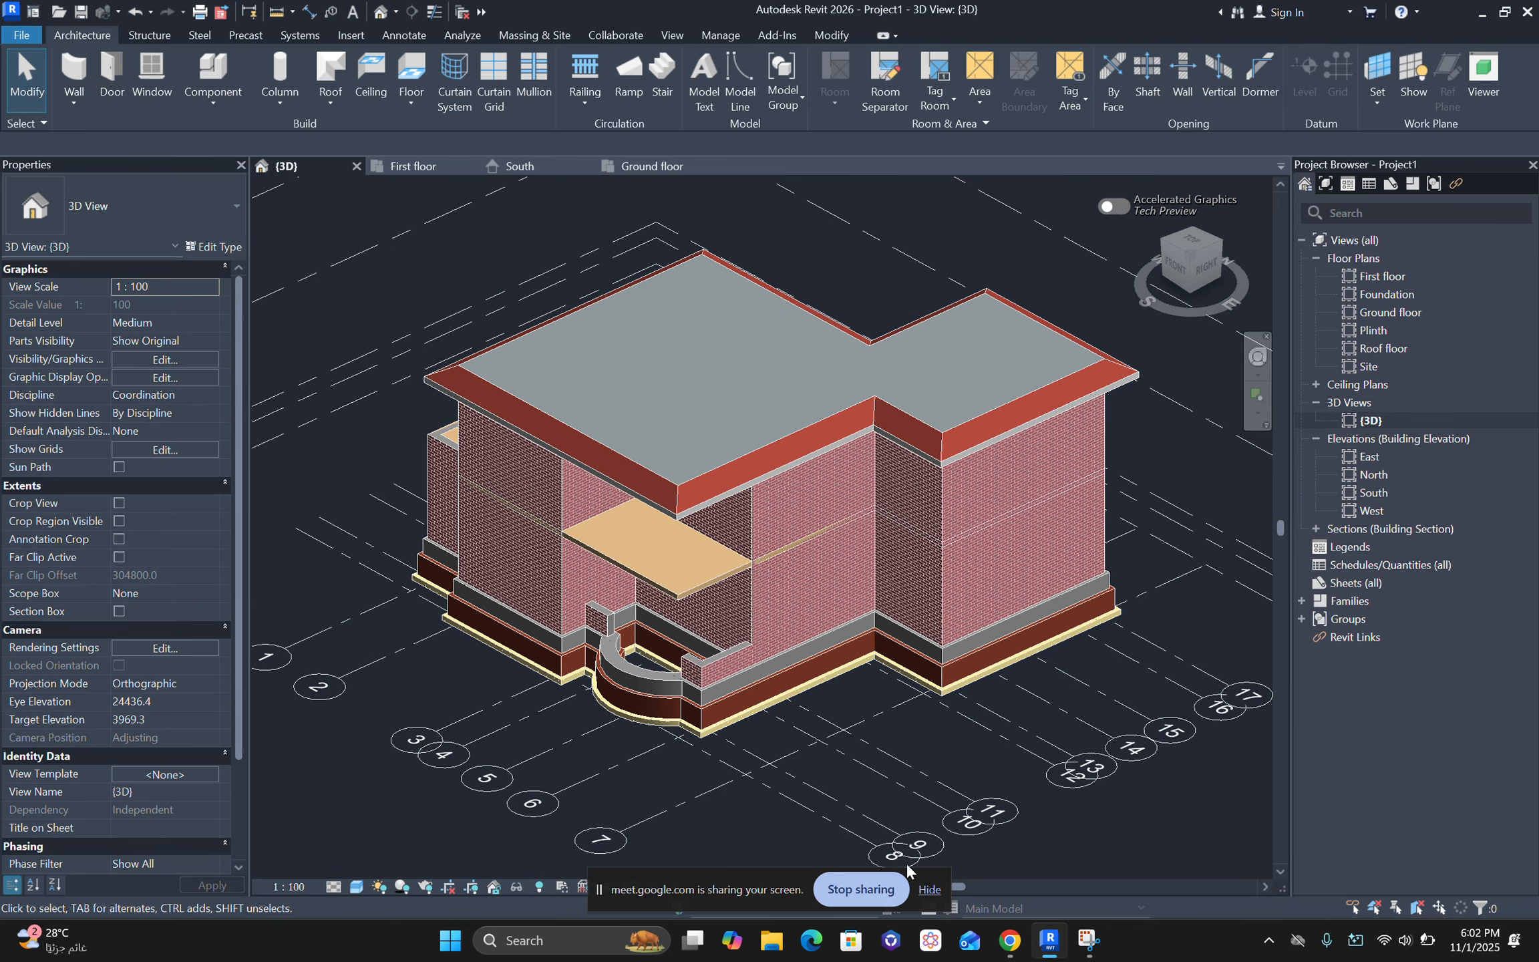
# Step: Switch back to the Google Meet call and stop sharing the screen
pyautogui.moveTo(1011, 942)
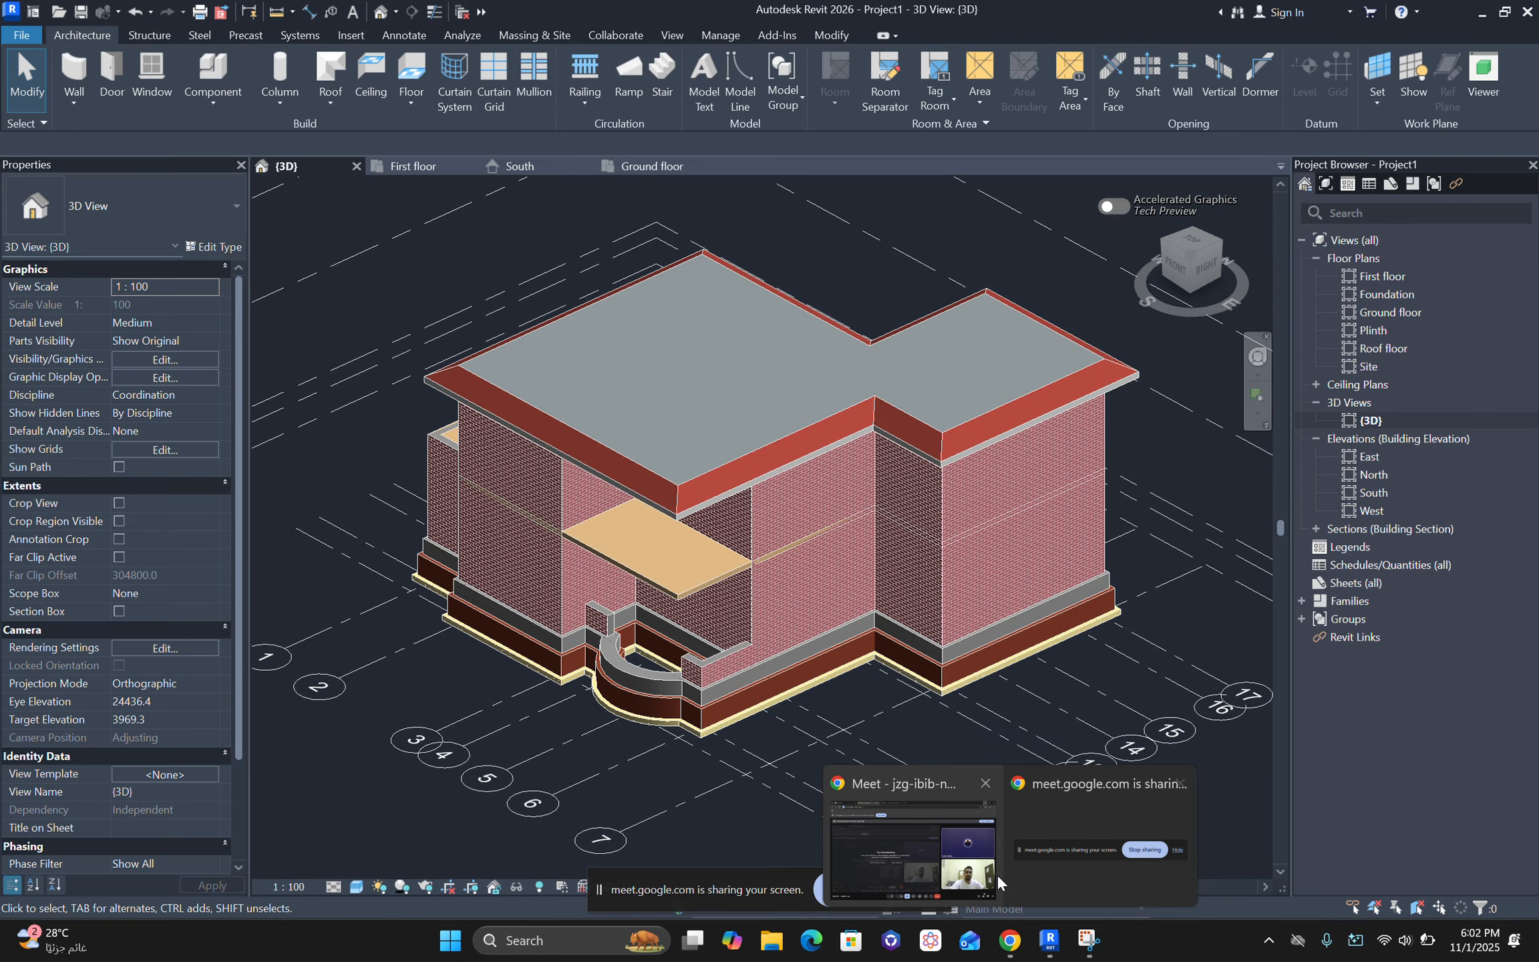
pyautogui.click(934, 859)
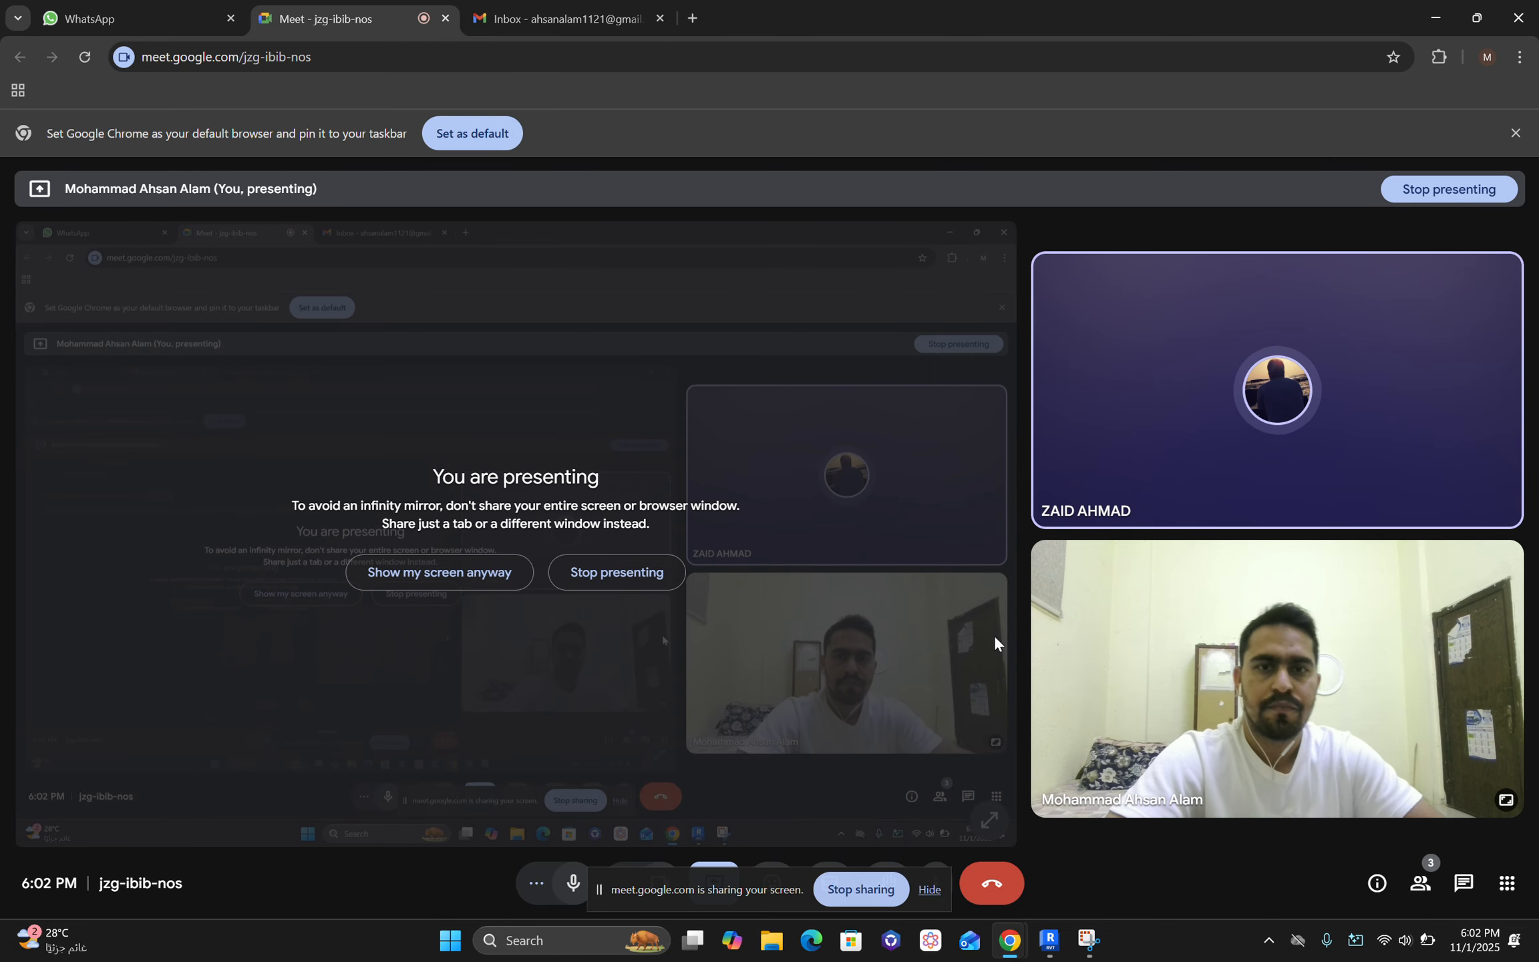
pyautogui.click(851, 895)
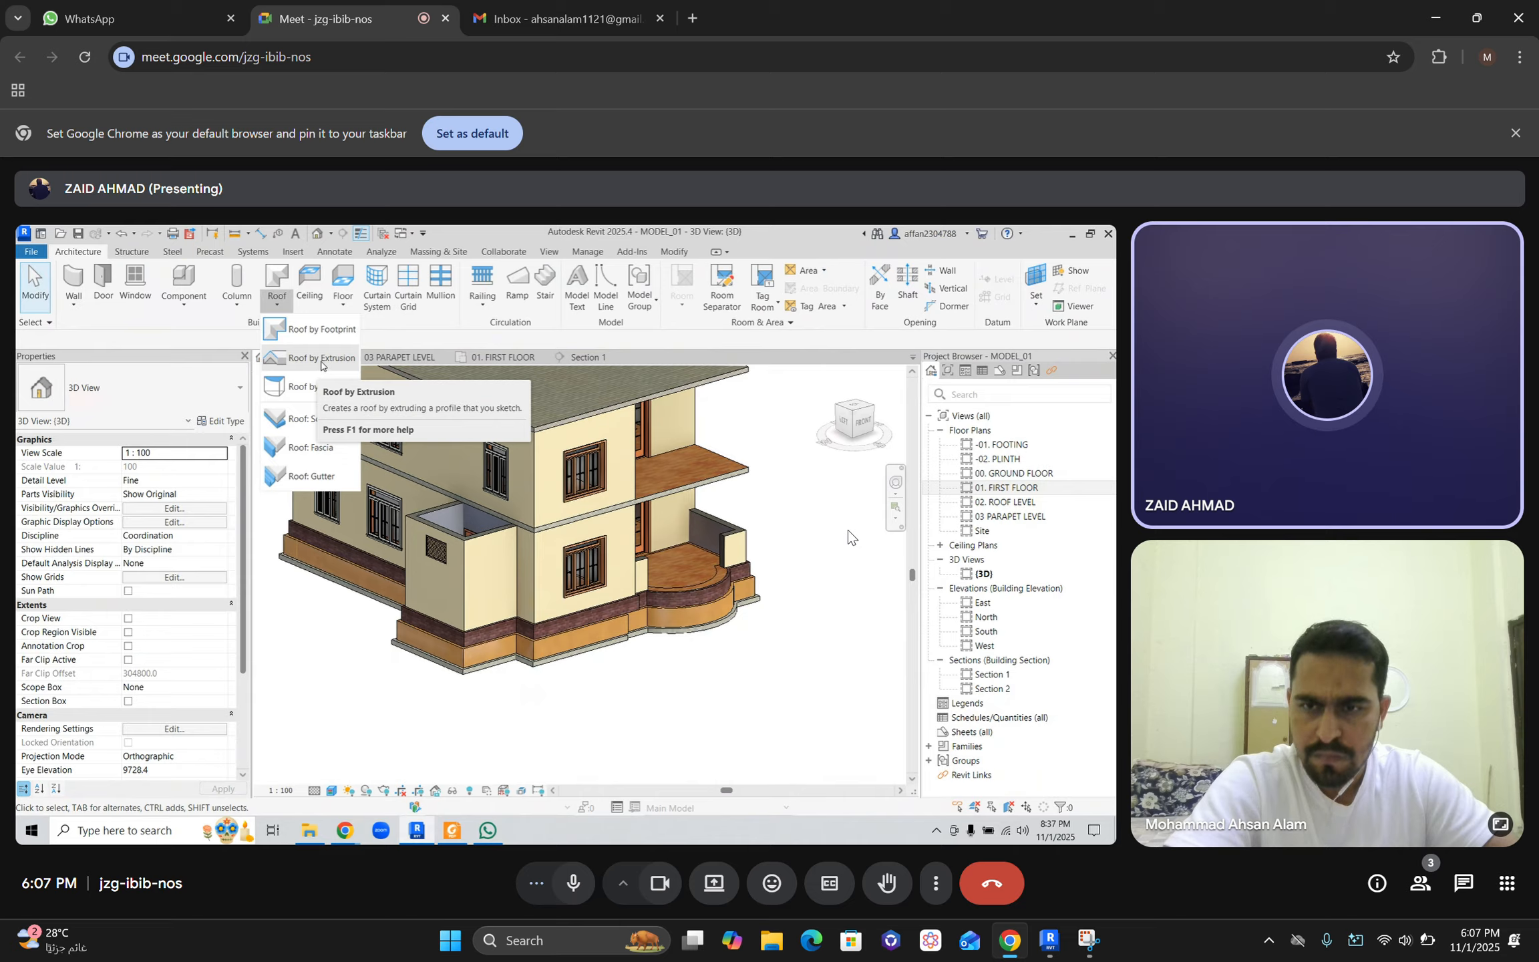
# Step: Create a roof by extrusion on the house and duplicate its type as FF ROOF 150 THK
pyautogui.click(322, 359)
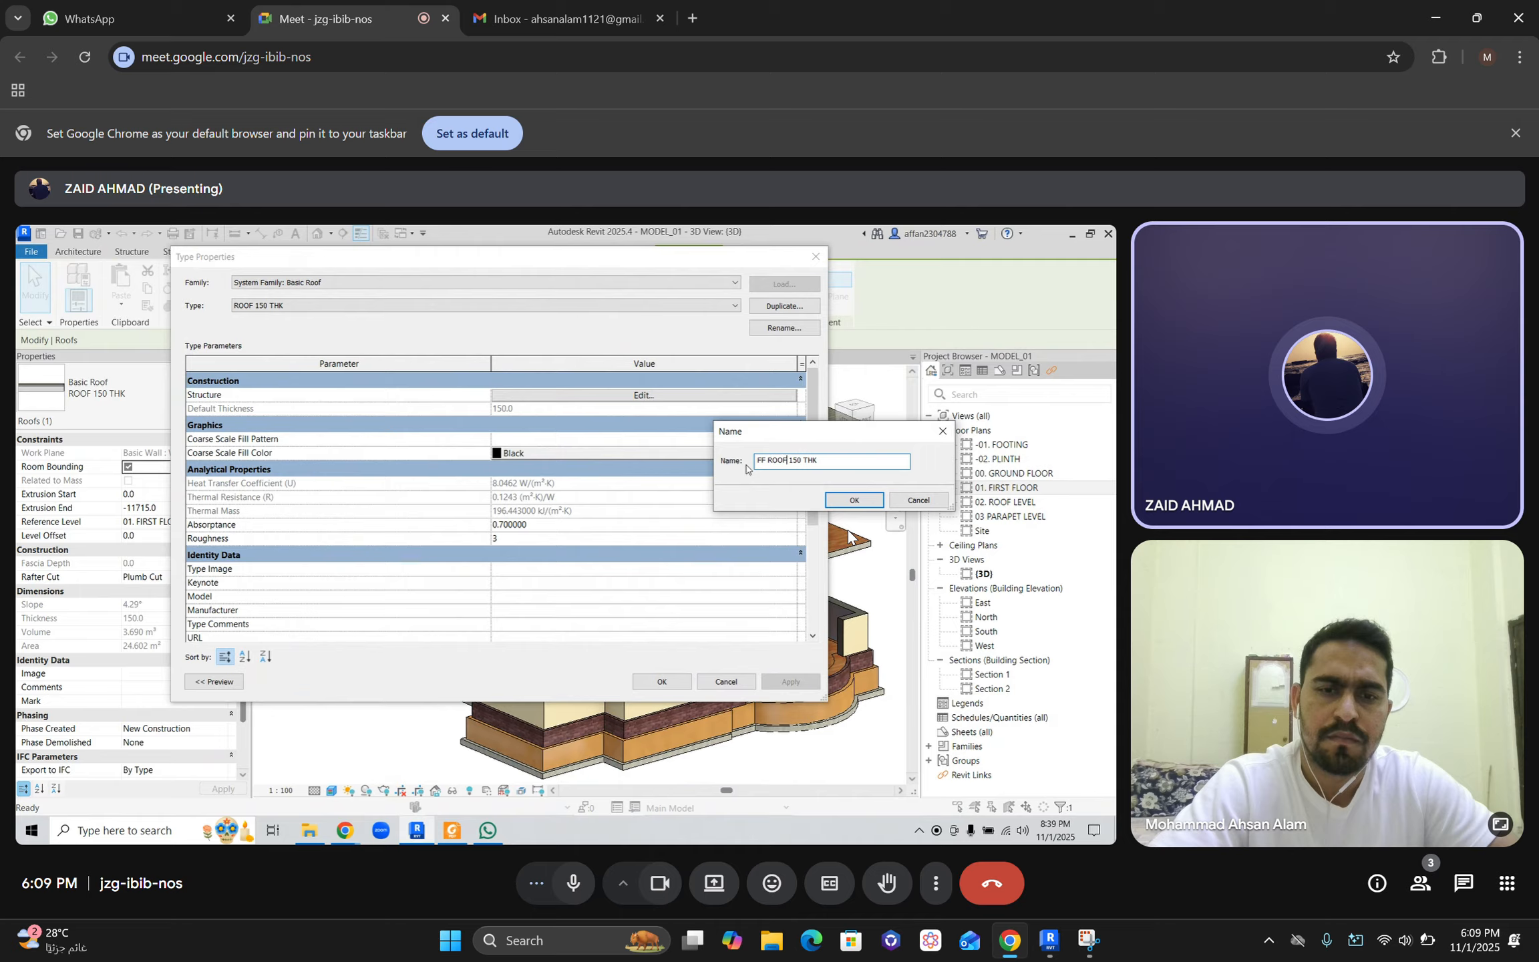
pyautogui.click(854, 500)
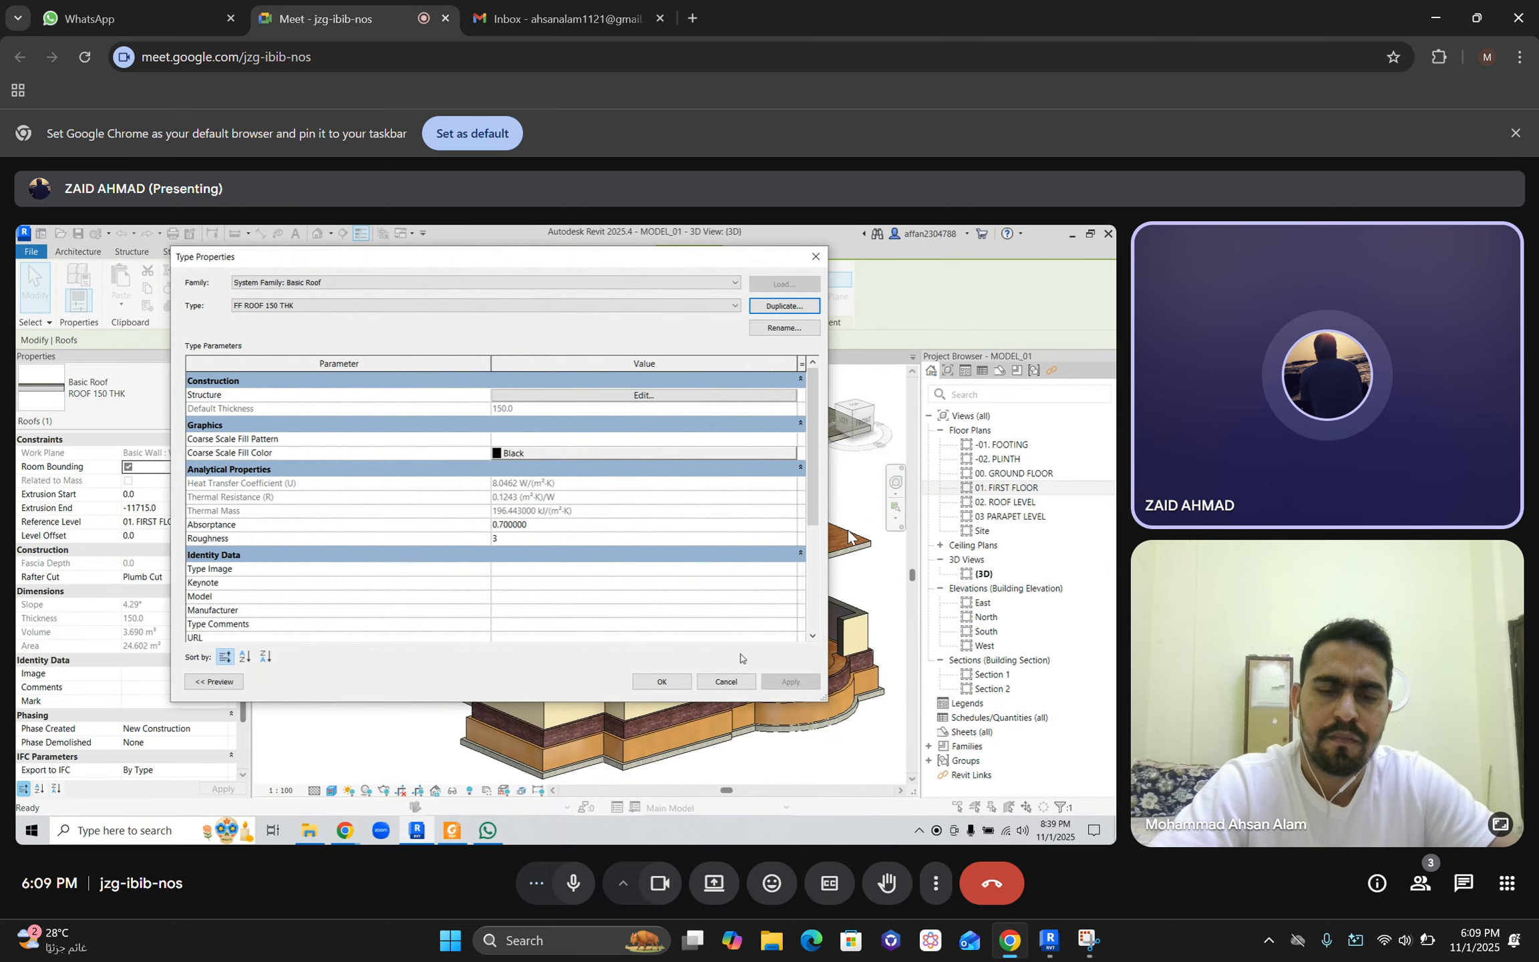
# Step: Review the FF ROOF 150 THK layers and the 1. ROOF TILES finish material, and apply the type to the extruded roof
pyautogui.click(639, 395)
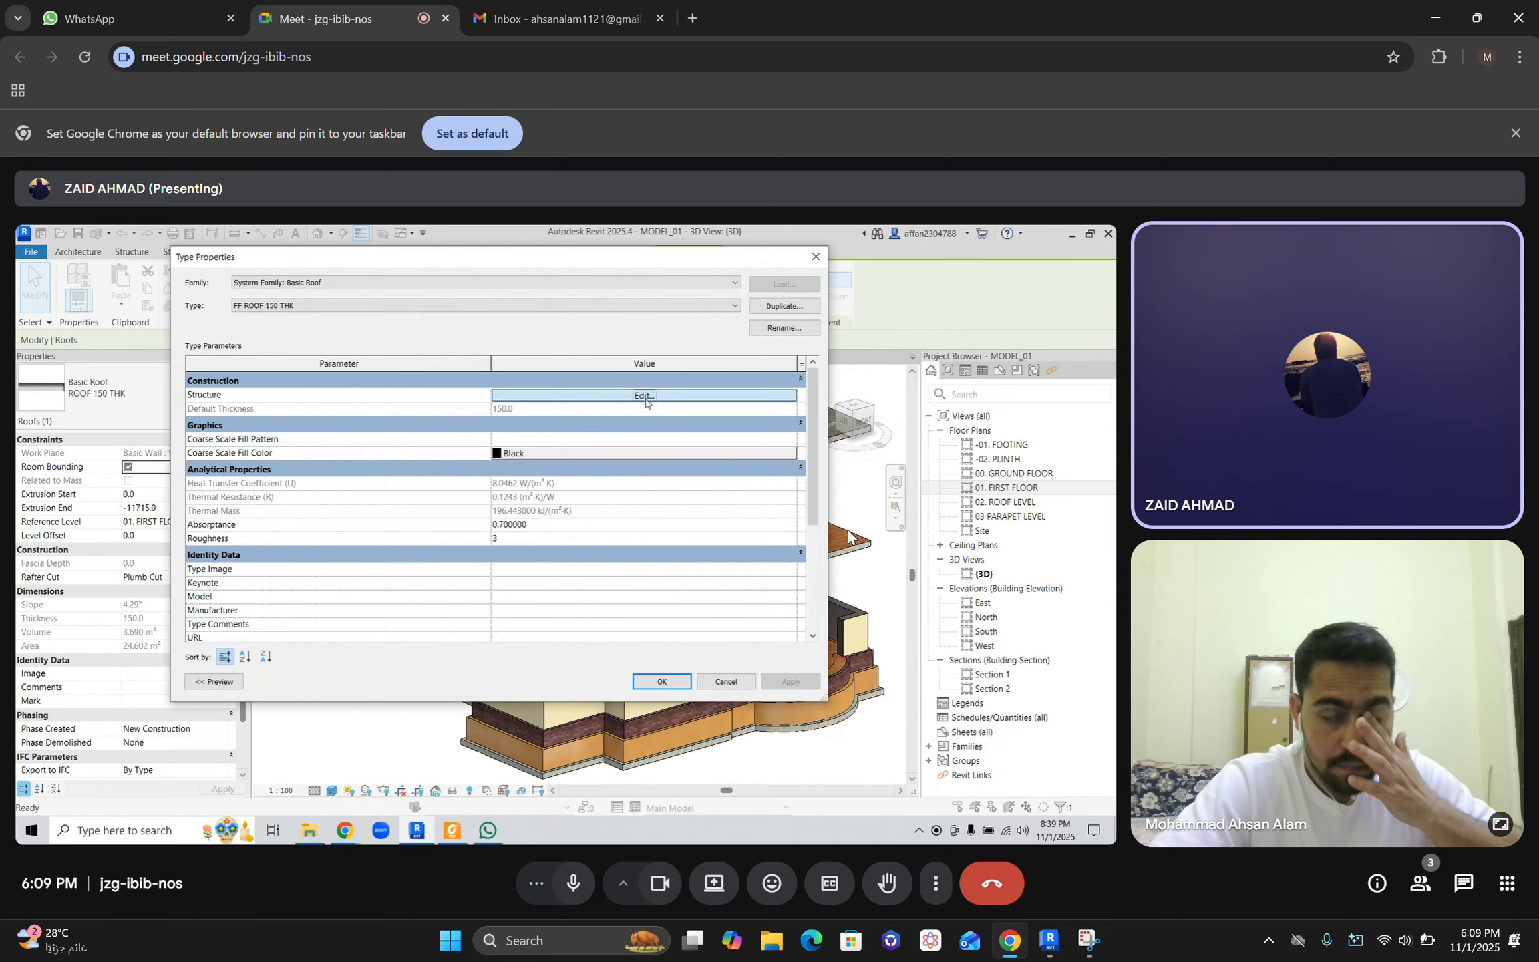
pyautogui.click(496, 380)
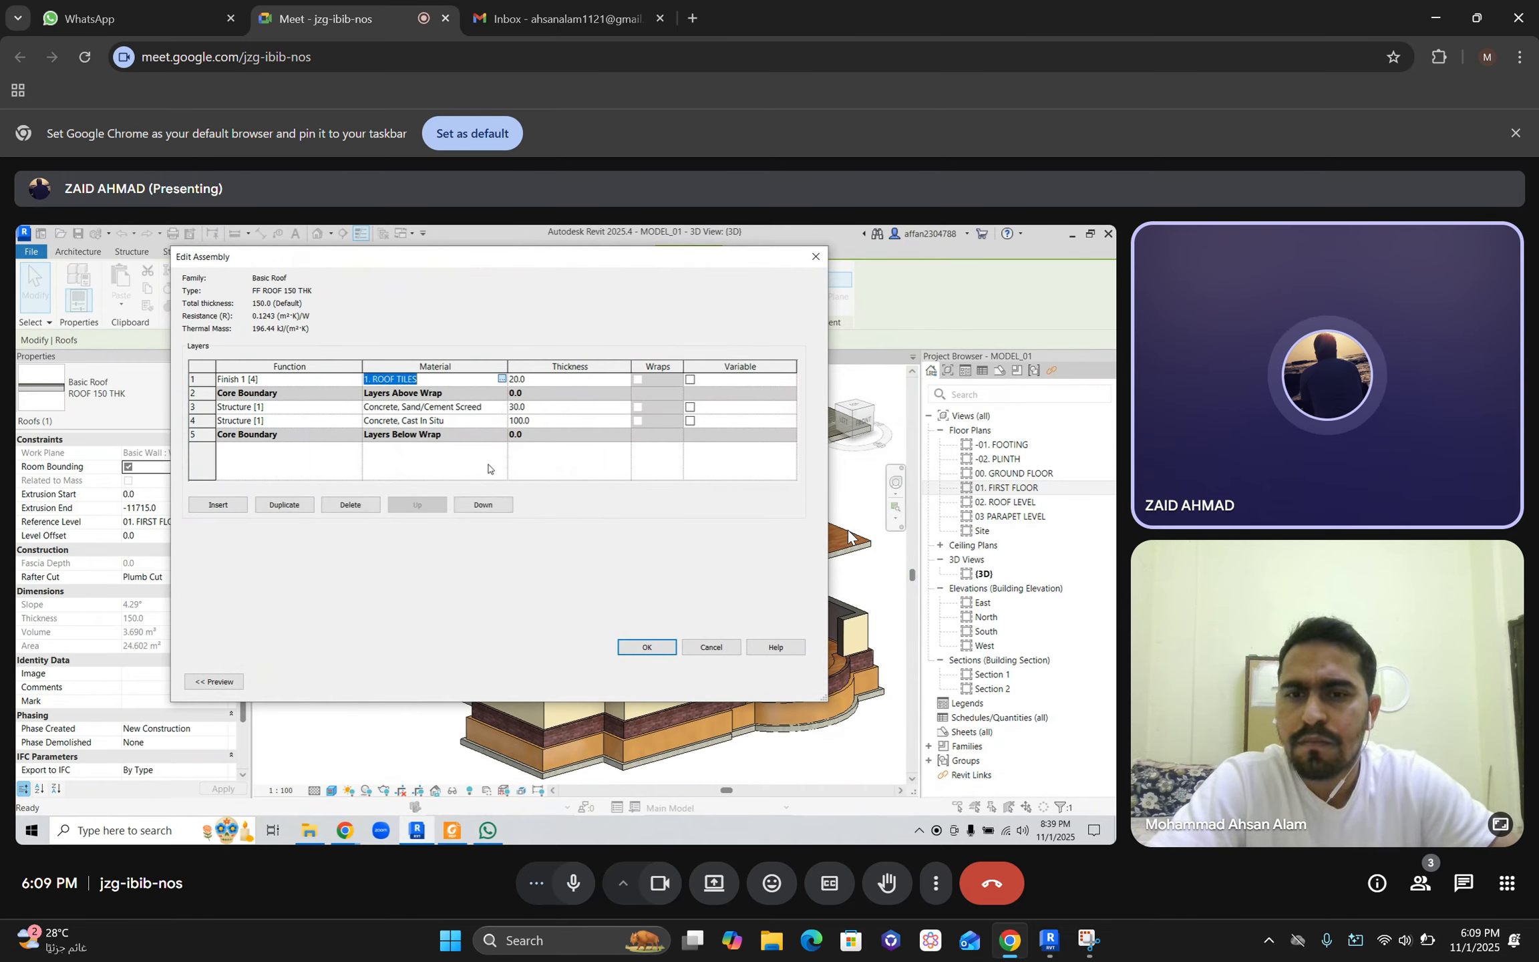
pyautogui.click(502, 379)
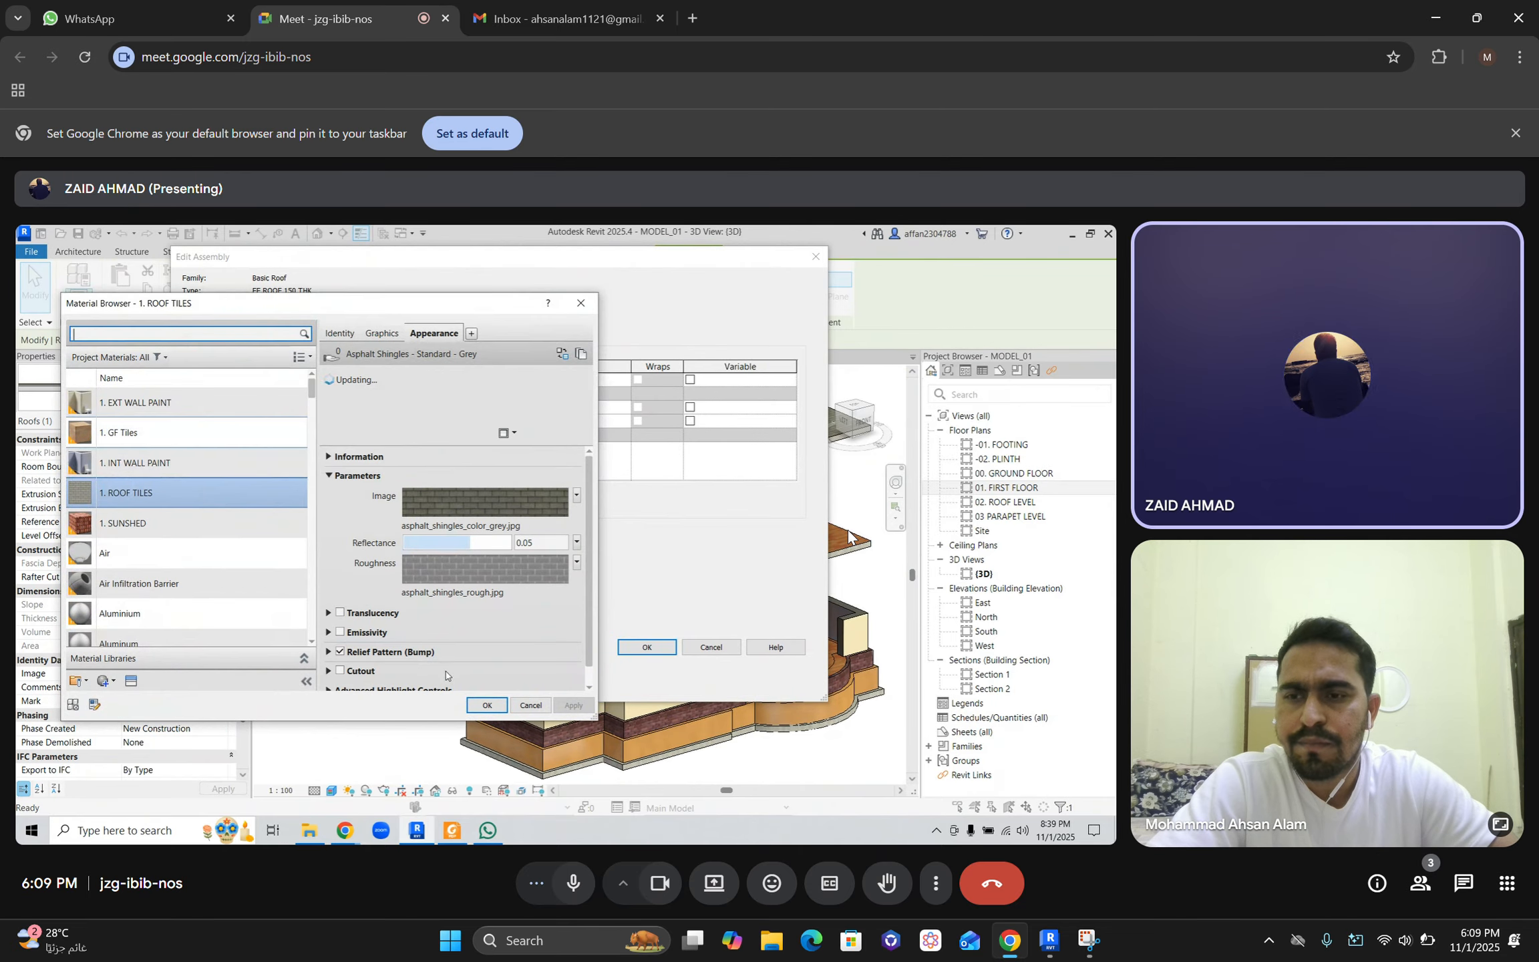
pyautogui.click(487, 705)
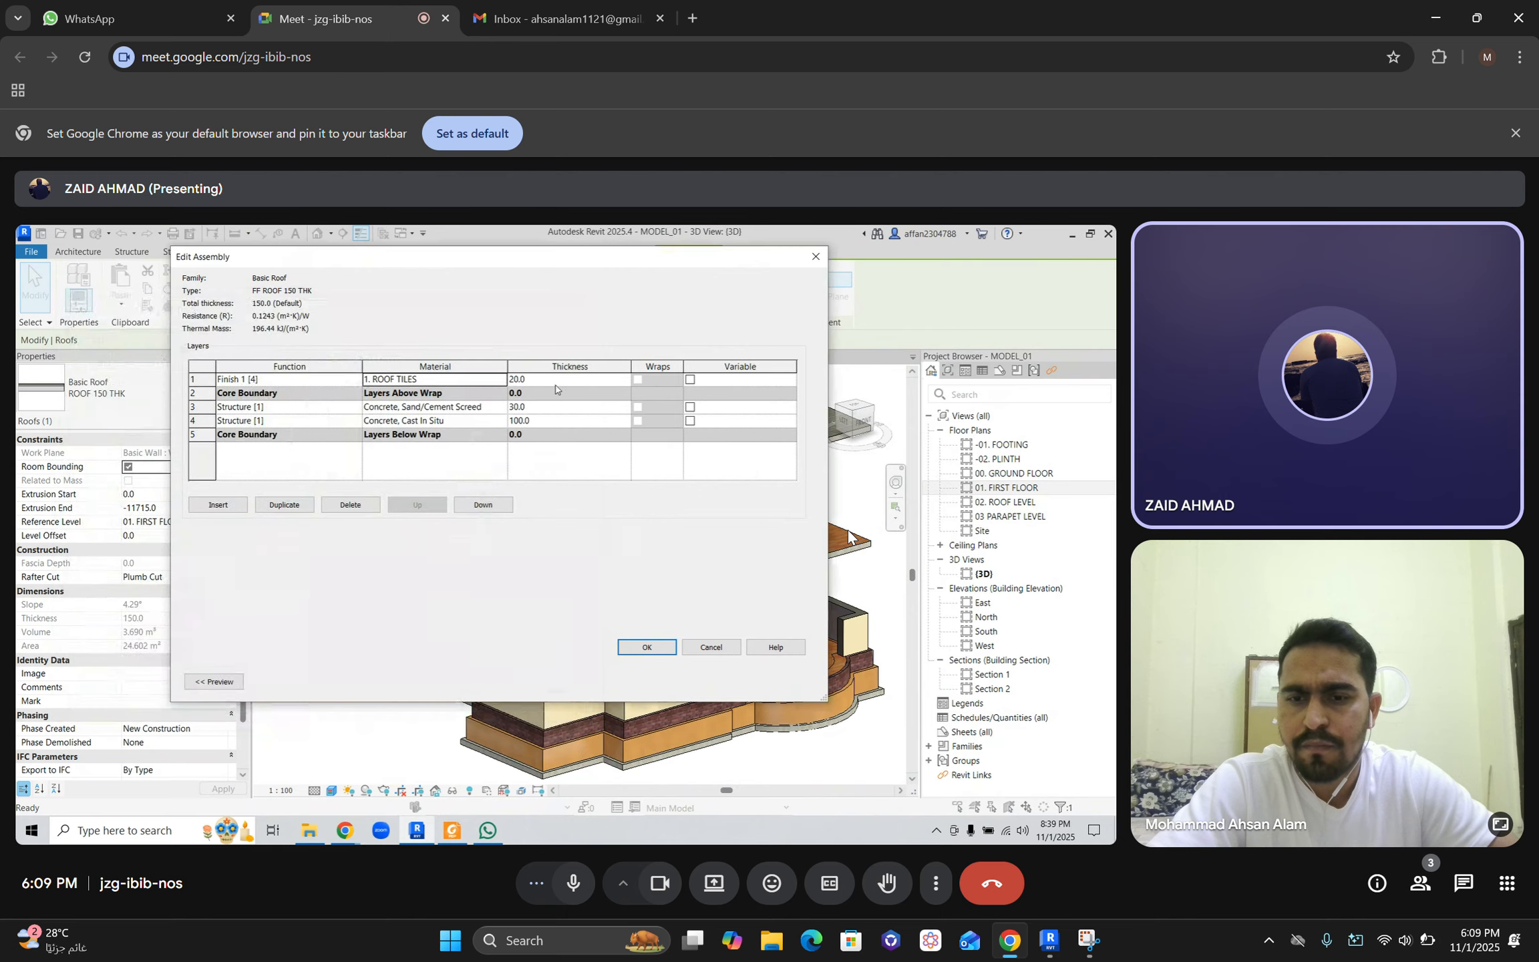
pyautogui.click(648, 648)
pyautogui.click(662, 682)
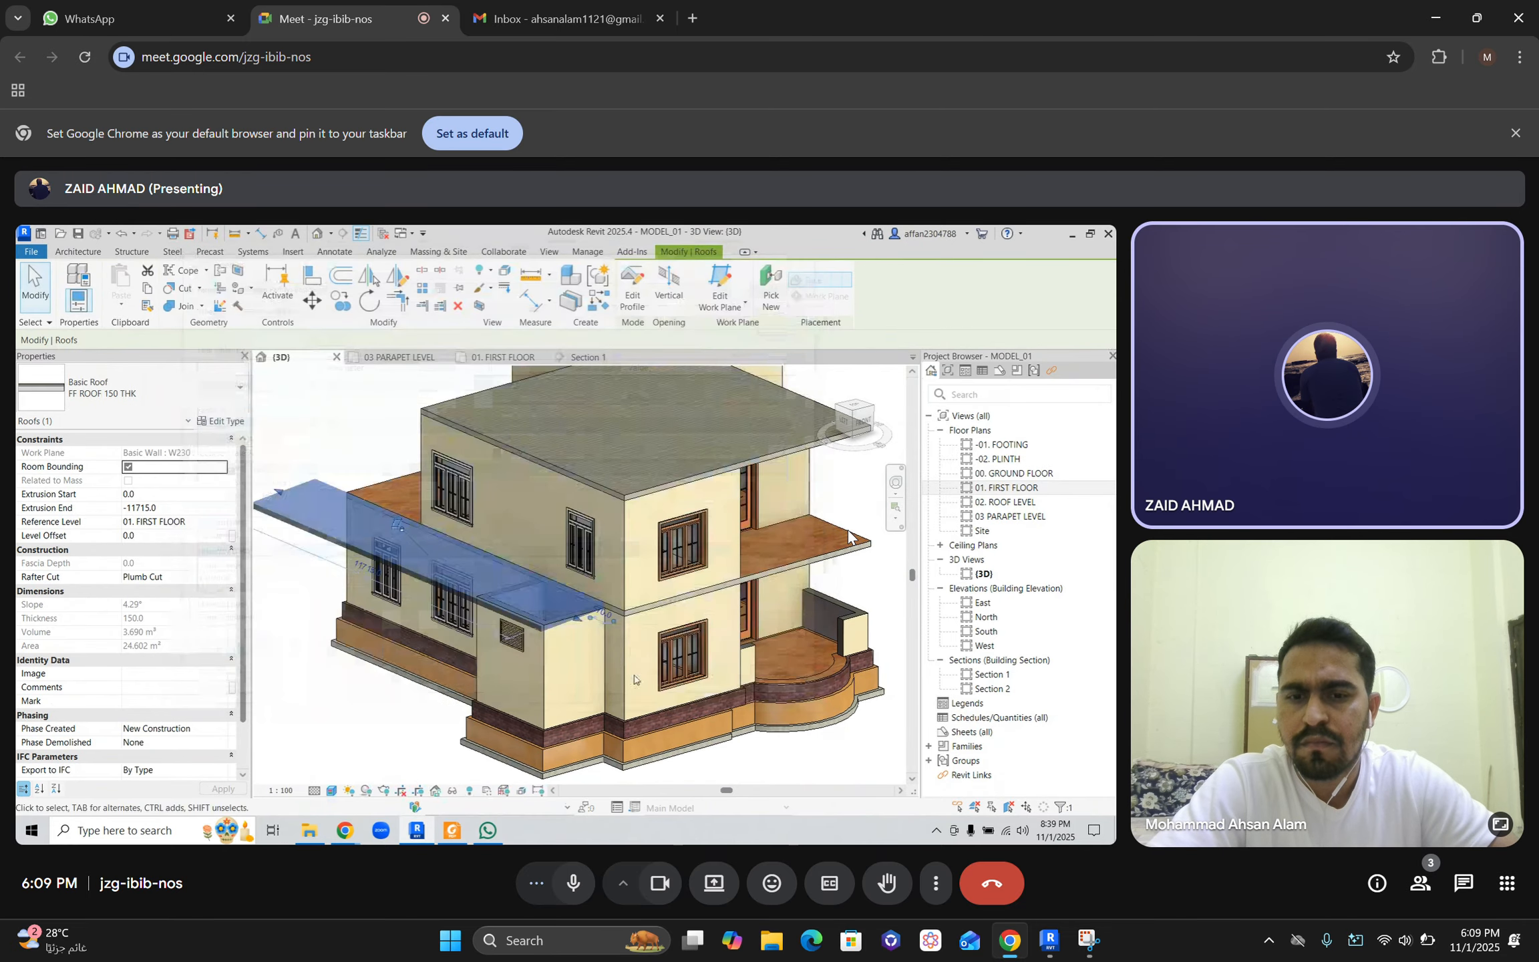
pyautogui.press('Escape')
# Step: Set the extrusion end of the small projecting room's roof to -3030
pyautogui.scroll(3, 556, 724)
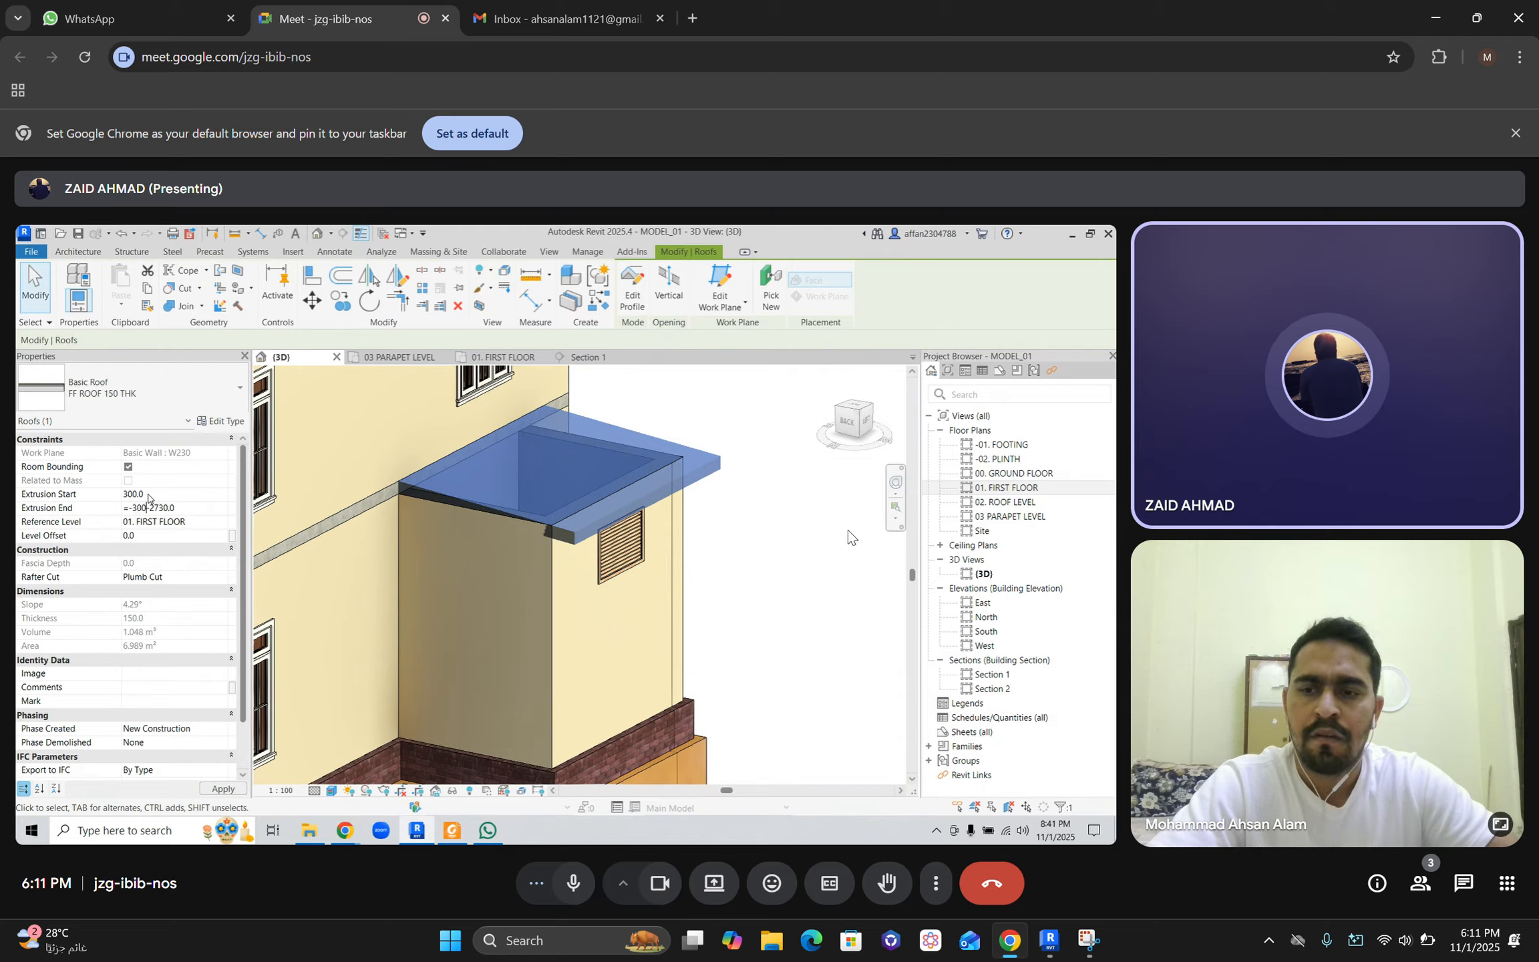
pyautogui.press('Return')
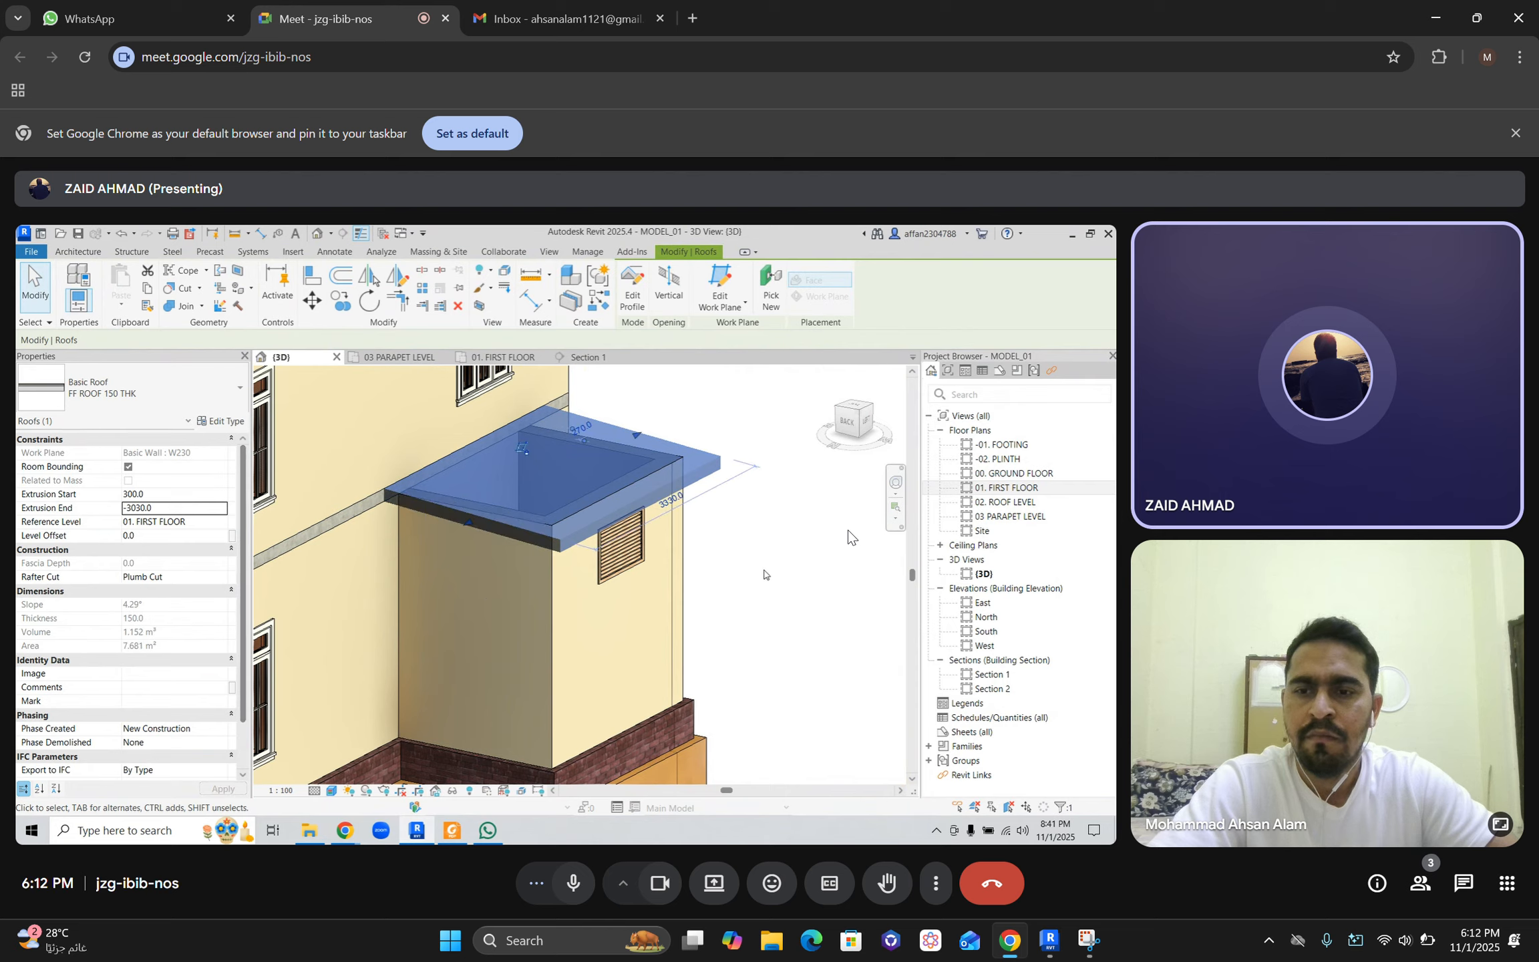
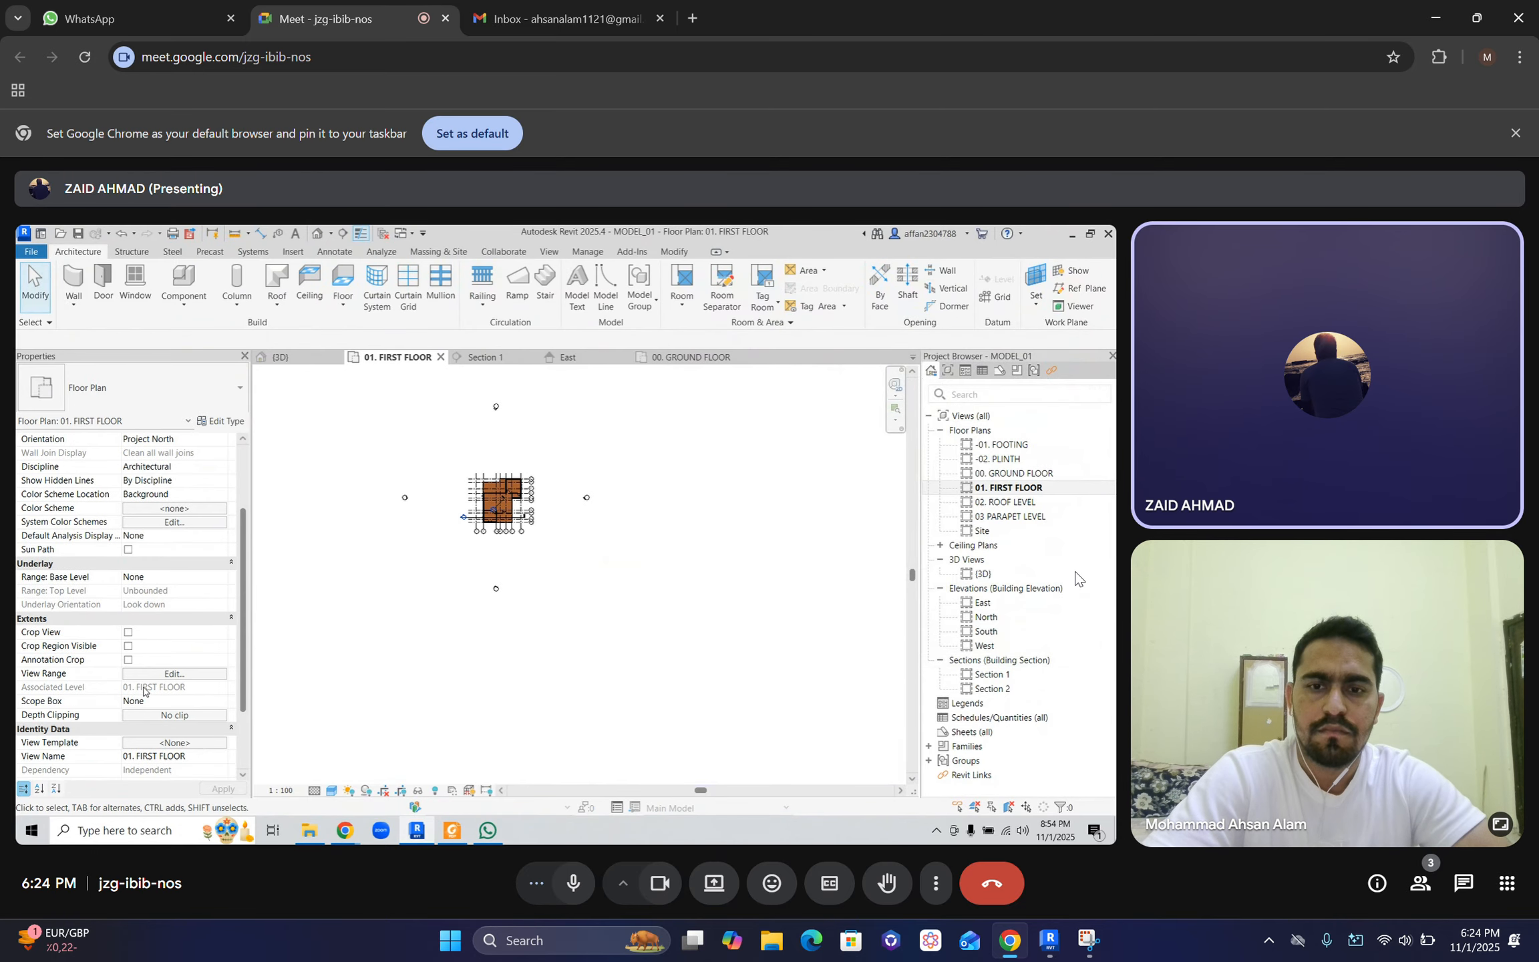
# Step: Set the first floor plan's underlay base level to 00. GROUND FLOOR
pyautogui.click(216, 577)
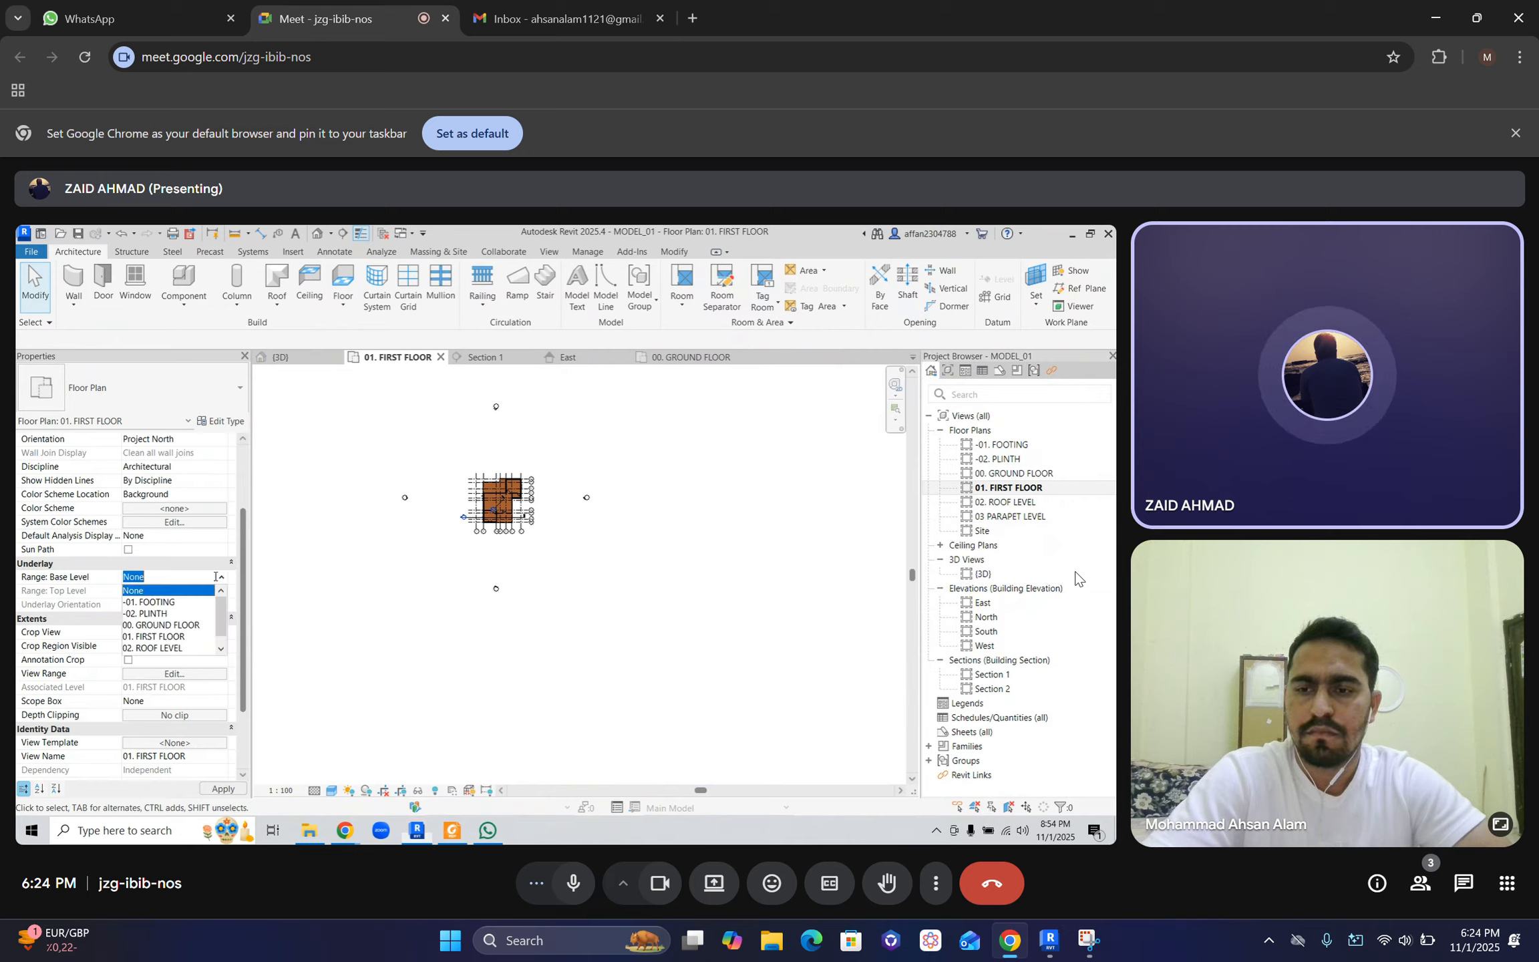
pyautogui.click(166, 625)
pyautogui.scroll(8, 543, 508)
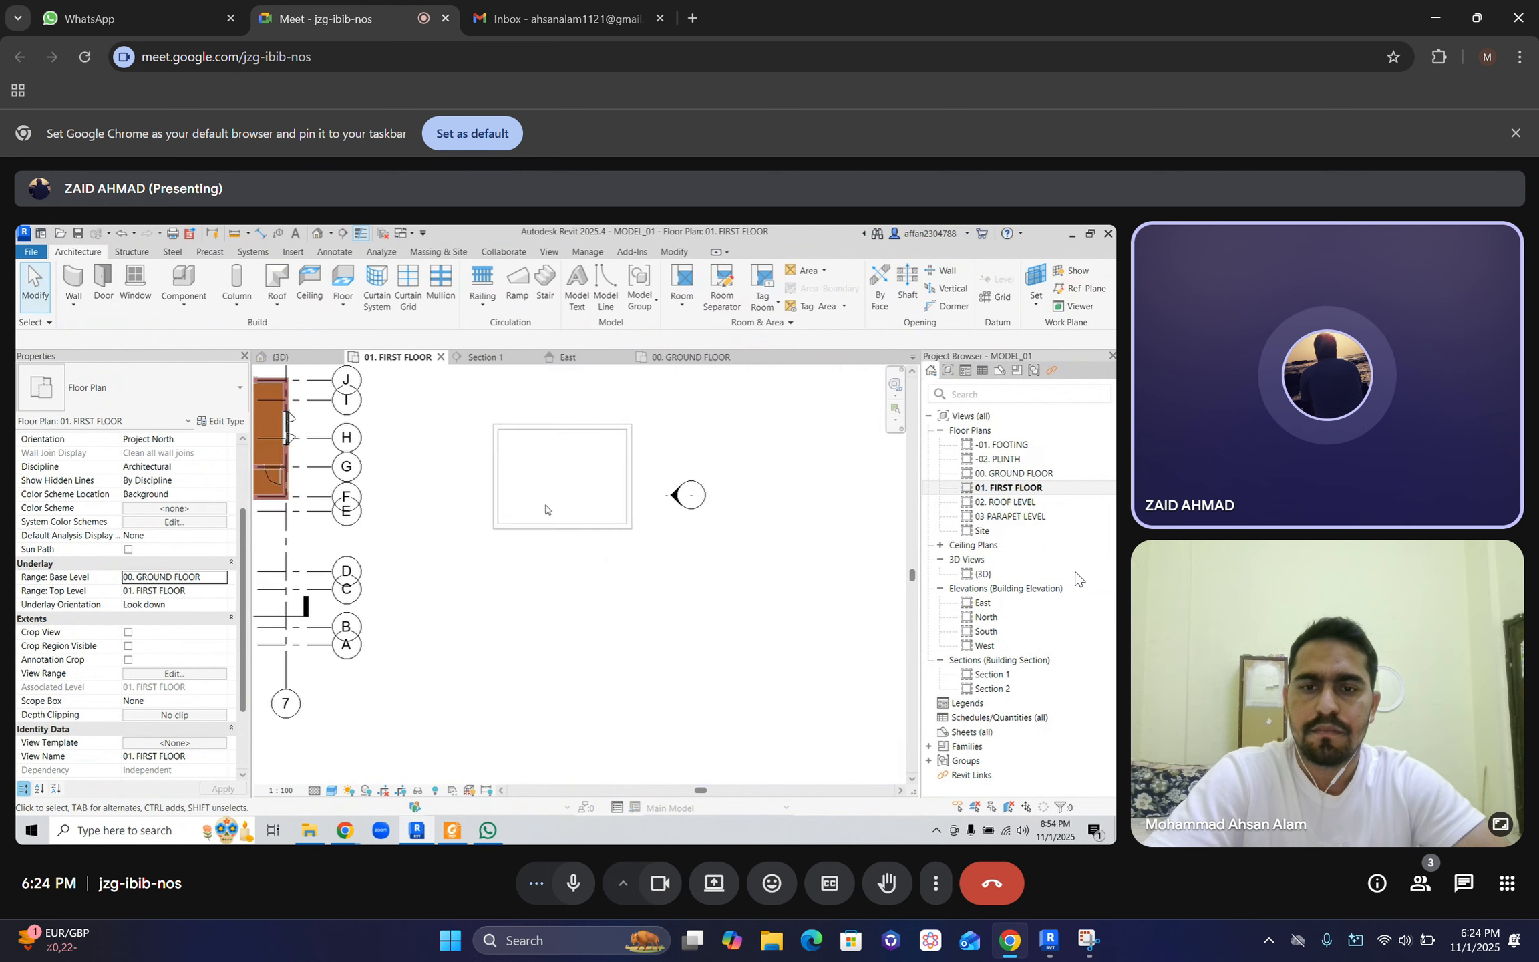
# Step: Start a Roof by Footprint sketch for the detached rectangular room in the first floor plan
pyautogui.click(341, 307)
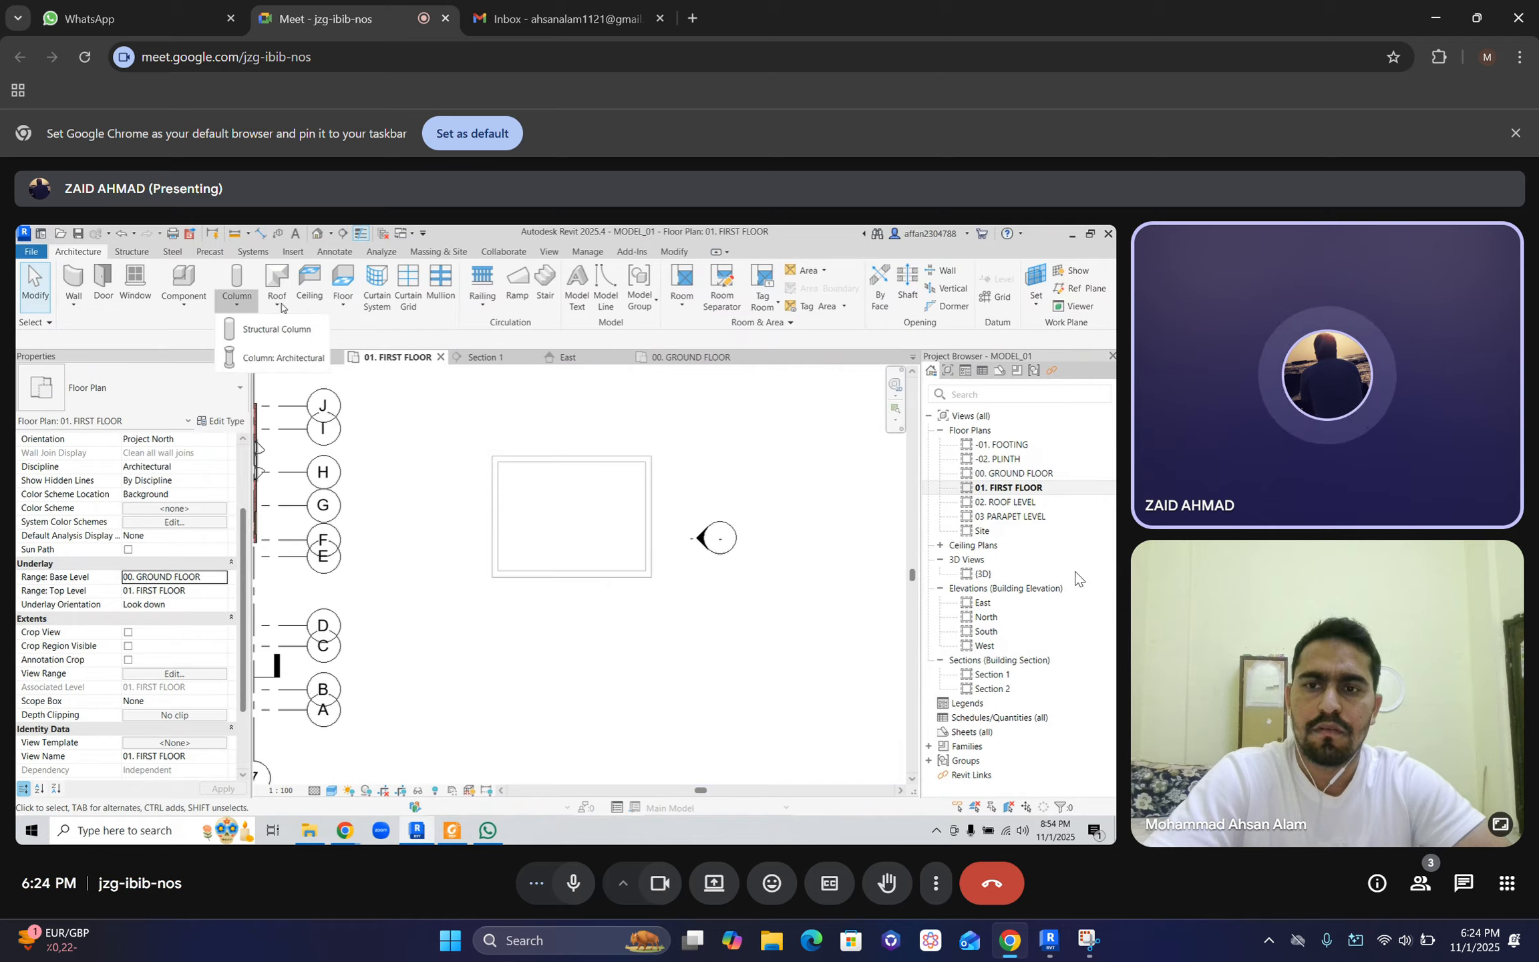
pyautogui.click(276, 302)
pyautogui.click(310, 328)
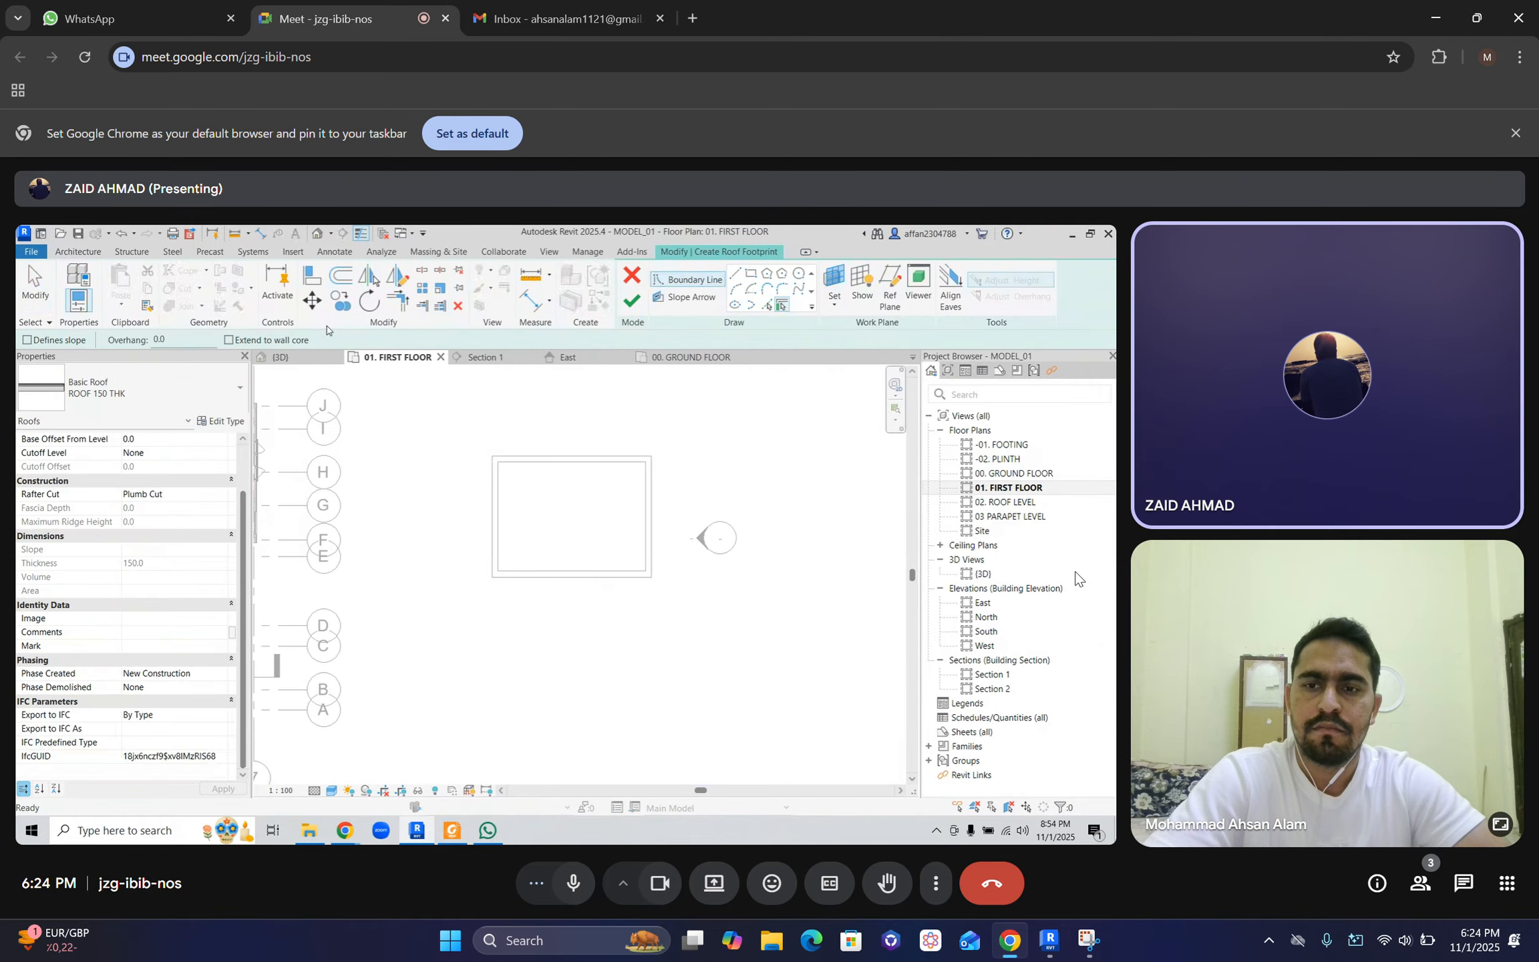